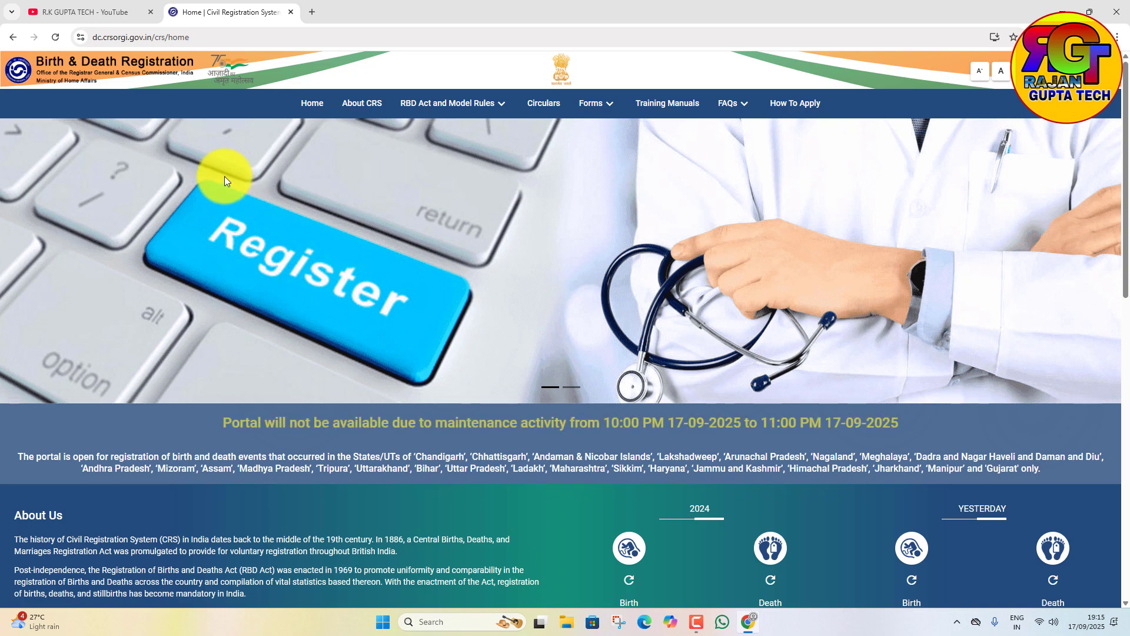
Highlight the list of States and UTs for which the portal is open for birth and death registration
{"action": "scroll", "coordinate": [785, 389], "scroll_direction": "down", "scroll_amount": 5}
{"action": "scroll", "coordinate": [777, 400], "scroll_direction": "up", "scroll_amount": 3}
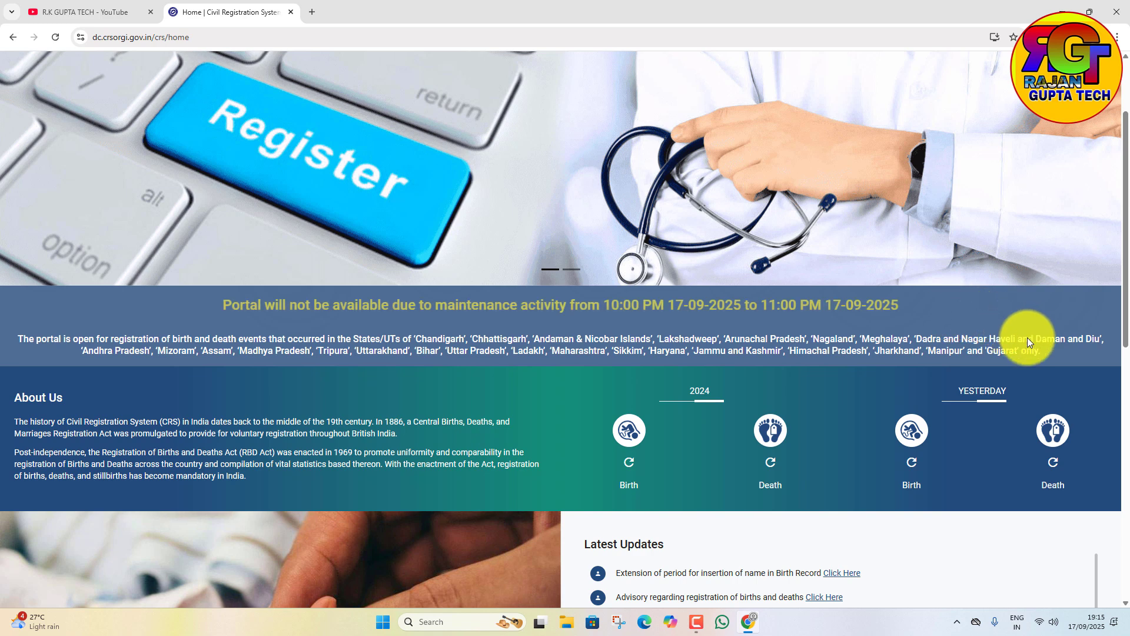
{"action": "left_click_drag", "start_coordinate": [1047, 349], "coordinate": [414, 344]}
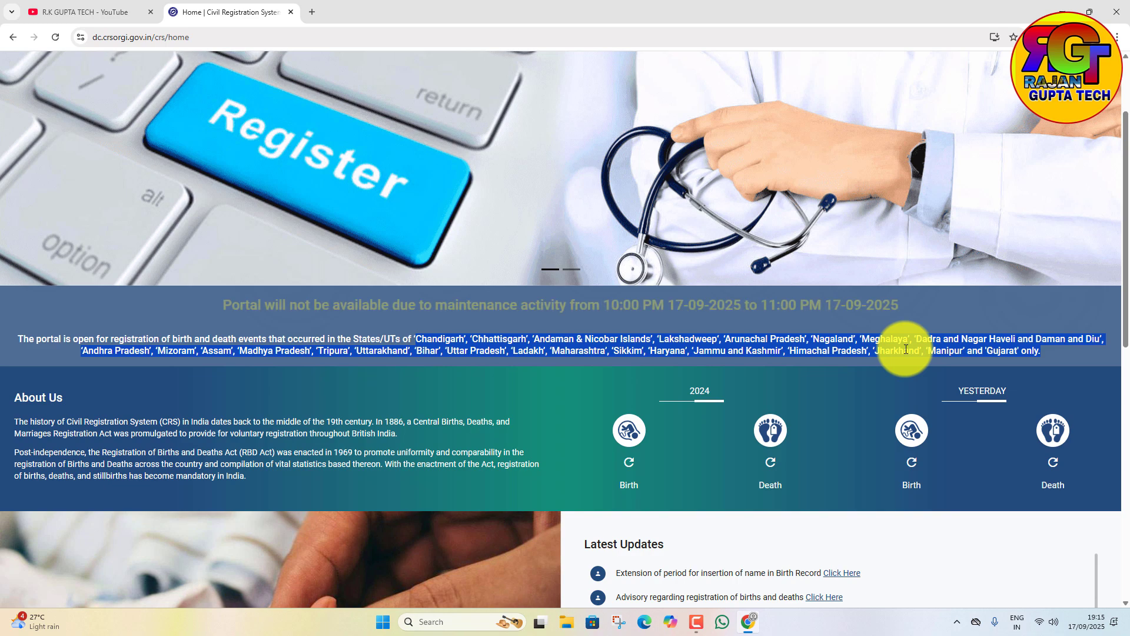
{"action": "scroll", "coordinate": [845, 318], "scroll_direction": "up", "scroll_amount": 2}
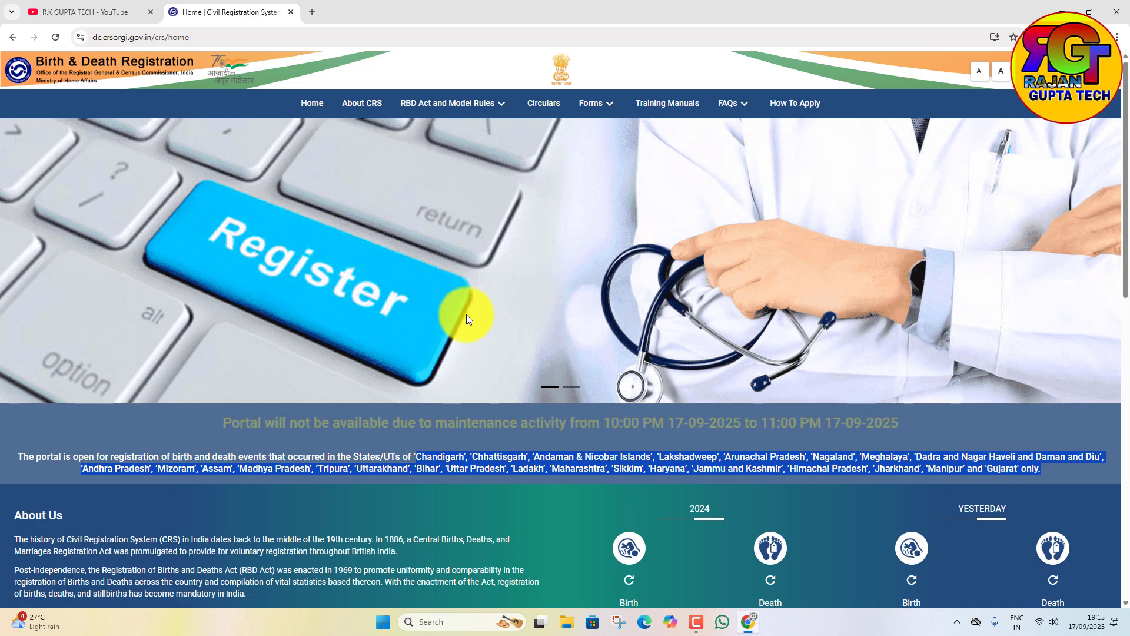
View the R.K GUPTA TECH YouTube channel page and return to the Civil Registration System home page
{"action": "left_click", "coordinate": [85, 11]}
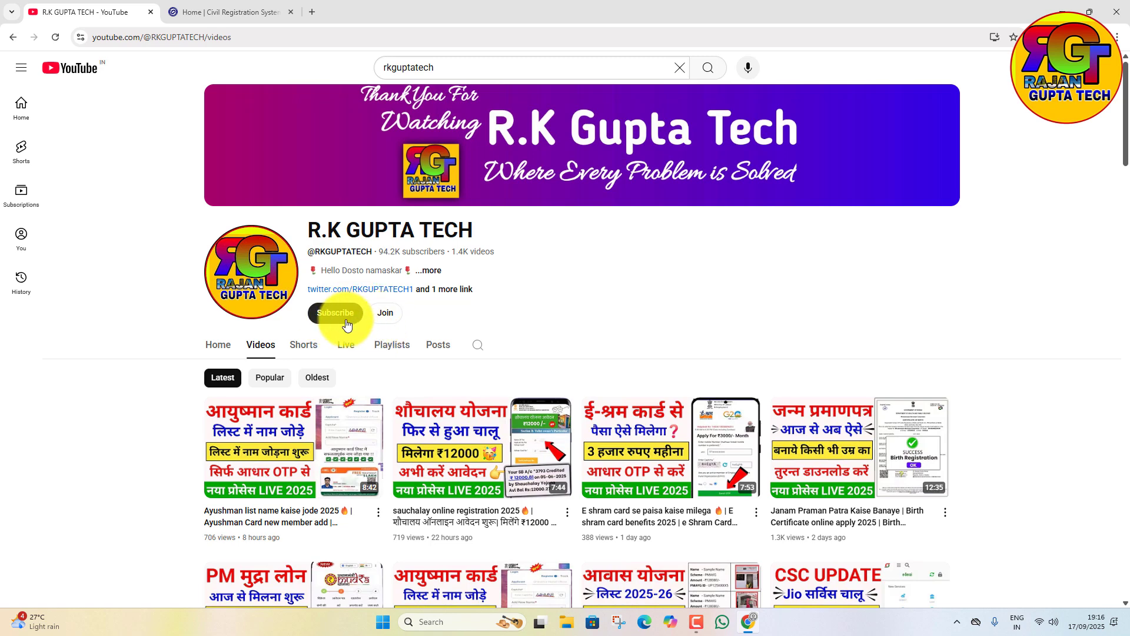
{"action": "left_click", "coordinate": [223, 12]}
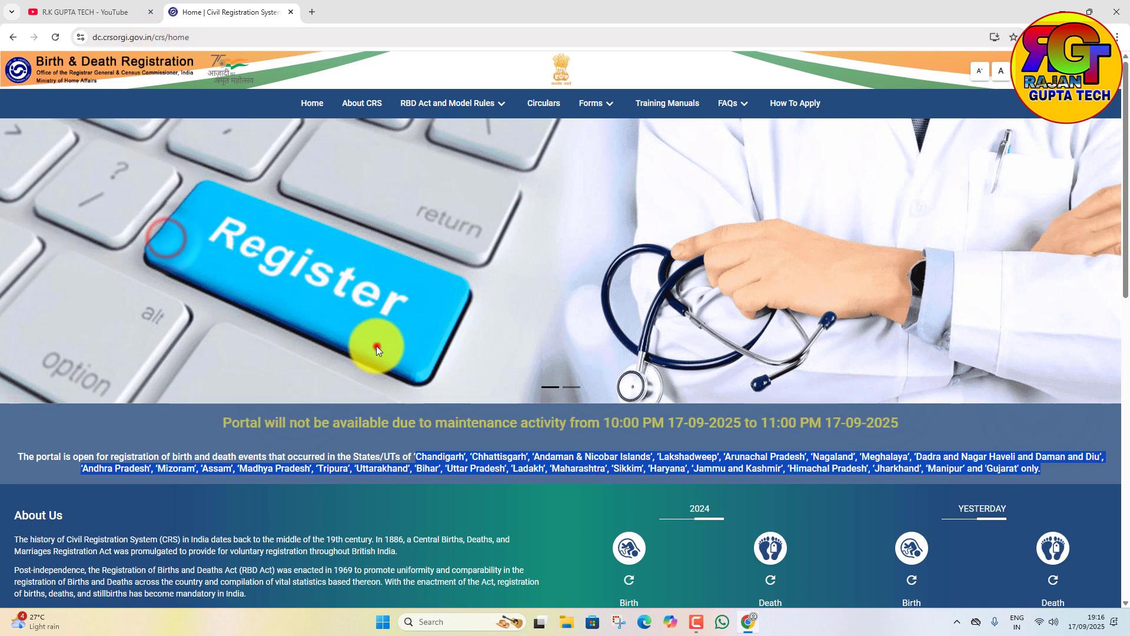
{"action": "left_click", "coordinate": [188, 411]}
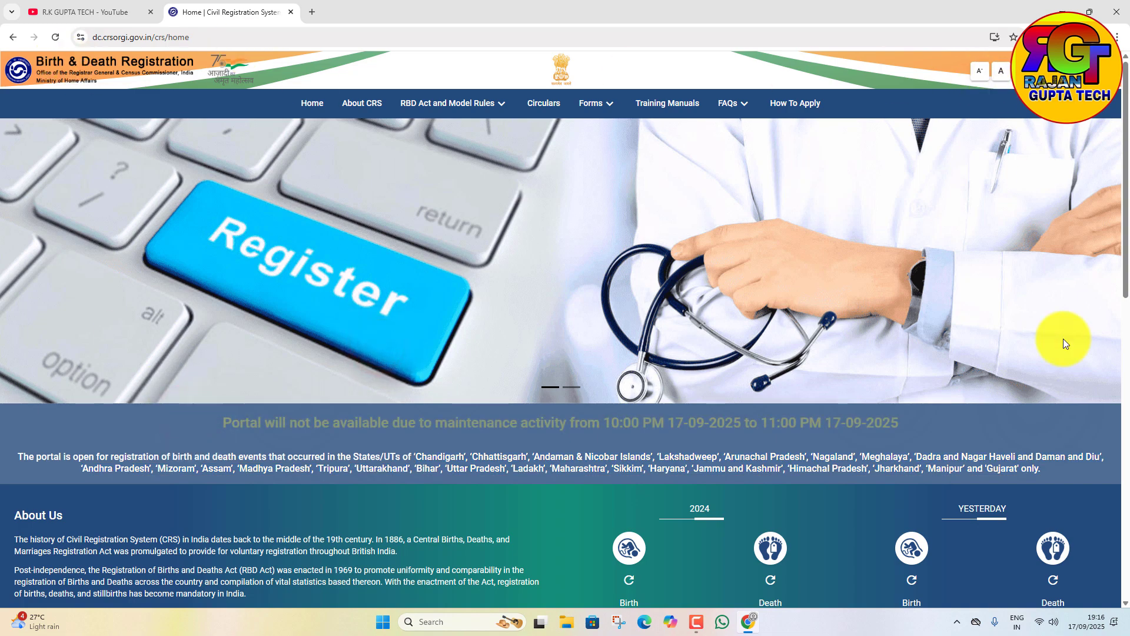
{"action": "scroll", "coordinate": [999, 353], "scroll_direction": "down", "scroll_amount": 1}
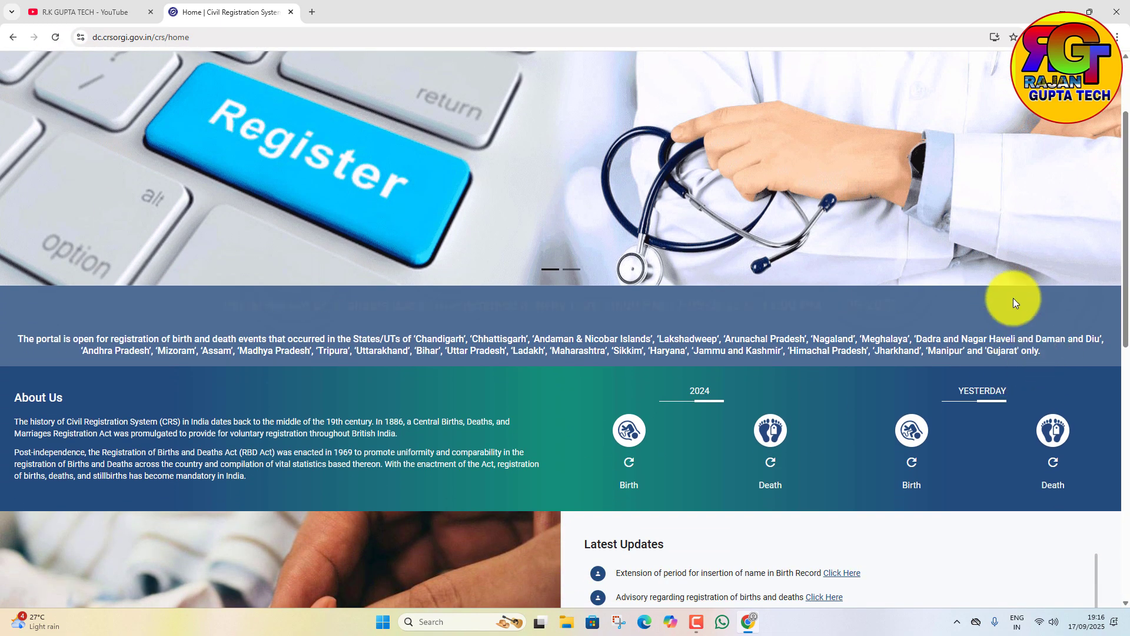
{"action": "scroll", "coordinate": [1021, 125], "scroll_direction": "up", "scroll_amount": 1}
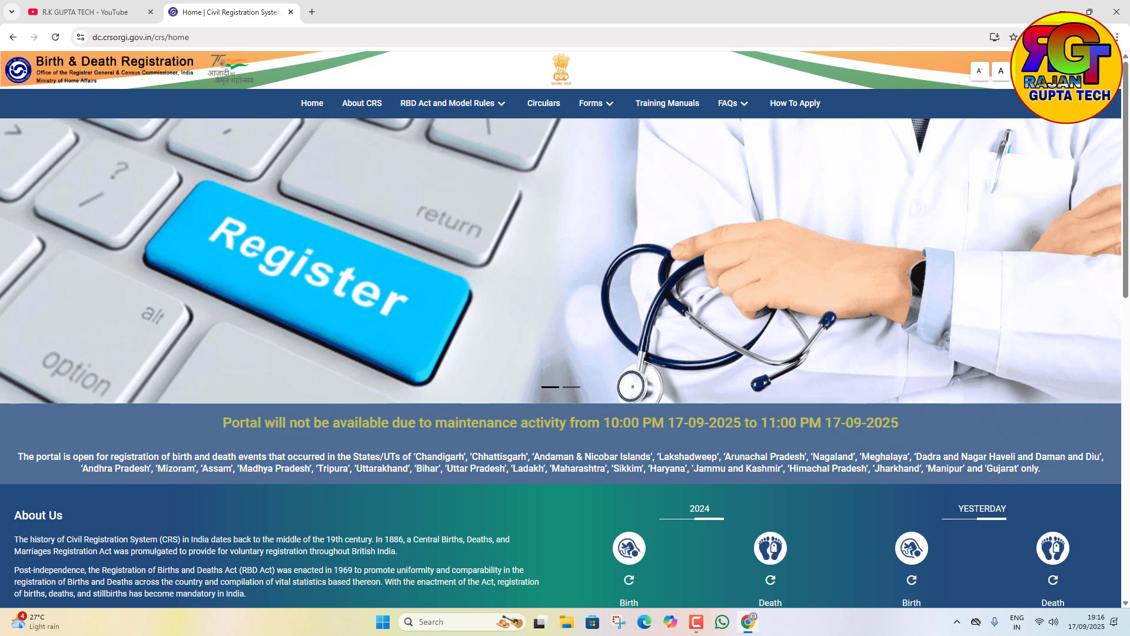
Go to the General Public login and open its sign-up form
{"action": "left_click", "coordinate": [1089, 71]}
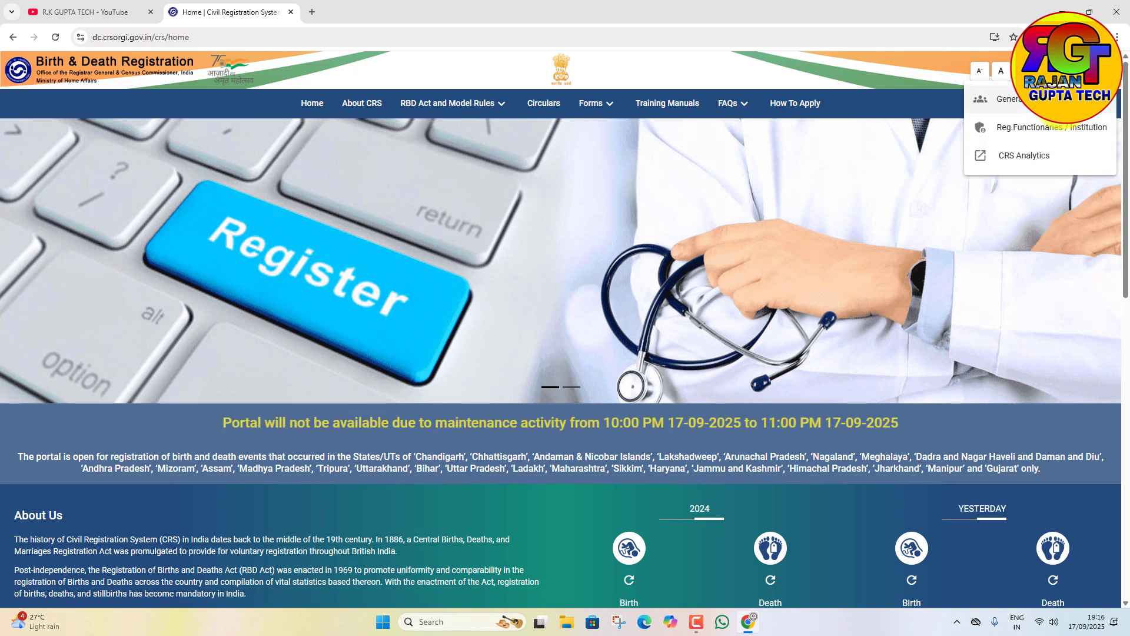
{"action": "left_click", "coordinate": [1023, 105]}
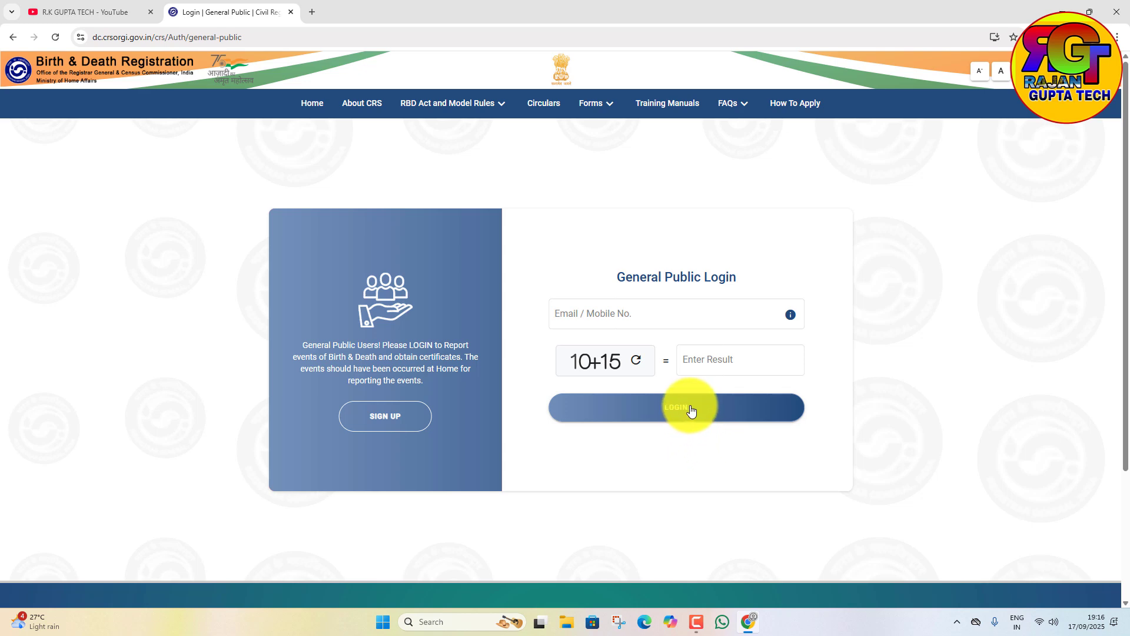
{"action": "left_click", "coordinate": [391, 423]}
Fill in General Information with the first name, sex Male and the date of birth, and continue to the address section
{"action": "left_click", "coordinate": [391, 309]}
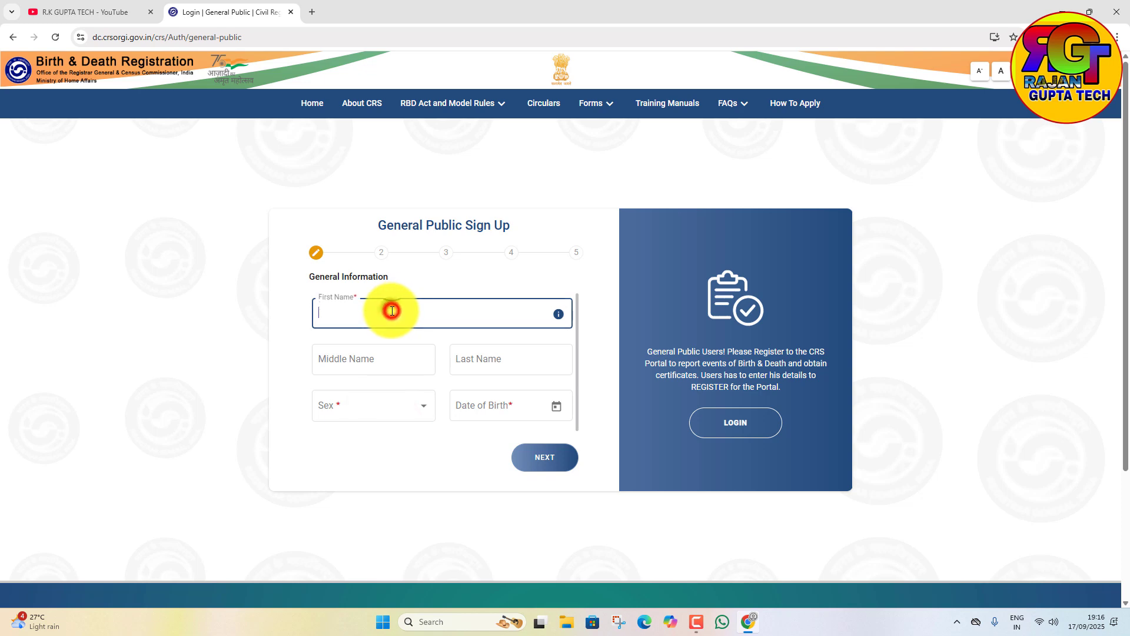
{"action": "type", "text": "KUAM"}
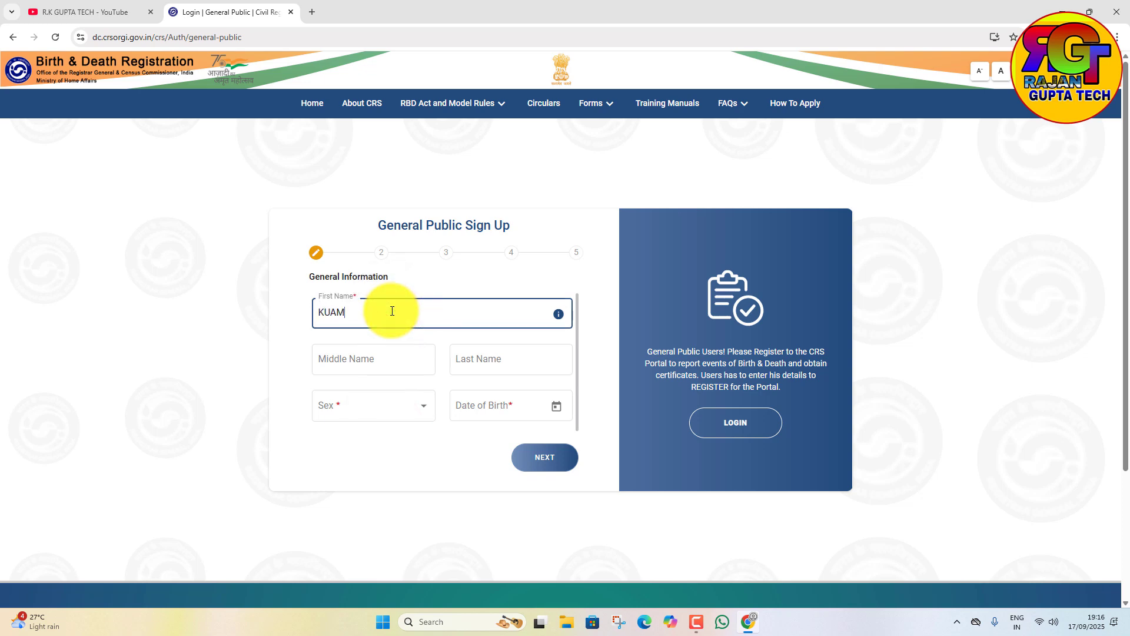
{"action": "type", "text": "R"}
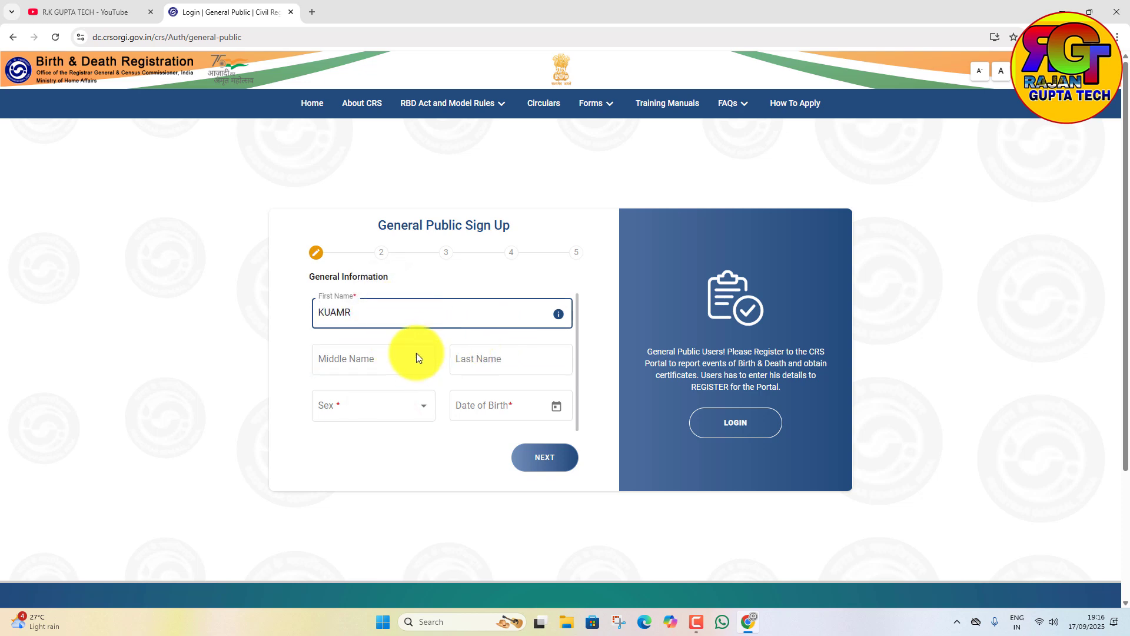
{"action": "left_click", "coordinate": [380, 400]}
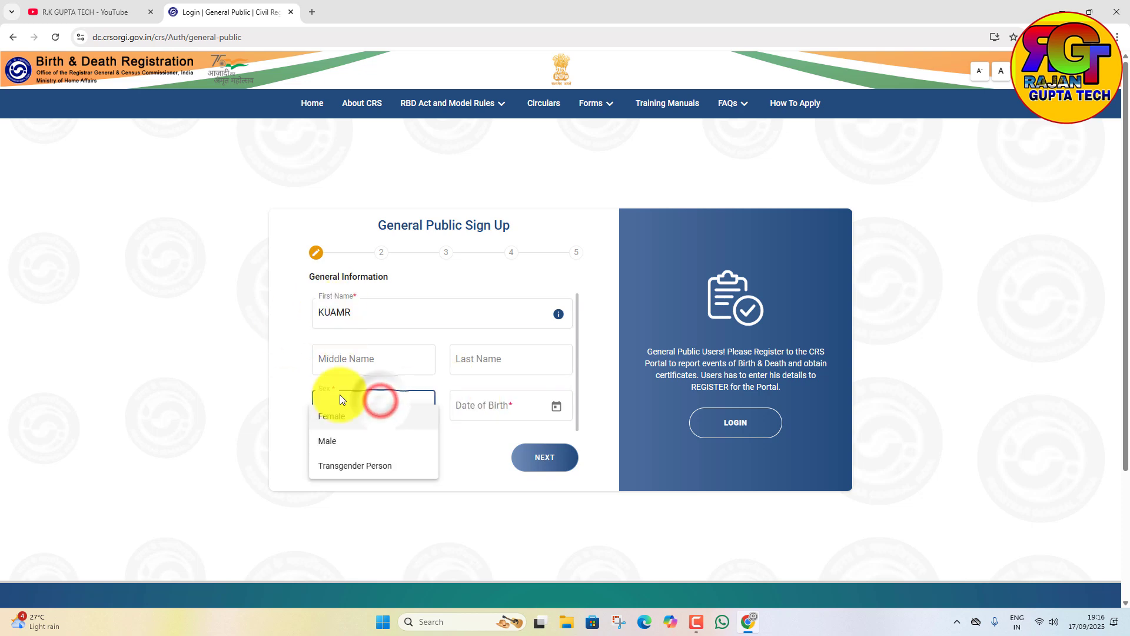
{"action": "left_click", "coordinate": [340, 439]}
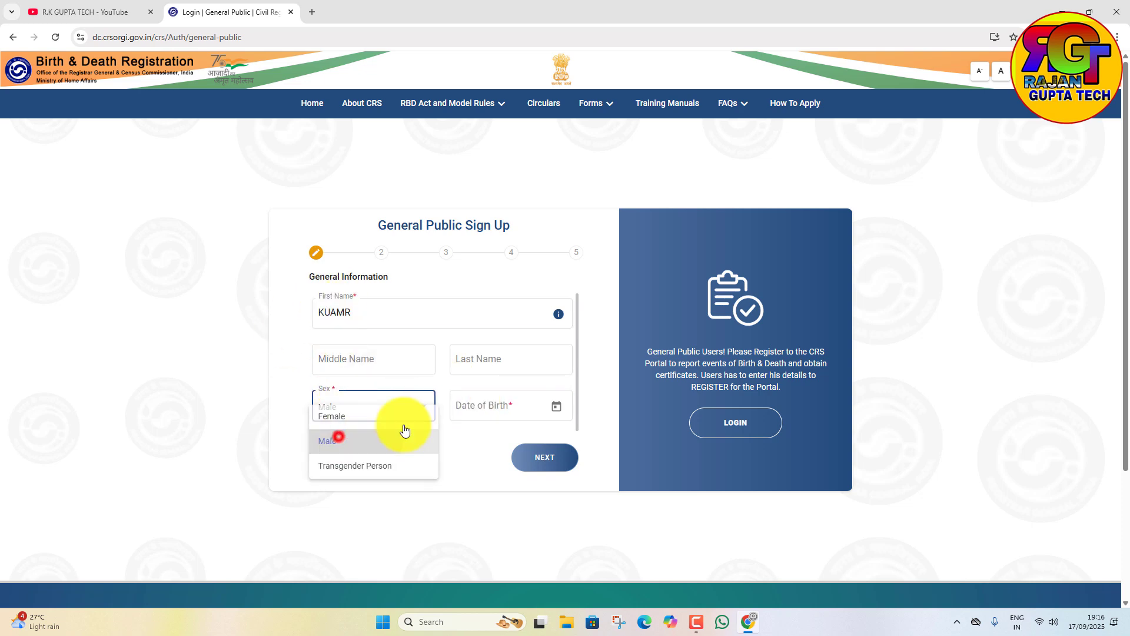
{"action": "left_click", "coordinate": [556, 405]}
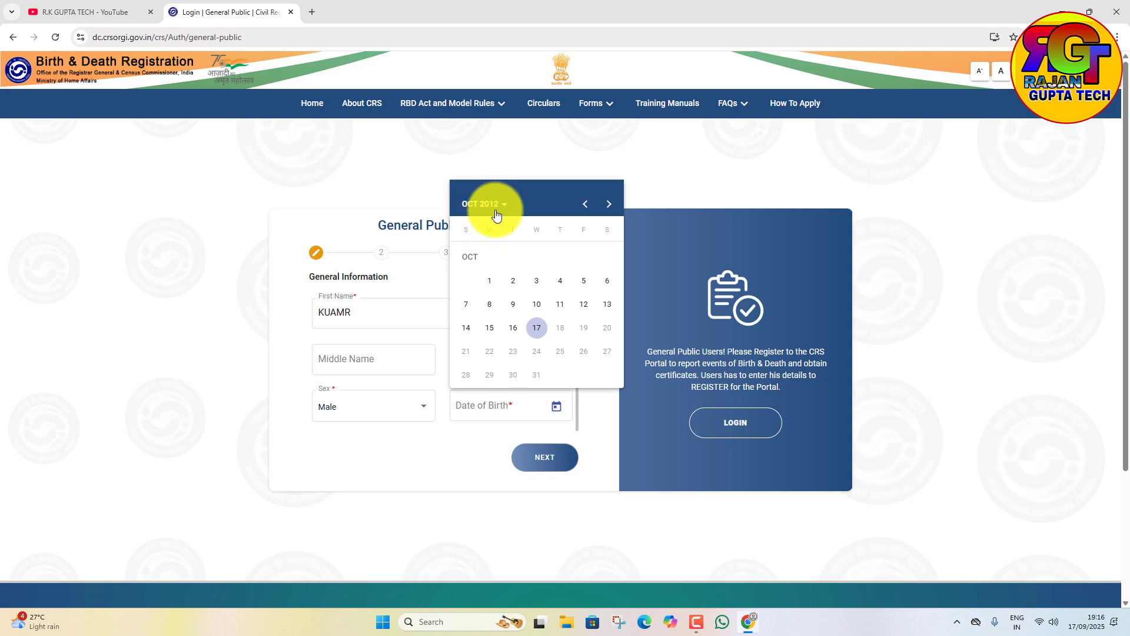
{"action": "left_click", "coordinate": [492, 289]}
{"action": "left_click", "coordinate": [545, 463]}
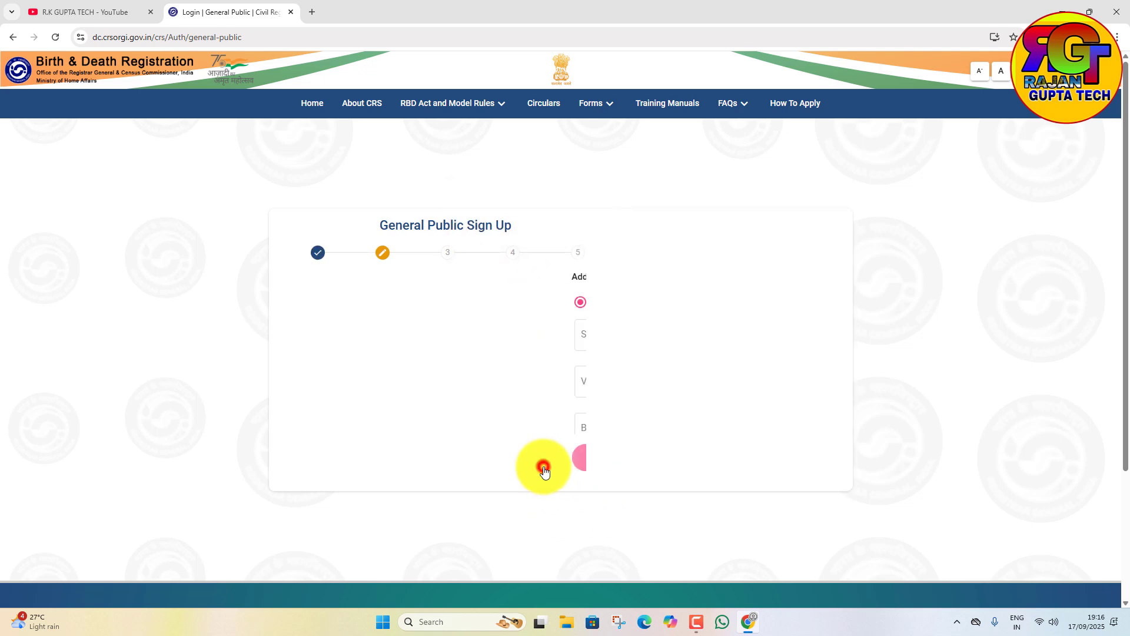
Set the state of the address in India to Uttar Pradesh
{"action": "left_click", "coordinate": [416, 339]}
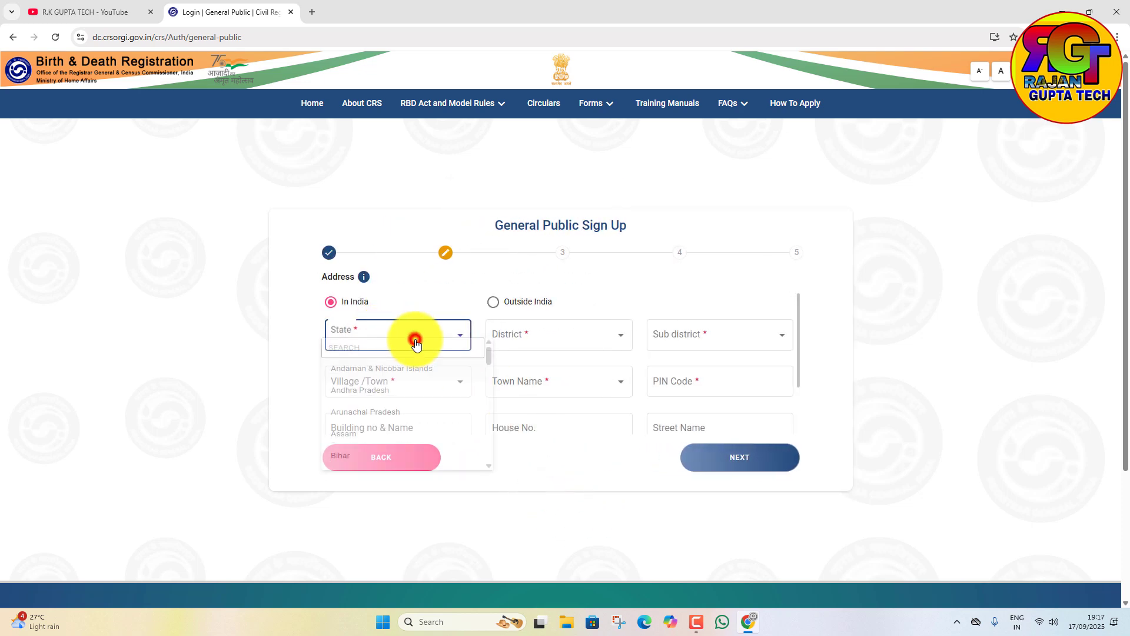
{"action": "scroll", "coordinate": [391, 436], "scroll_direction": "down", "scroll_amount": 10}
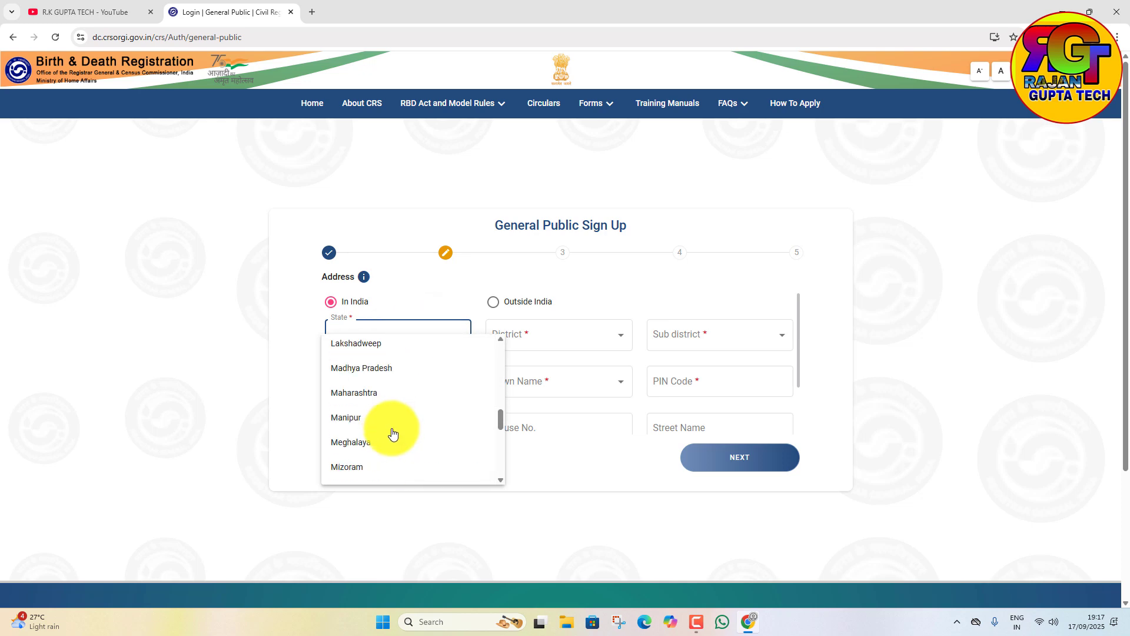
{"action": "scroll", "coordinate": [394, 439], "scroll_direction": "down", "scroll_amount": 4}
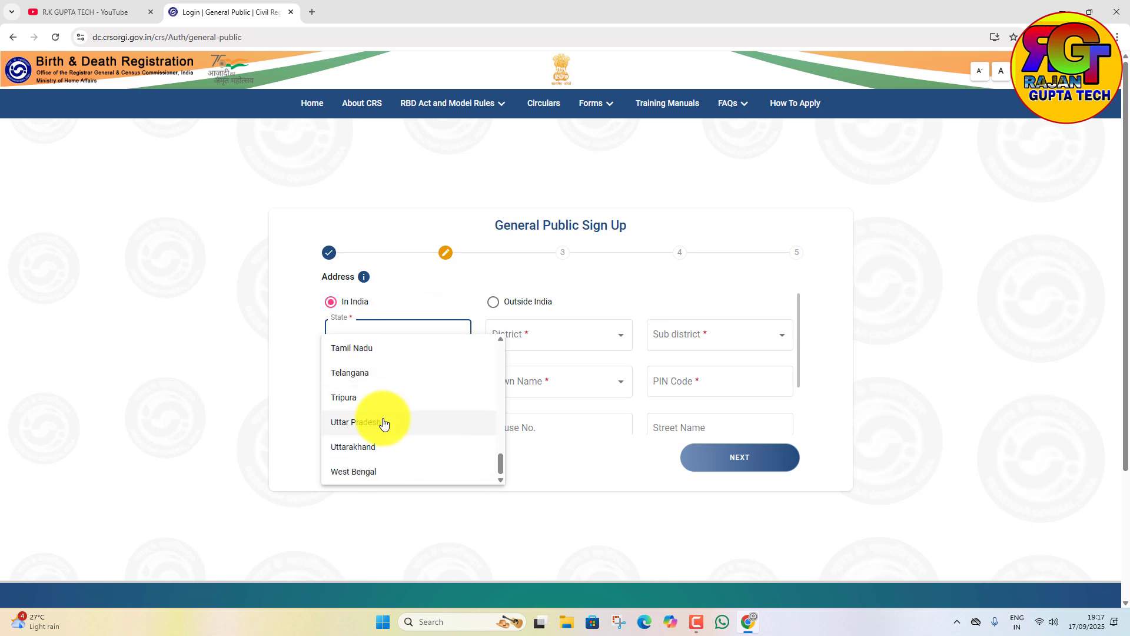
{"action": "scroll", "coordinate": [382, 425], "scroll_direction": "up", "scroll_amount": 4}
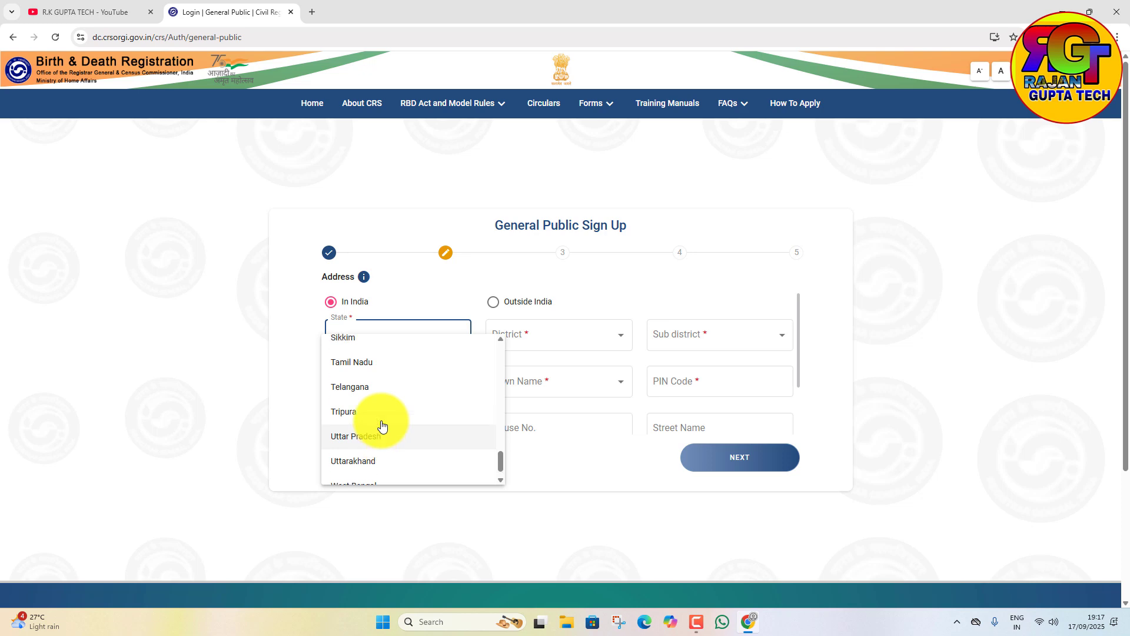
{"action": "scroll", "coordinate": [355, 420], "scroll_direction": "up", "scroll_amount": 3}
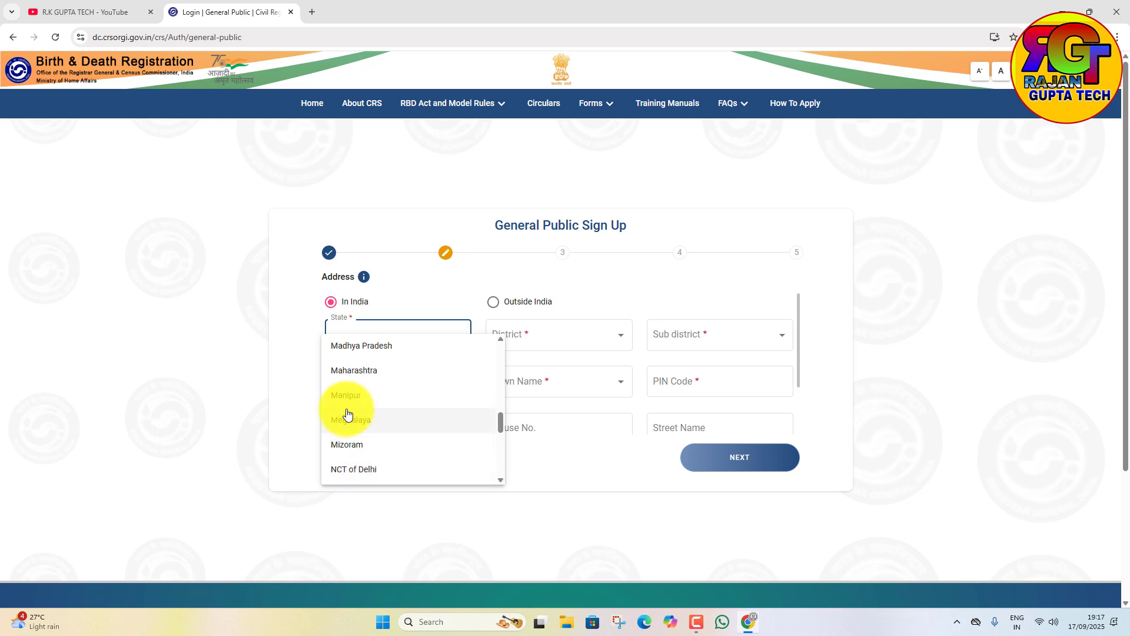
{"action": "scroll", "coordinate": [348, 406], "scroll_direction": "down", "scroll_amount": 8}
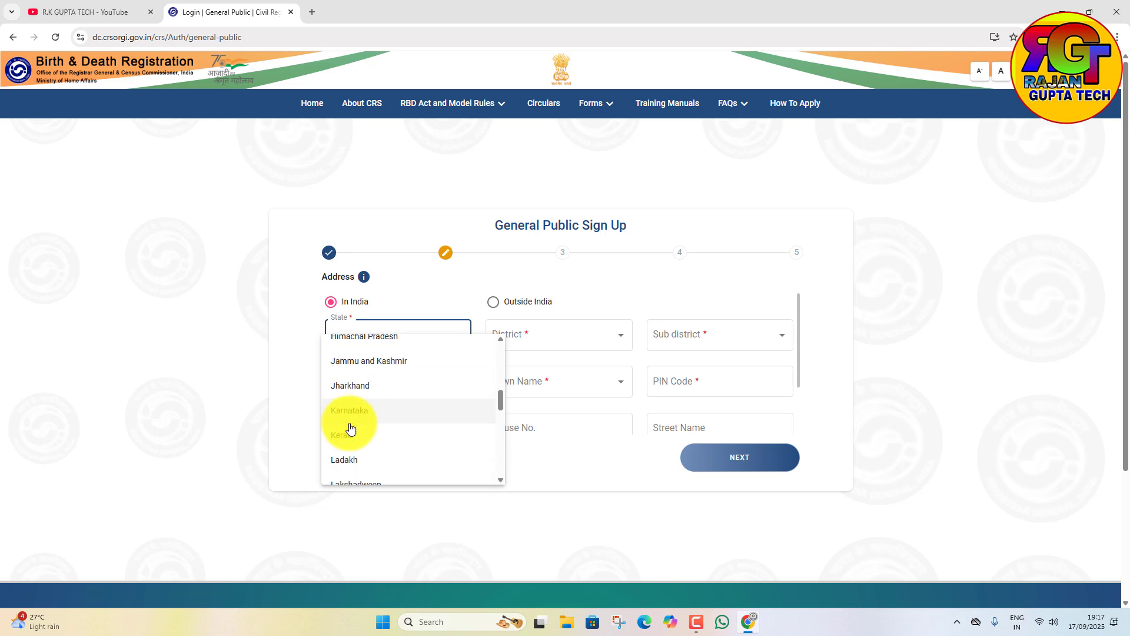
{"action": "left_click", "coordinate": [357, 424]}
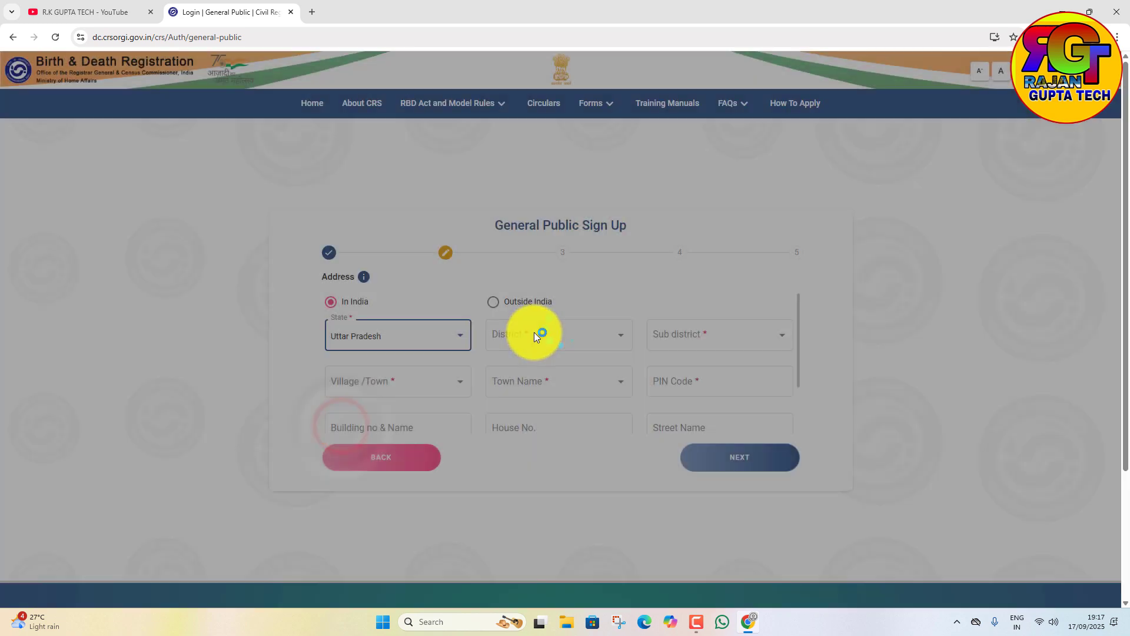
Choose Aligarh as the district and Gabhana as the sub district of the address
{"action": "left_click", "coordinate": [533, 337]}
{"action": "left_click", "coordinate": [506, 370]}
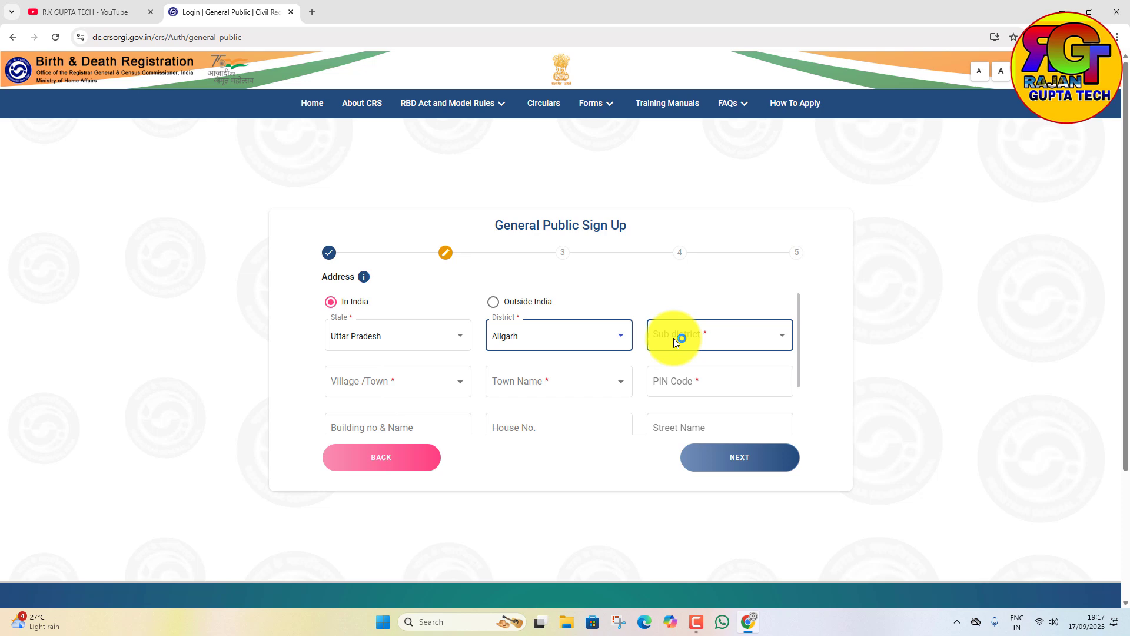
{"action": "left_click", "coordinate": [673, 338]}
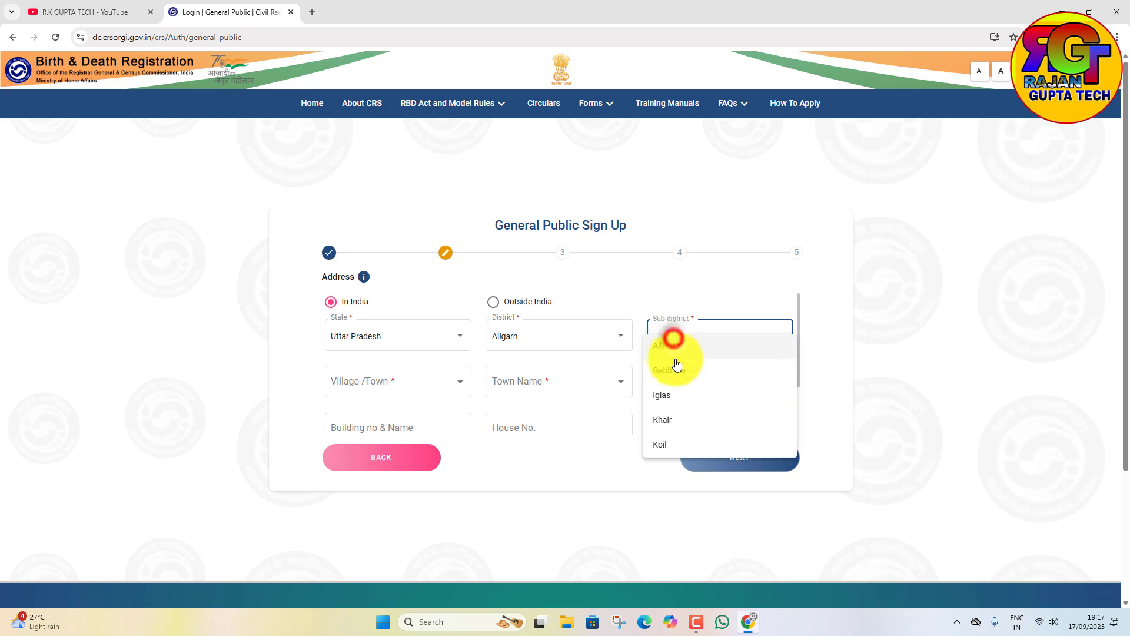
{"action": "left_click", "coordinate": [685, 371]}
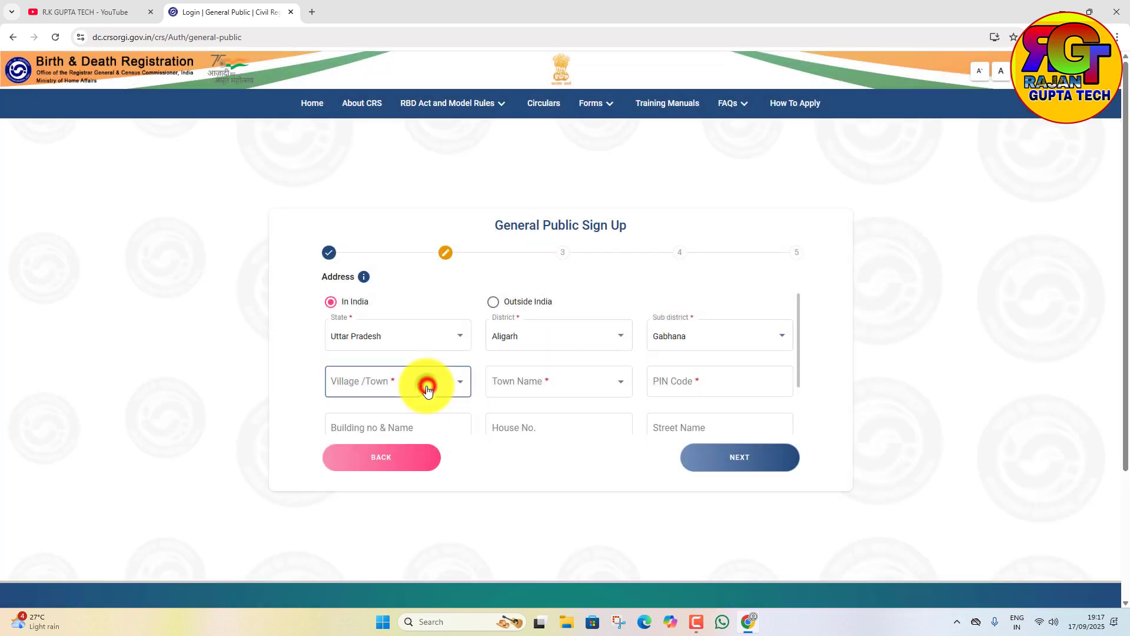
Complete the address with type Village, the village name and the postal PIN code, and continue to Aadhaar and Nationality
{"action": "left_click", "coordinate": [426, 384]}
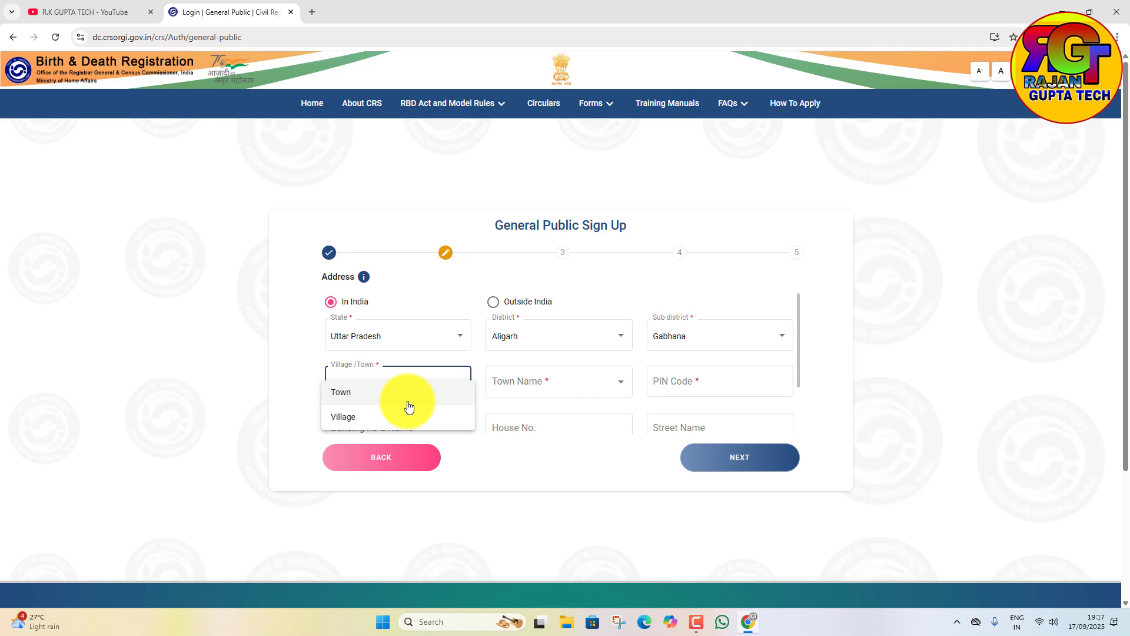
{"action": "left_click", "coordinate": [383, 417]}
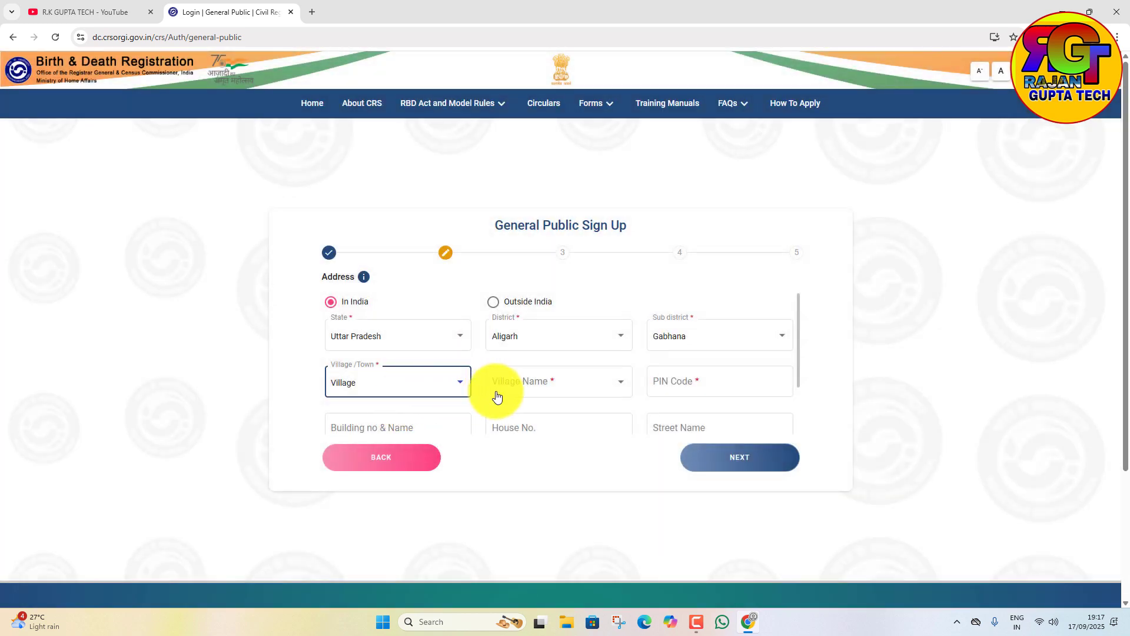
{"action": "left_click", "coordinate": [530, 382]}
{"action": "left_click", "coordinate": [549, 387]}
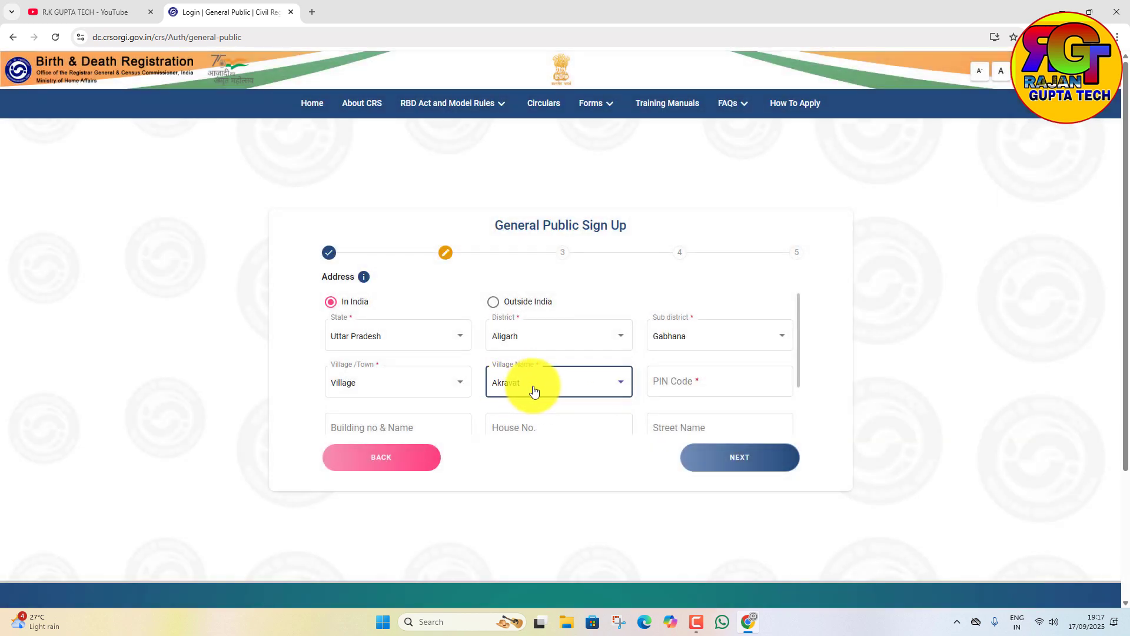
{"action": "left_click", "coordinate": [681, 373]}
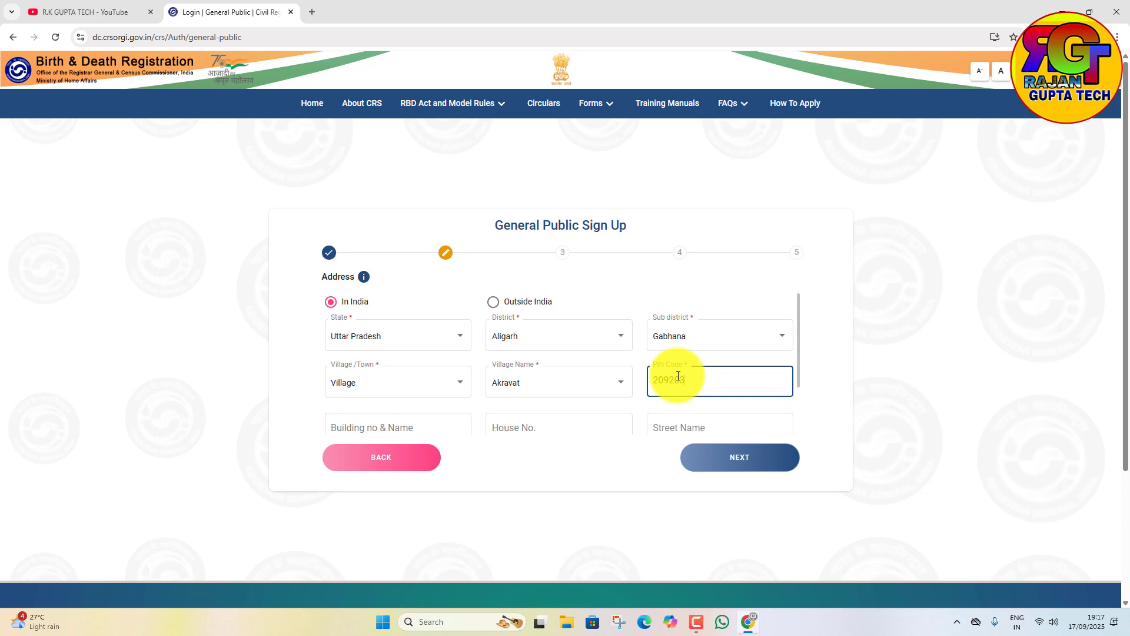
{"action": "scroll", "coordinate": [675, 375], "scroll_direction": "down", "scroll_amount": 1}
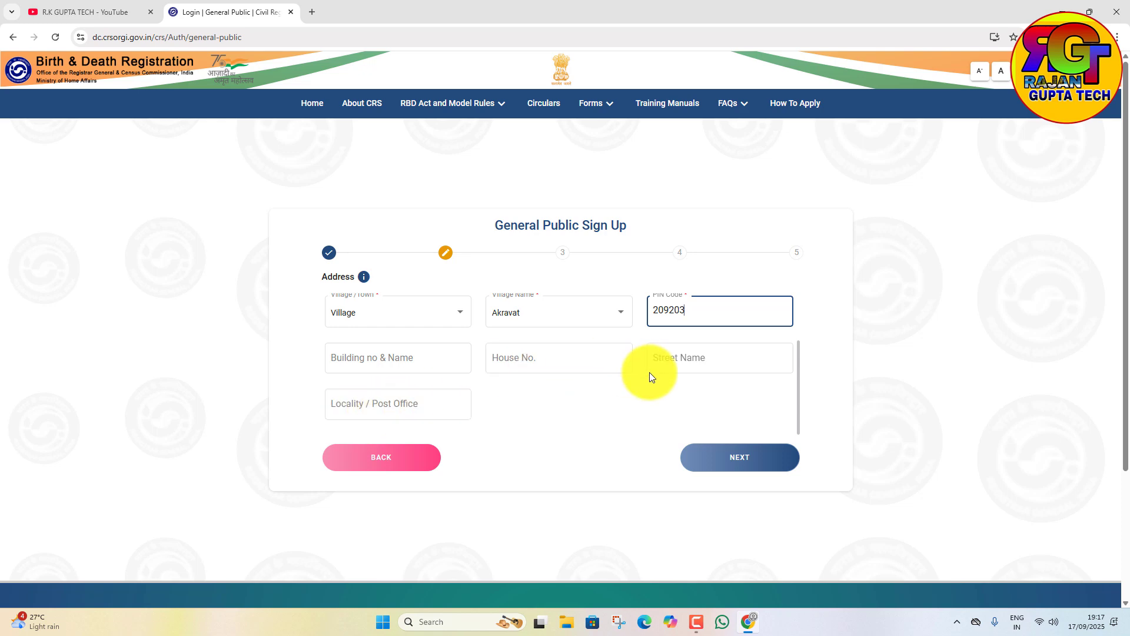
{"action": "left_click", "coordinate": [727, 454]}
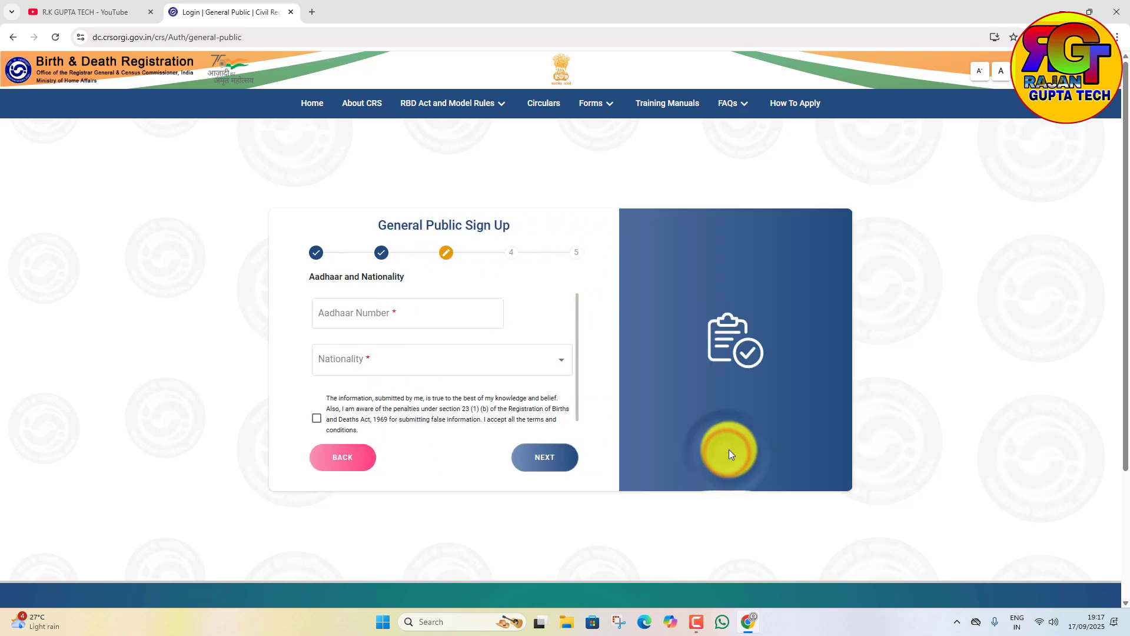
Set the nationality to Indian and accept the truth declaration in the Aadhaar and Nationality section
{"action": "left_click", "coordinate": [404, 313]}
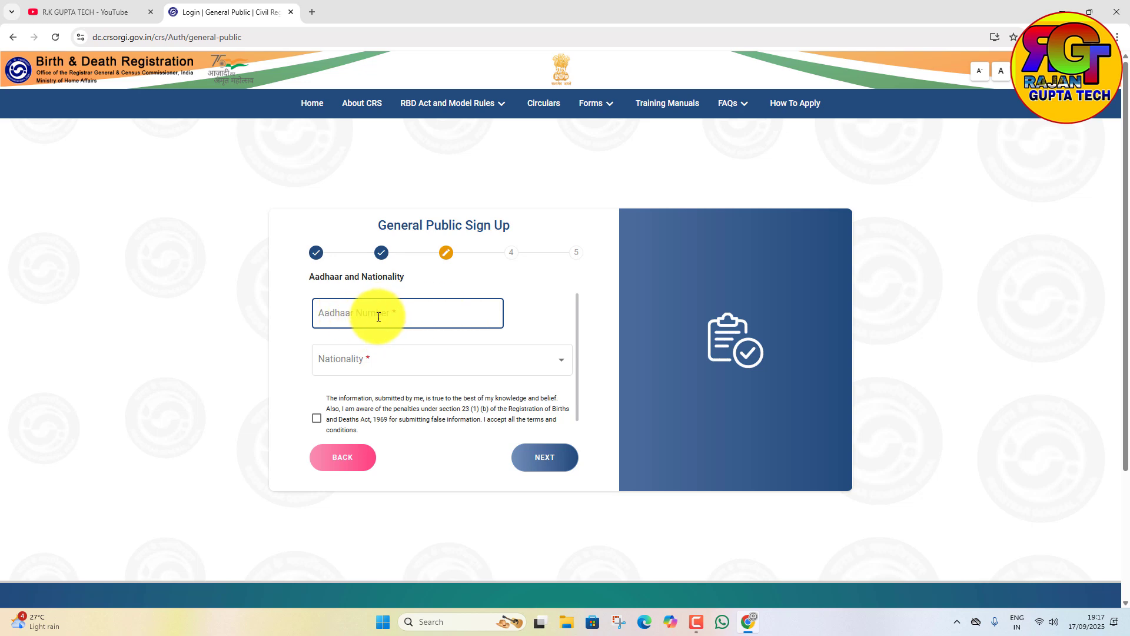
{"action": "left_click", "coordinate": [373, 371]}
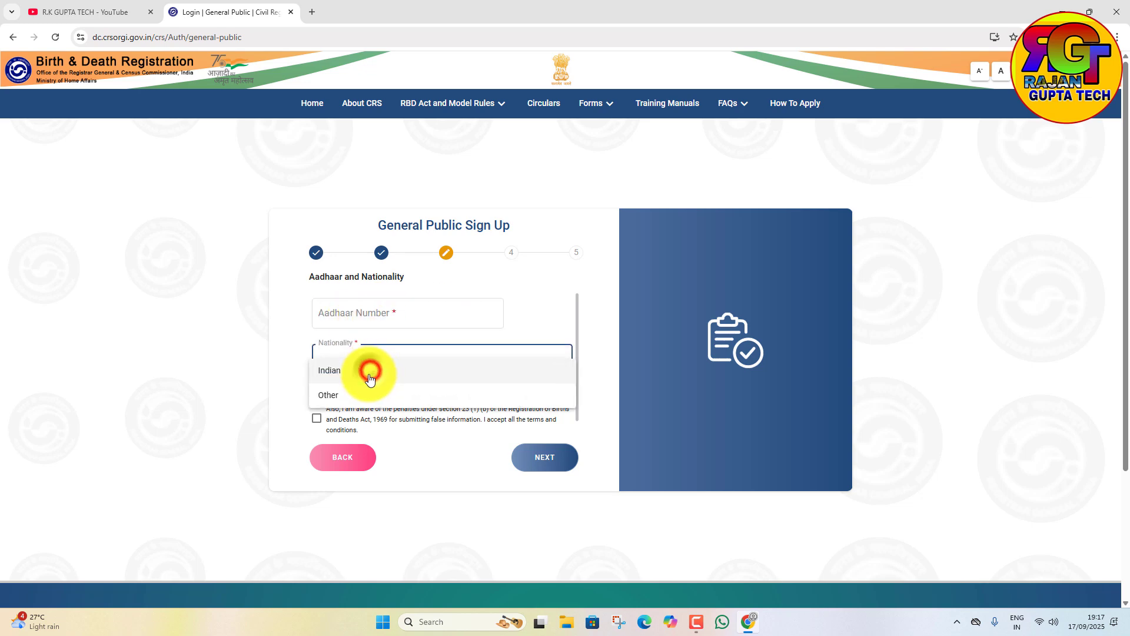
{"action": "left_click", "coordinate": [340, 373]}
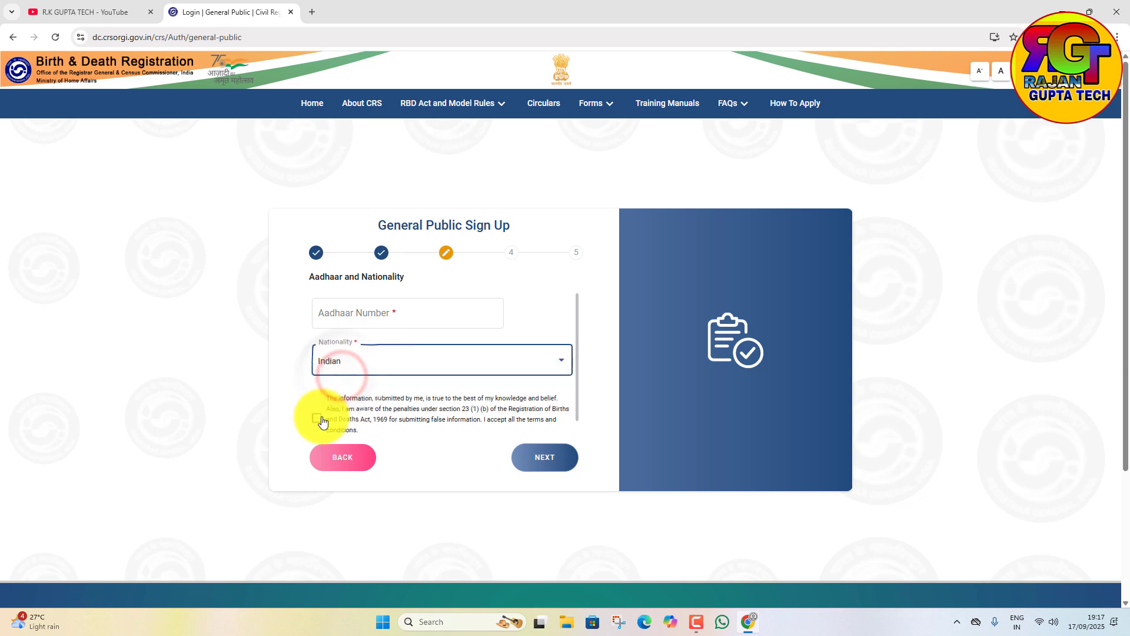
{"action": "left_click", "coordinate": [321, 420]}
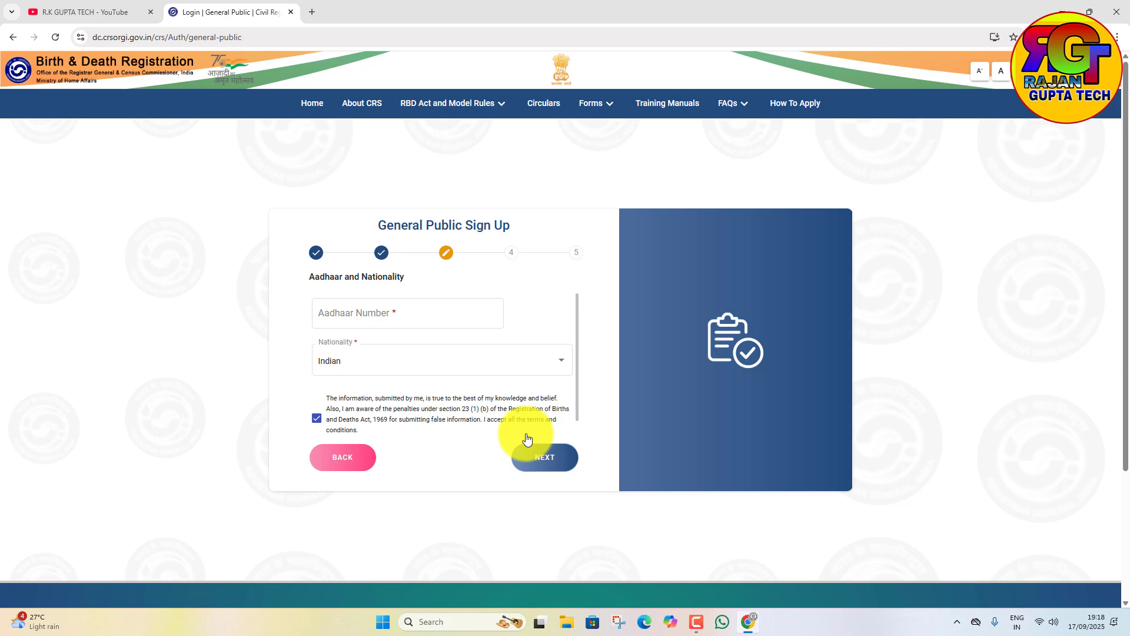
Return to the portal's home page and open the General Public login form
{"action": "left_click", "coordinate": [305, 105]}
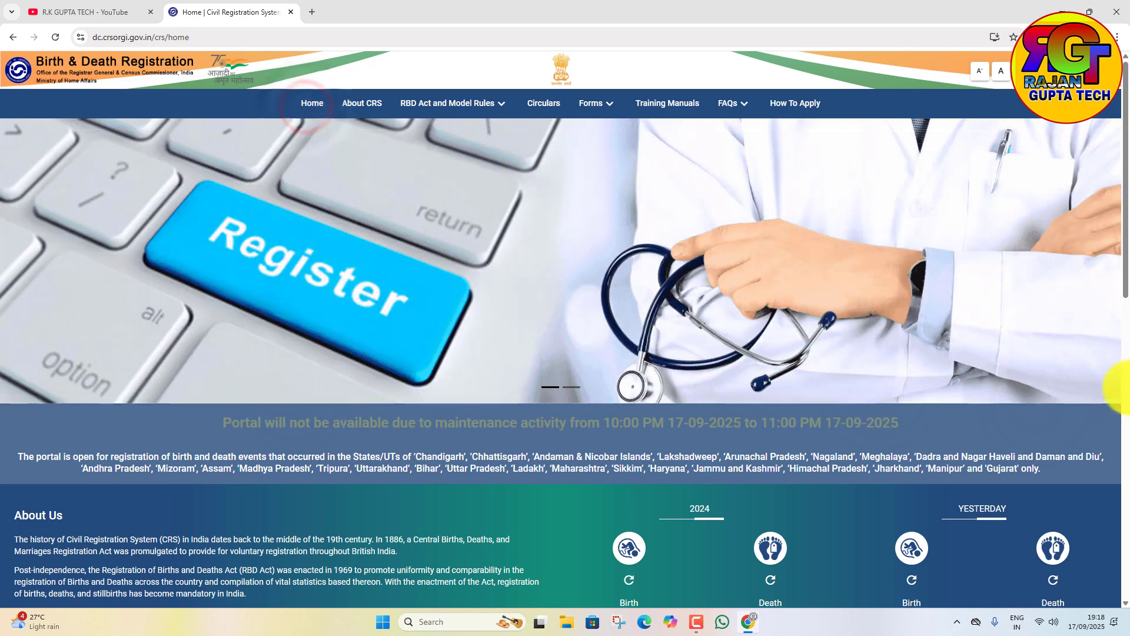
{"action": "left_click", "coordinate": [1101, 70]}
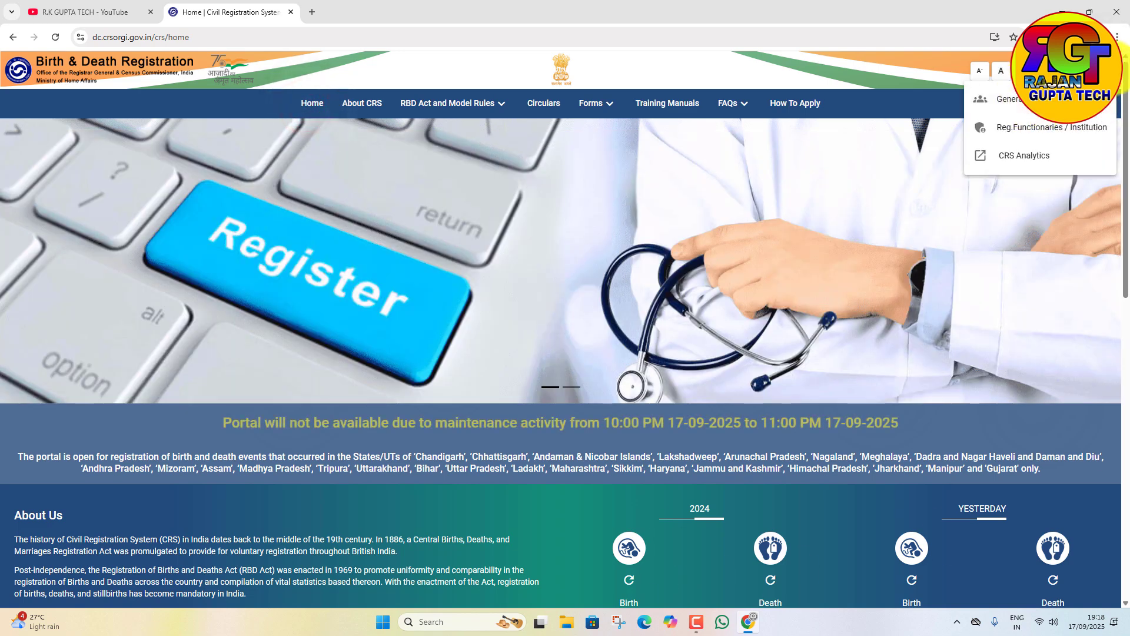
{"action": "left_click", "coordinate": [1028, 110]}
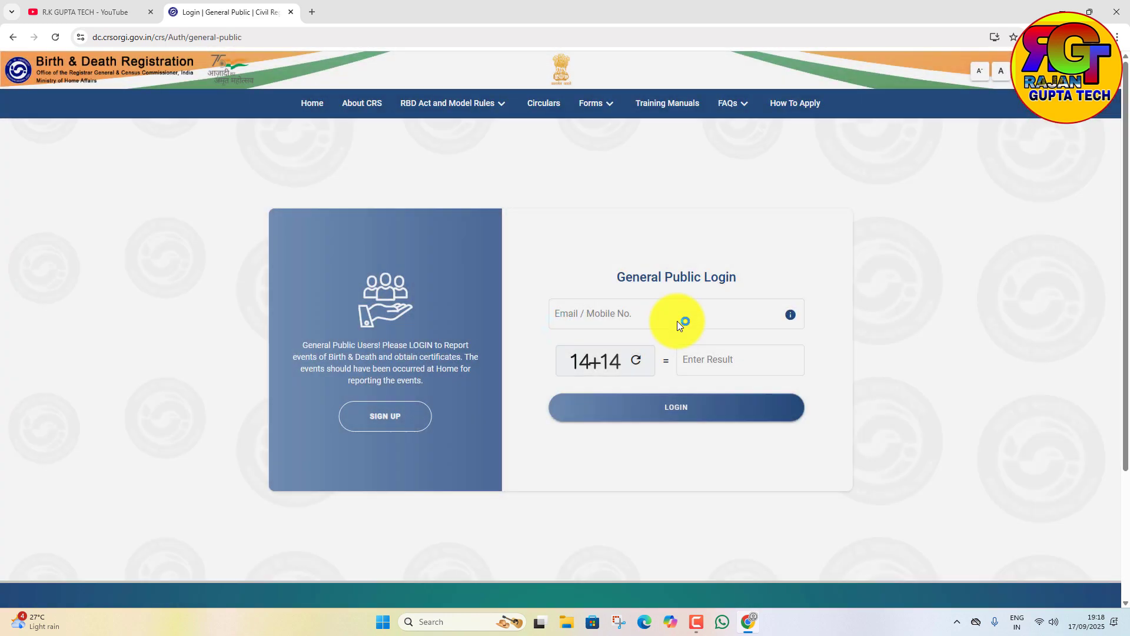
Log in as a General Public user with the mobile number, the captcha result and the OTP sent to the phone
{"action": "left_click", "coordinate": [677, 321]}
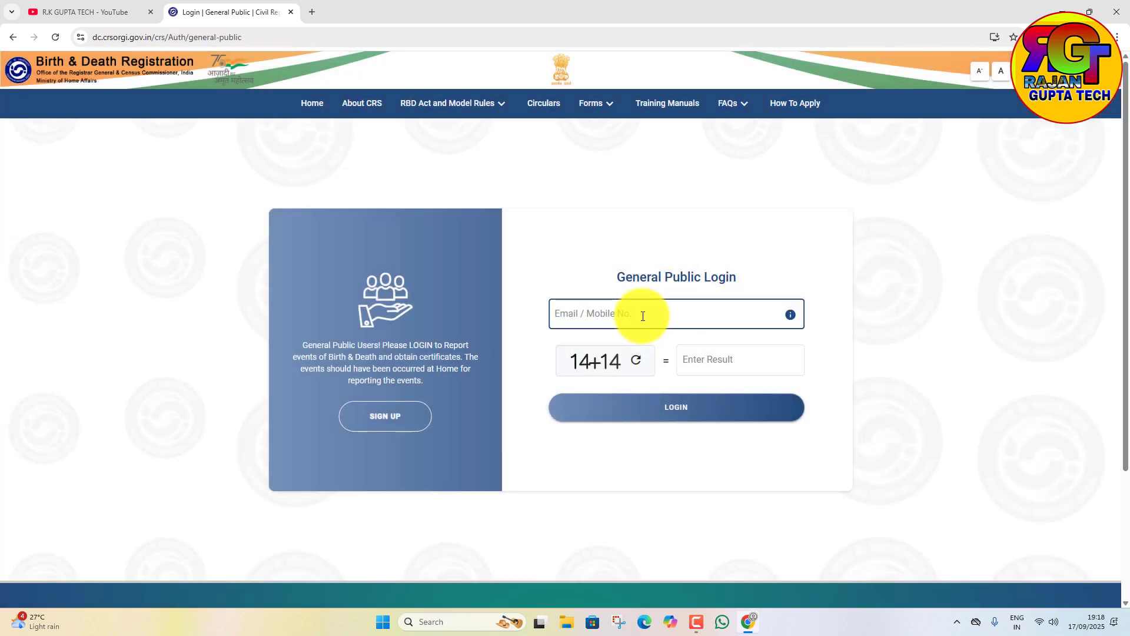
{"action": "left_click", "coordinate": [621, 367]}
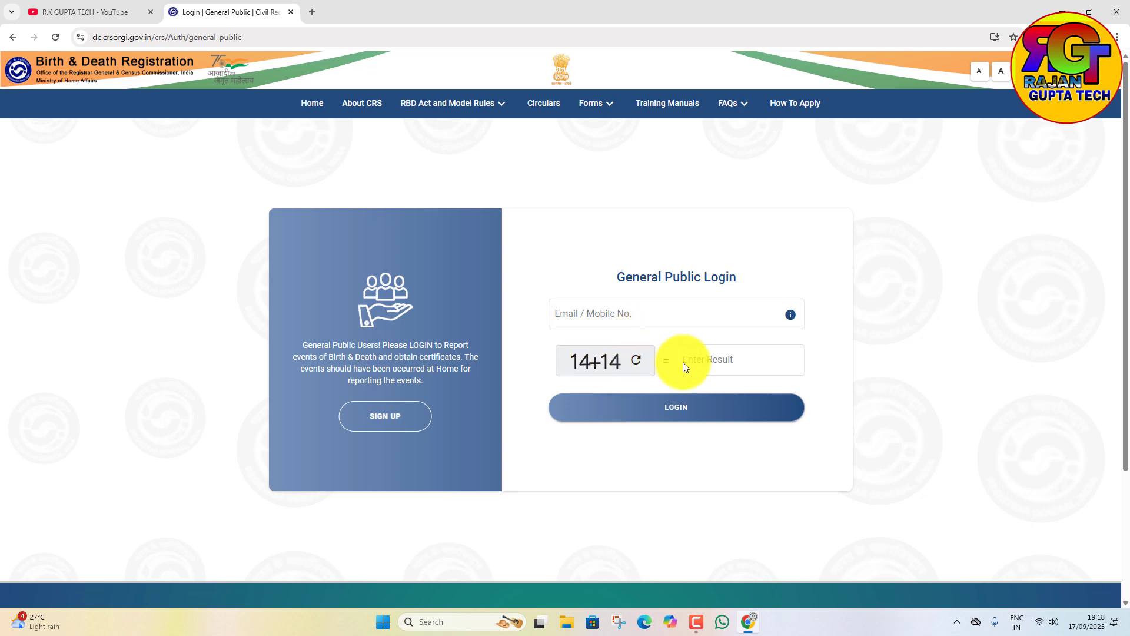
{"action": "left_click", "coordinate": [728, 363]}
{"action": "left_click", "coordinate": [879, 549]}
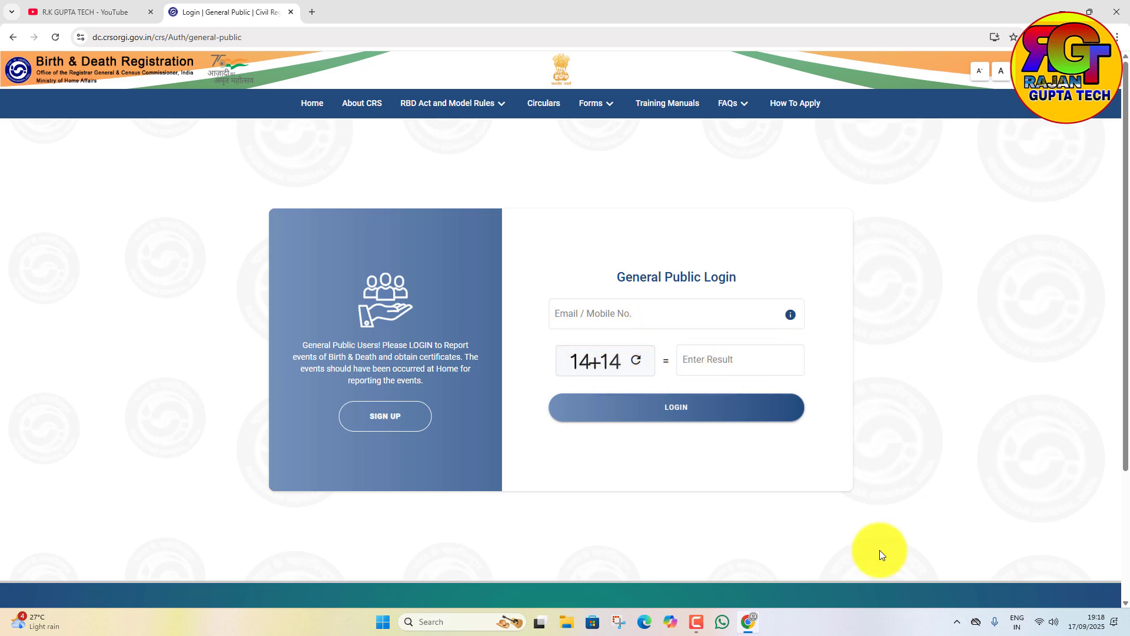
{"action": "left_click", "coordinate": [656, 416]}
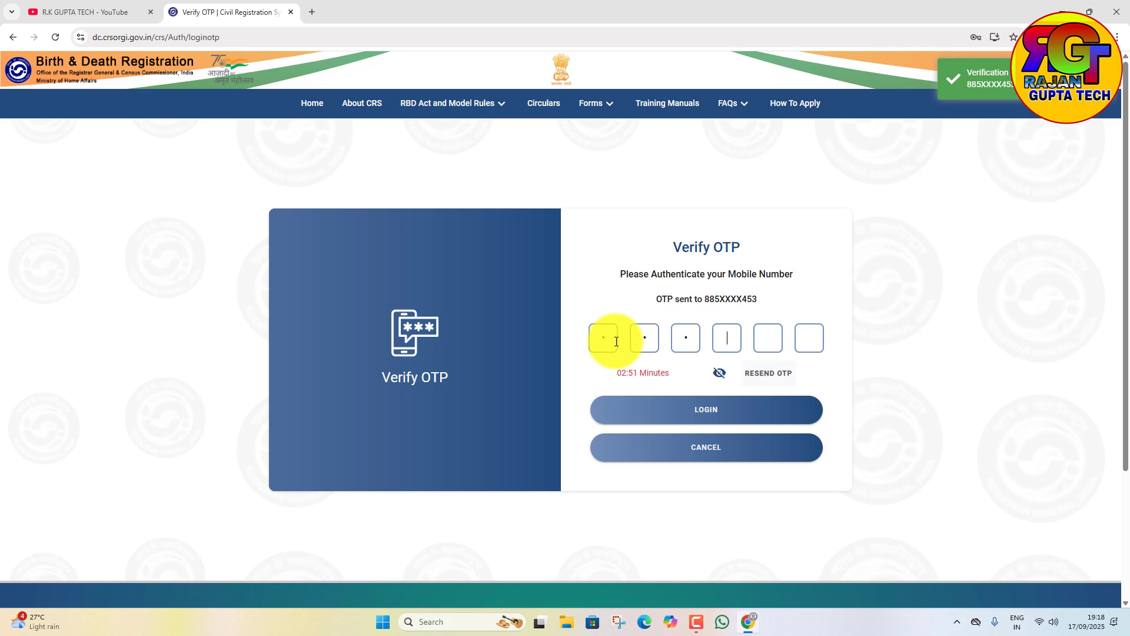
{"action": "type", "text": "•"}
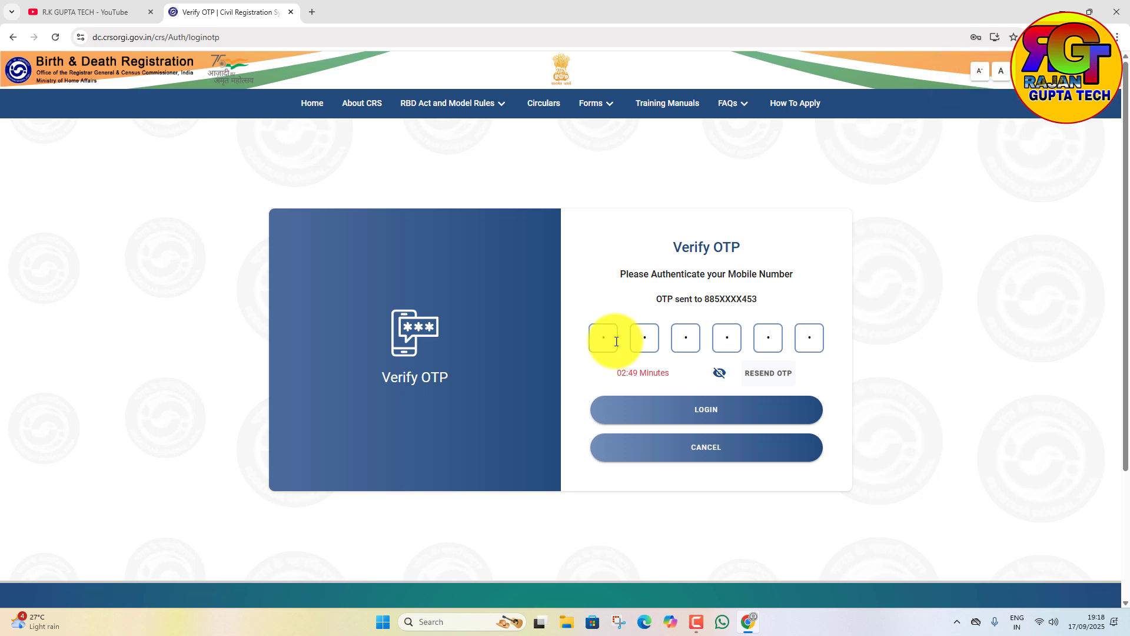
{"action": "left_click", "coordinate": [624, 409]}
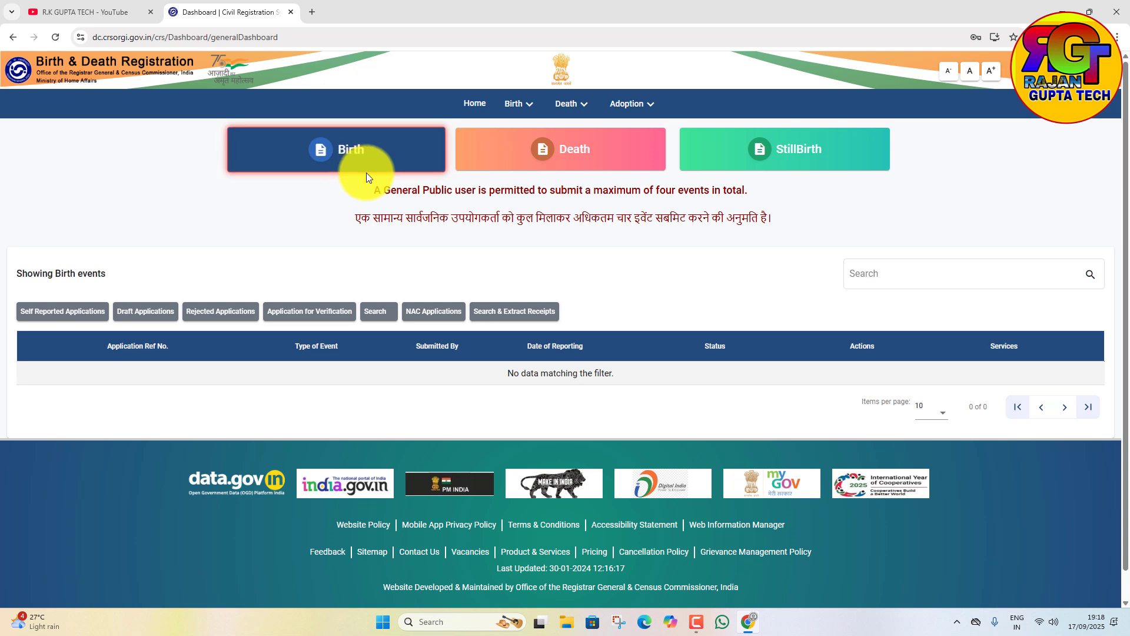
Start a Report Birth application and set the state where the birth occurred to Uttar Pradesh
{"action": "left_click", "coordinate": [521, 107]}
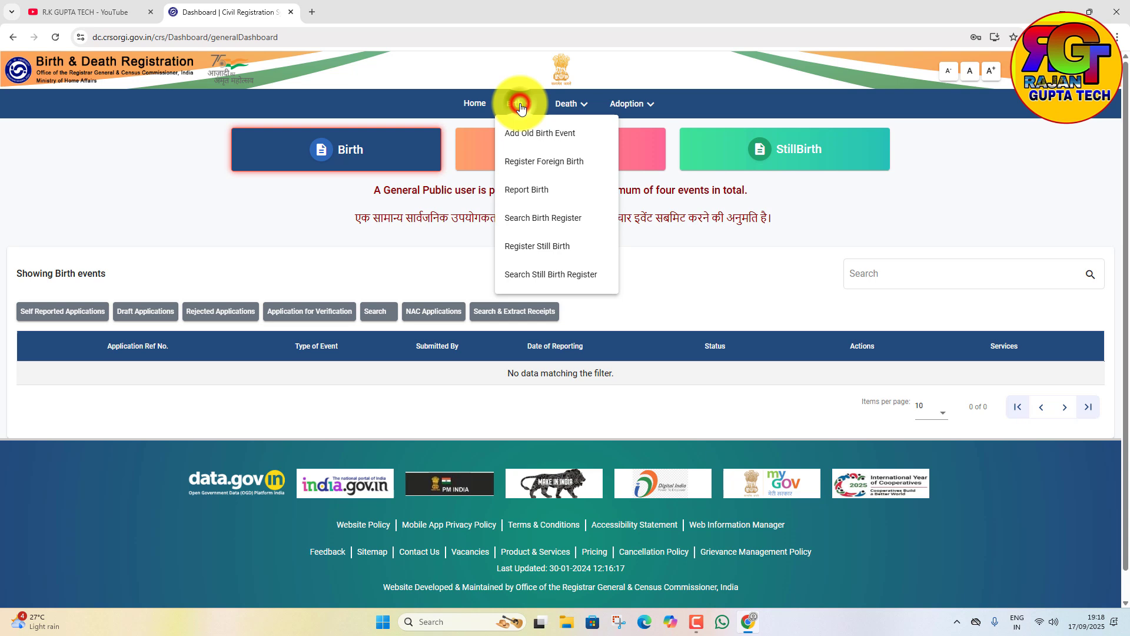
{"action": "left_click", "coordinate": [526, 189]}
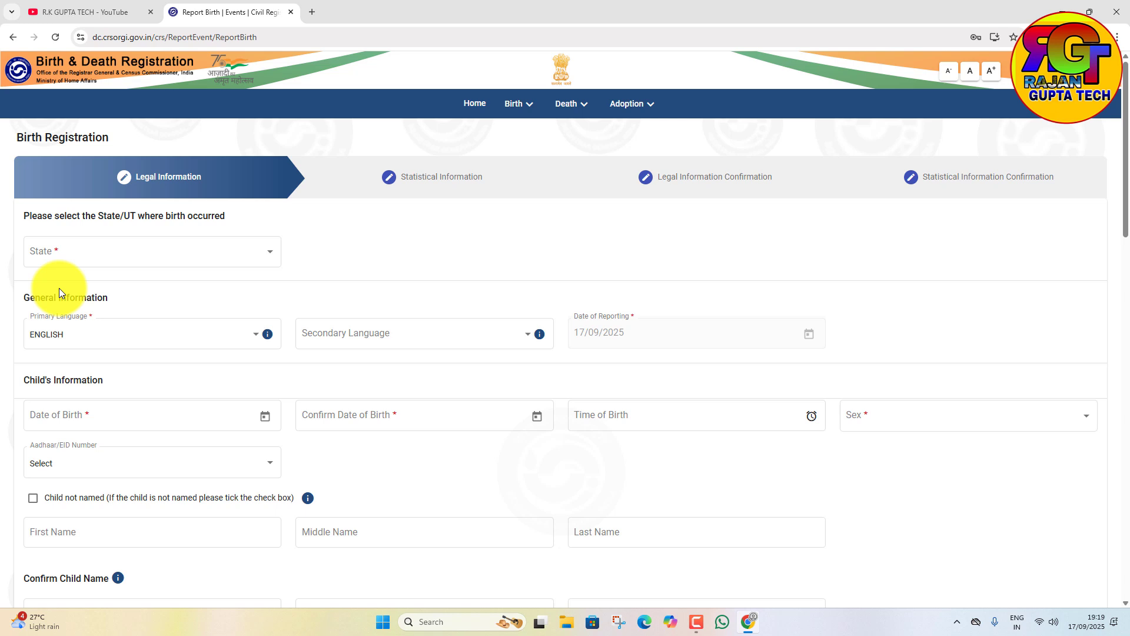
{"action": "left_click", "coordinate": [92, 245]}
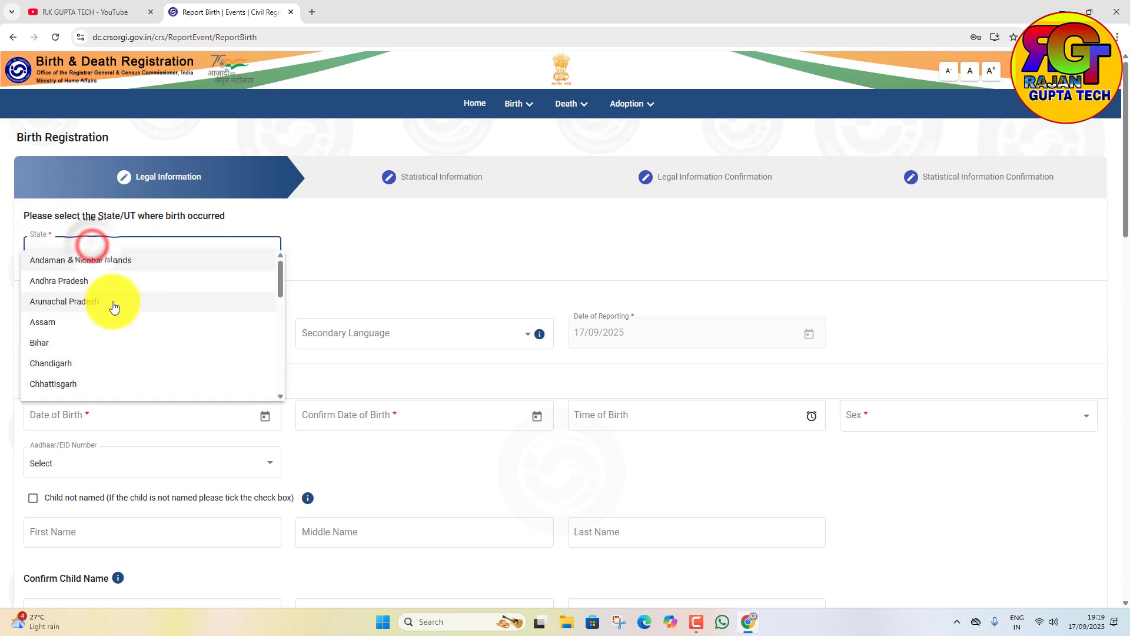
{"action": "scroll", "coordinate": [114, 307], "scroll_direction": "down", "scroll_amount": 10}
{"action": "left_click", "coordinate": [69, 375]}
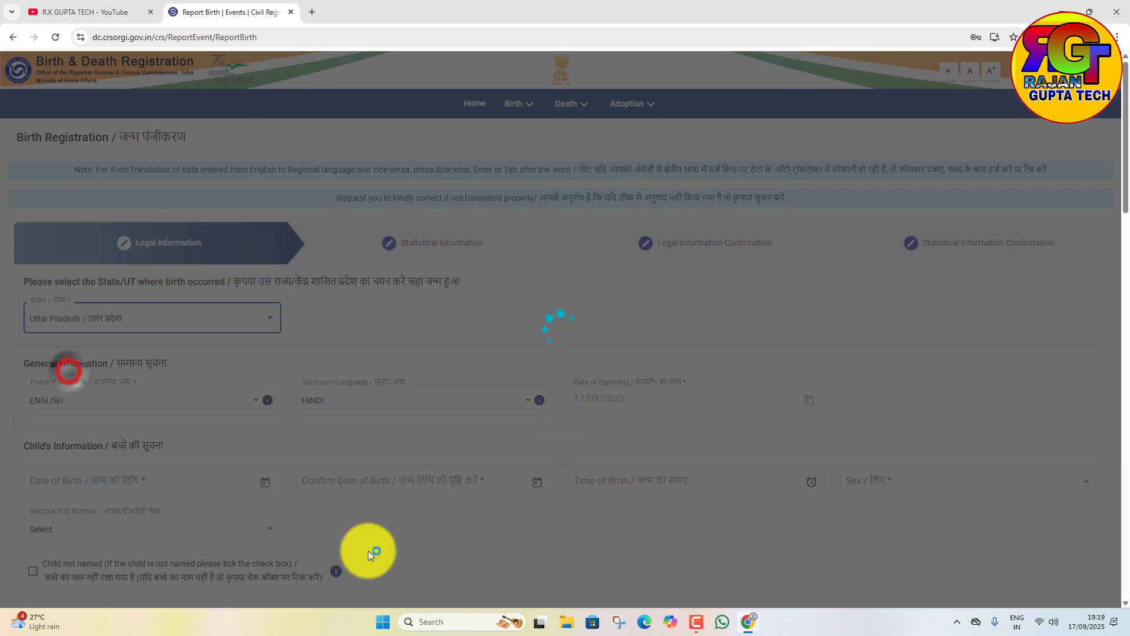
Choose the child's date of birth in Child's Information and dismiss the requisite documents reminder
{"action": "scroll", "coordinate": [186, 351], "scroll_direction": "down", "scroll_amount": 2}
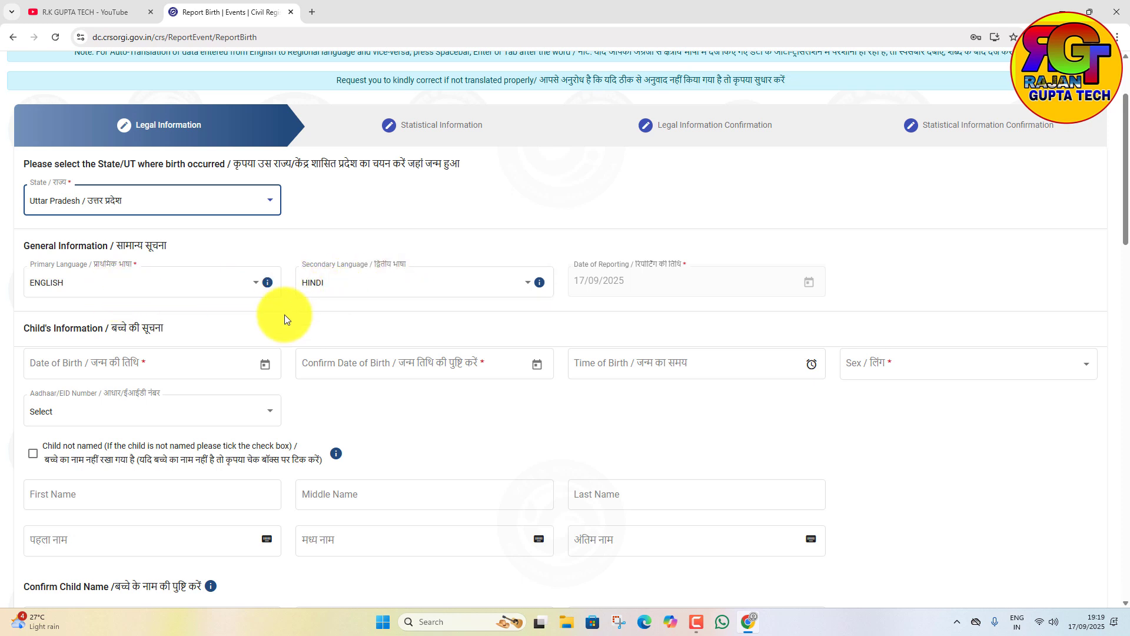
{"action": "scroll", "coordinate": [285, 318], "scroll_direction": "down", "scroll_amount": 2}
{"action": "left_click", "coordinate": [45, 245]}
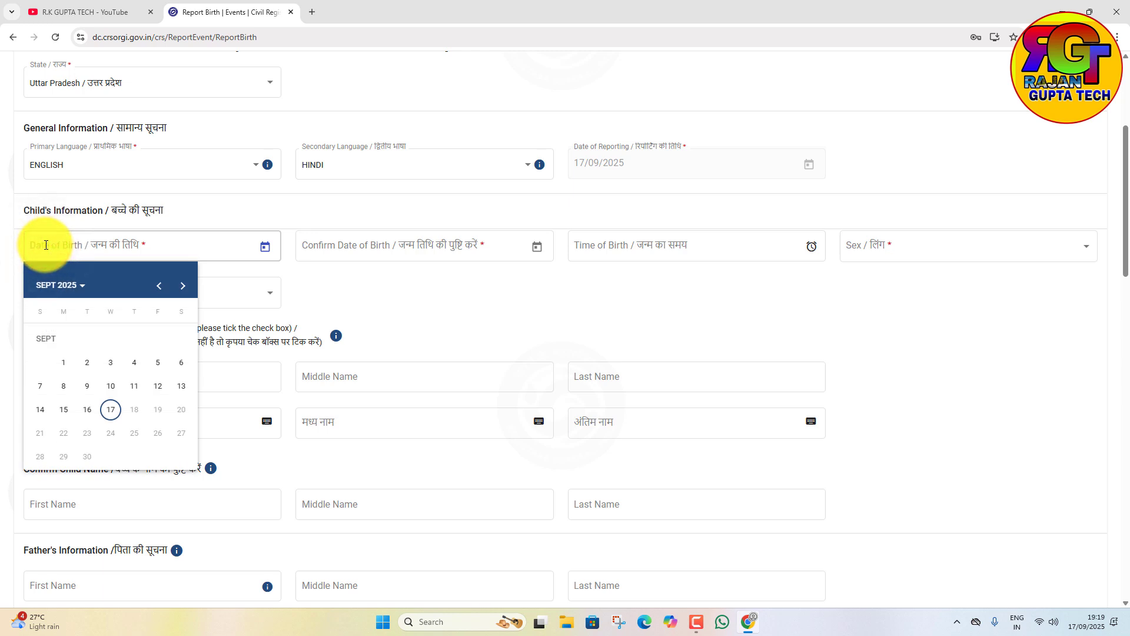
{"action": "left_click", "coordinate": [45, 244]}
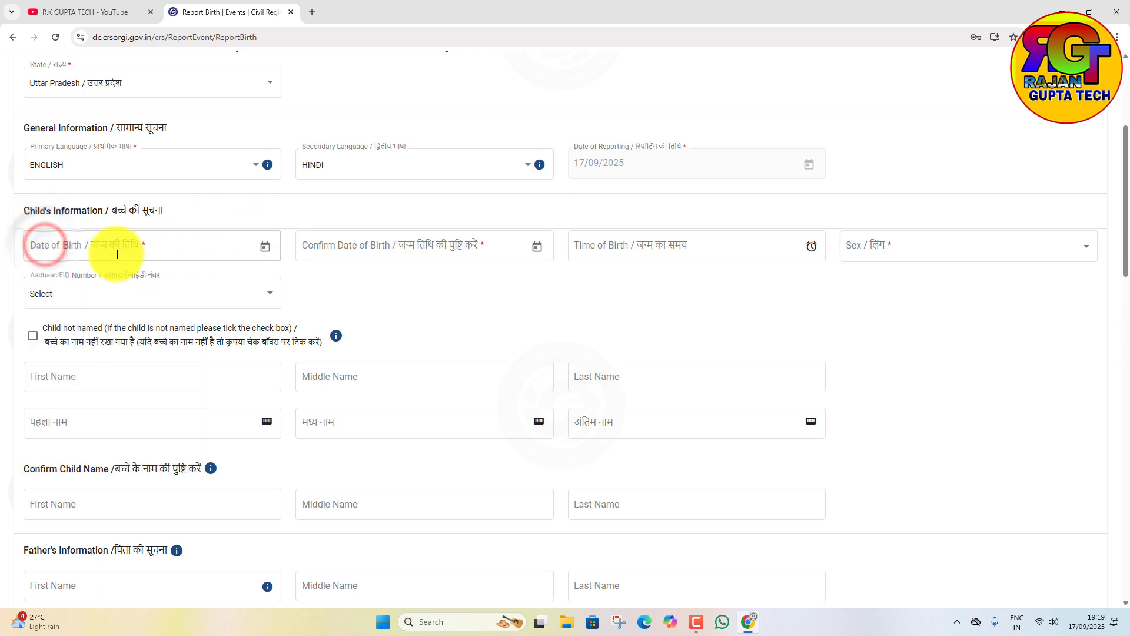
{"action": "left_click", "coordinate": [271, 259]}
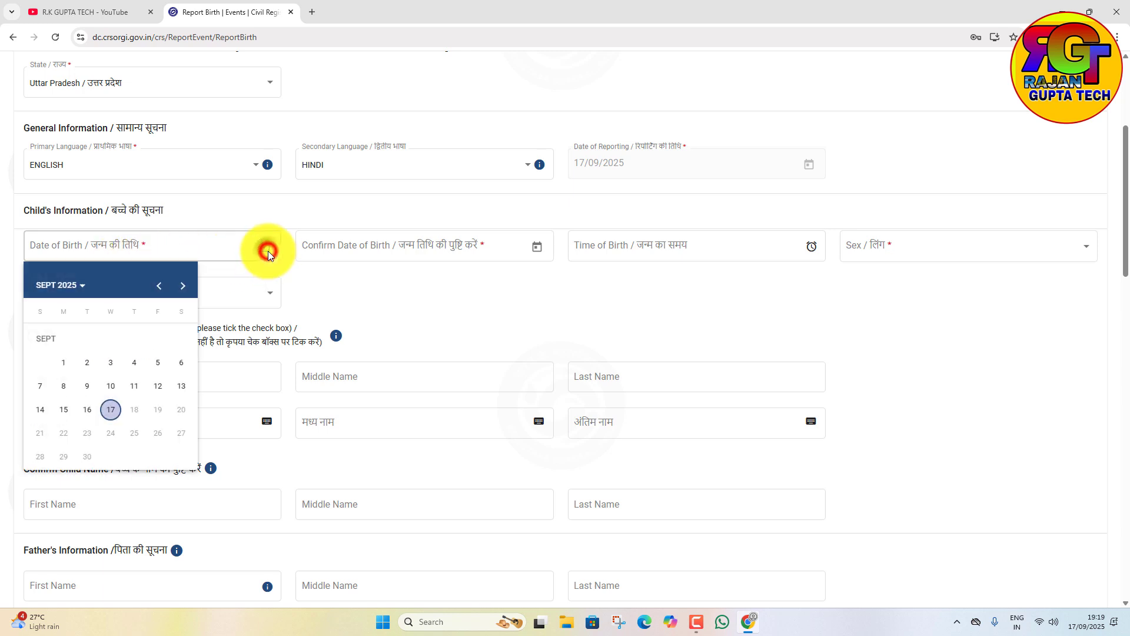
{"action": "left_click", "coordinate": [81, 287]}
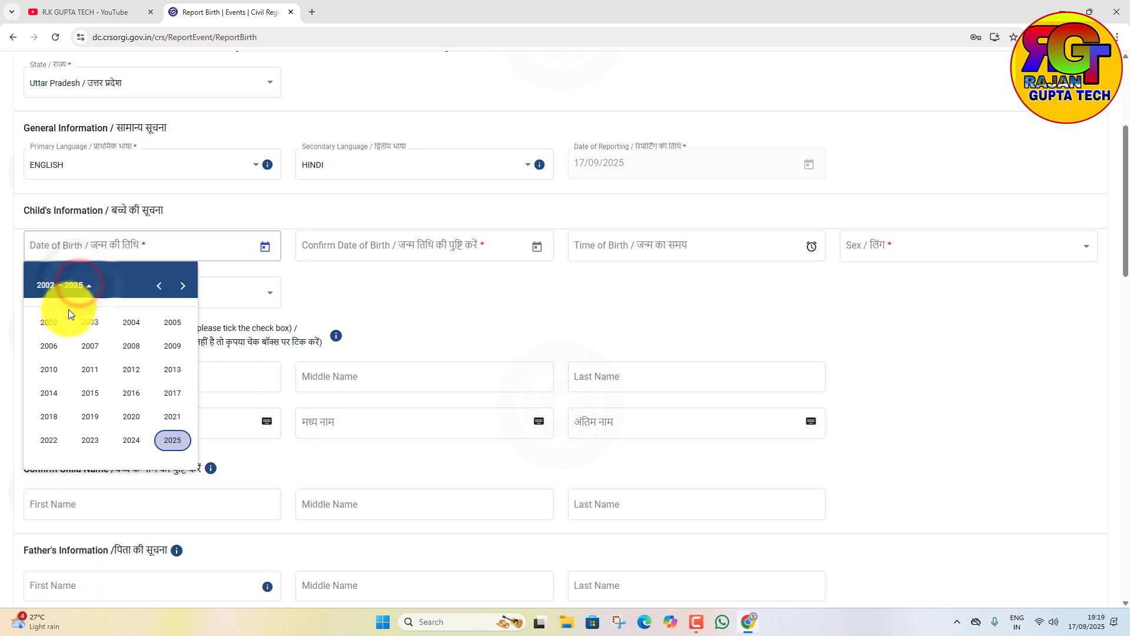
{"action": "left_click", "coordinate": [51, 324]}
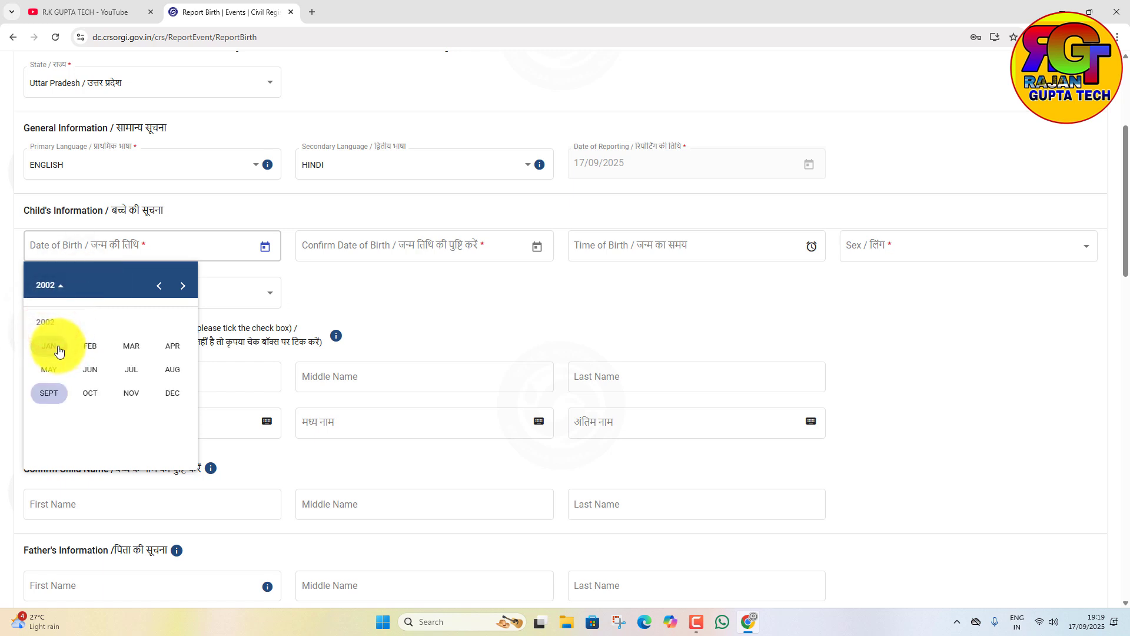
{"action": "left_click", "coordinate": [52, 346]}
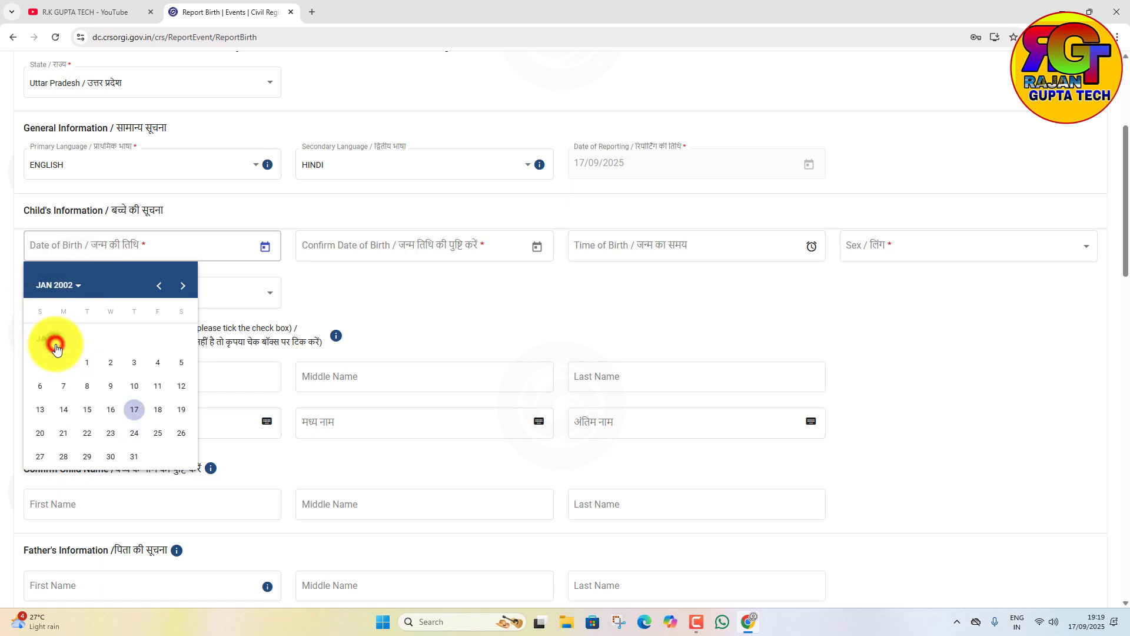
{"action": "left_click", "coordinate": [85, 362]}
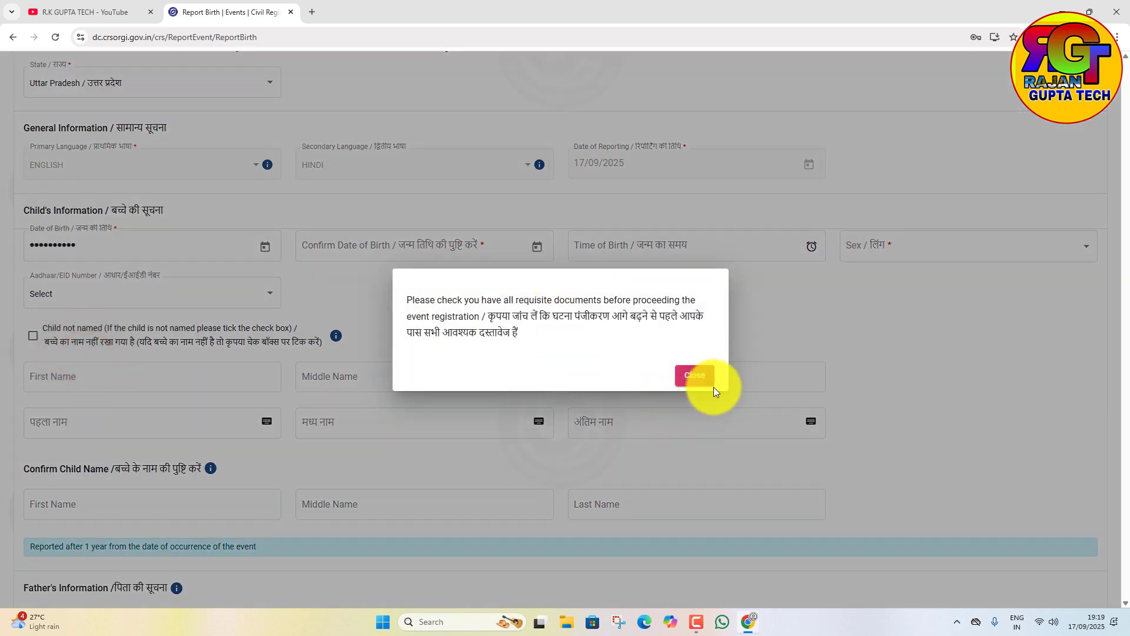
{"action": "left_click", "coordinate": [698, 379]}
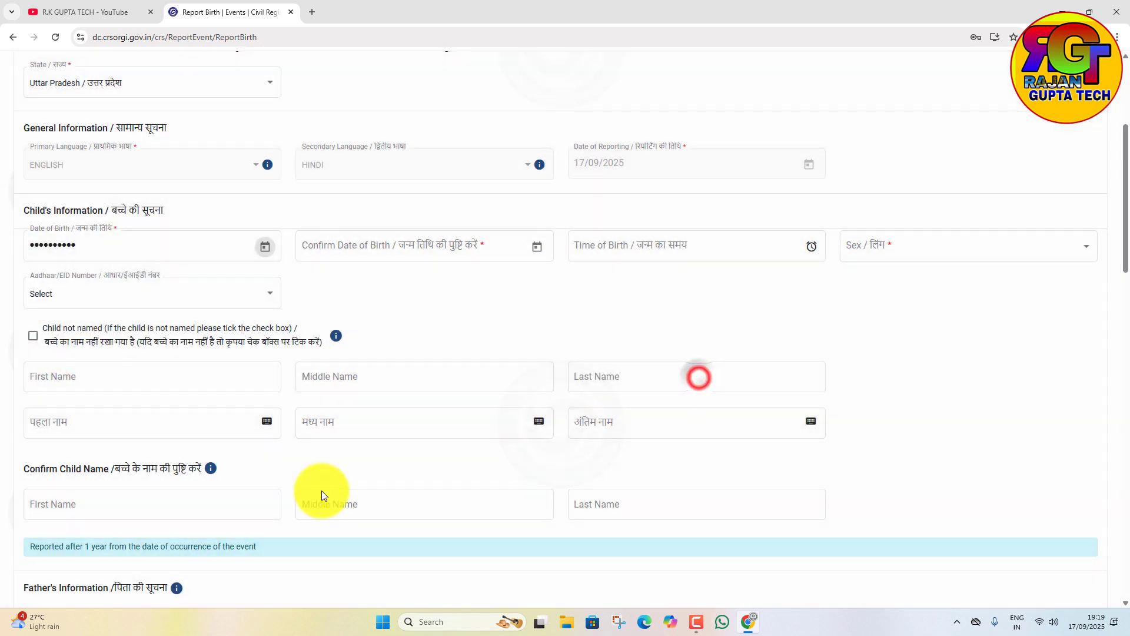
Choose the same date in the child's Confirm Date of Birth field
{"action": "left_click", "coordinate": [539, 249]}
{"action": "left_click", "coordinate": [346, 286]}
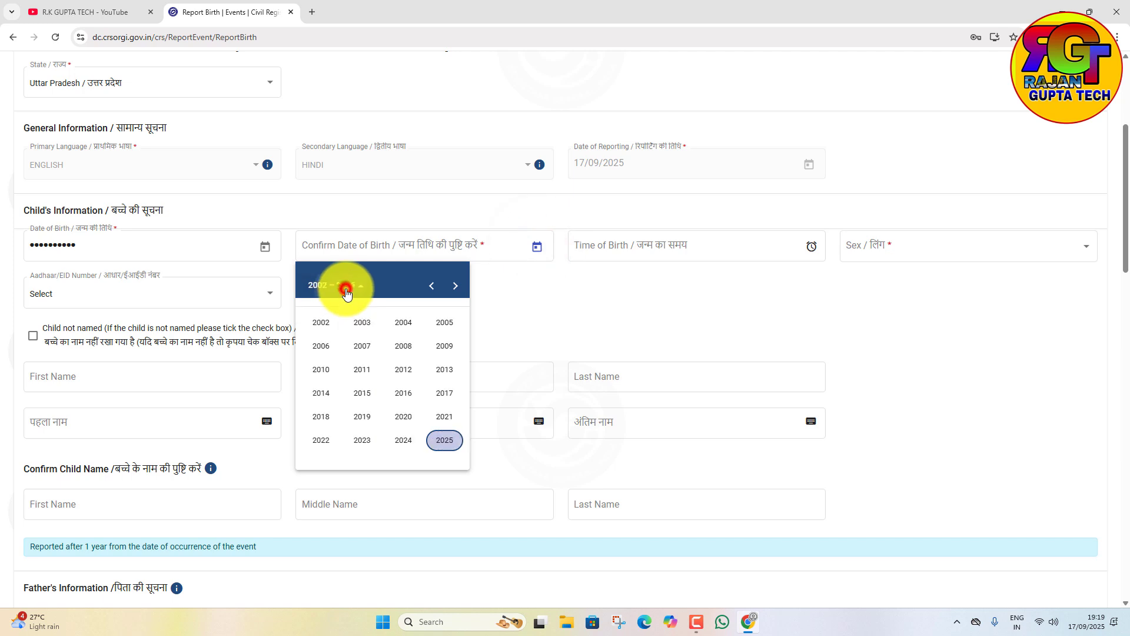
{"action": "left_click", "coordinate": [328, 327]}
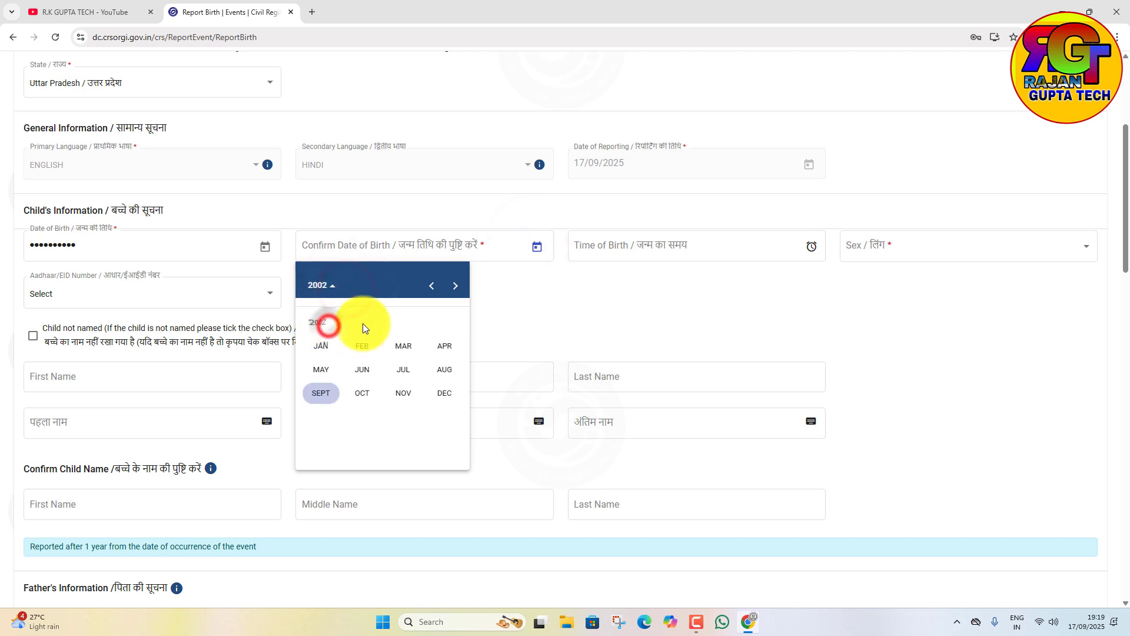
{"action": "left_click", "coordinate": [315, 349]}
{"action": "left_click", "coordinate": [358, 361]}
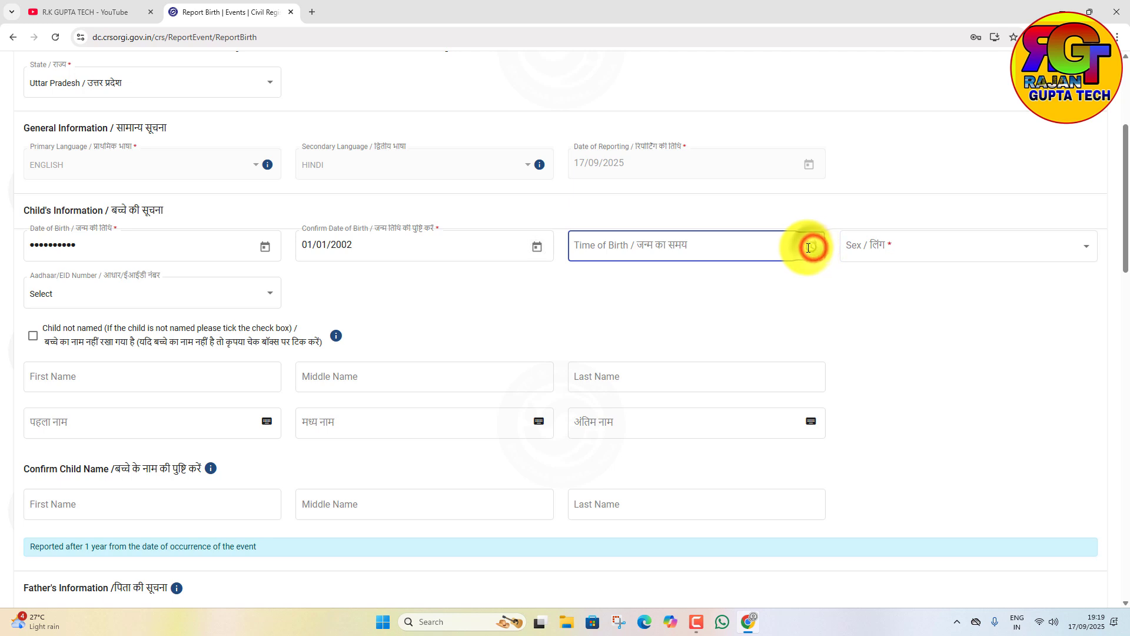
Leave the time of birth empty and set the child's sex to Male
{"action": "left_click", "coordinate": [897, 254]}
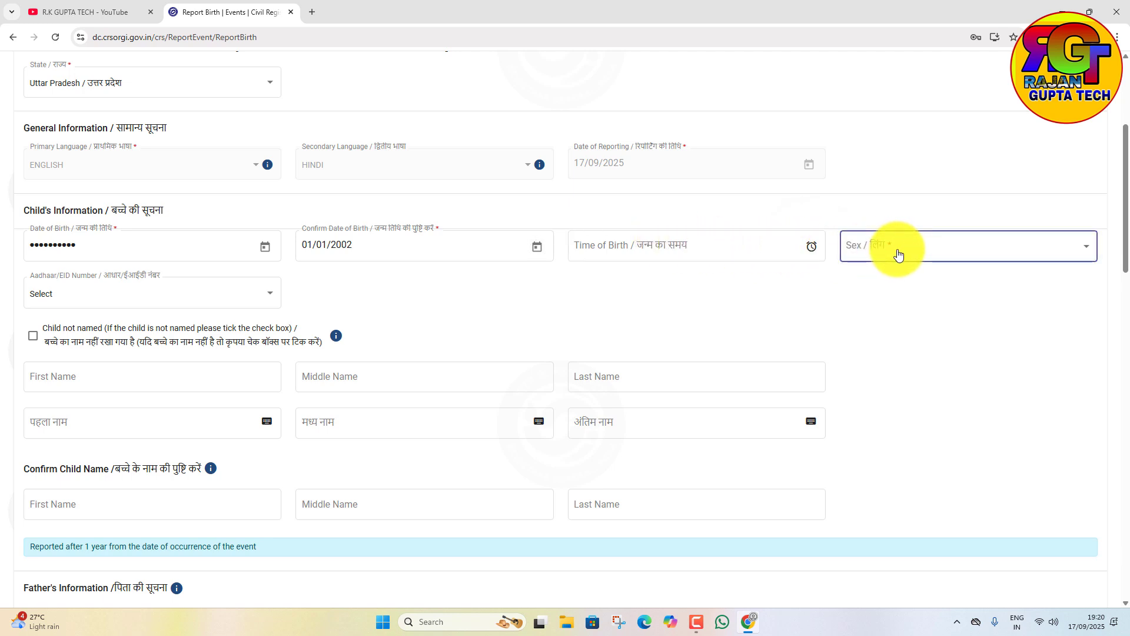
{"action": "left_click", "coordinate": [897, 253]}
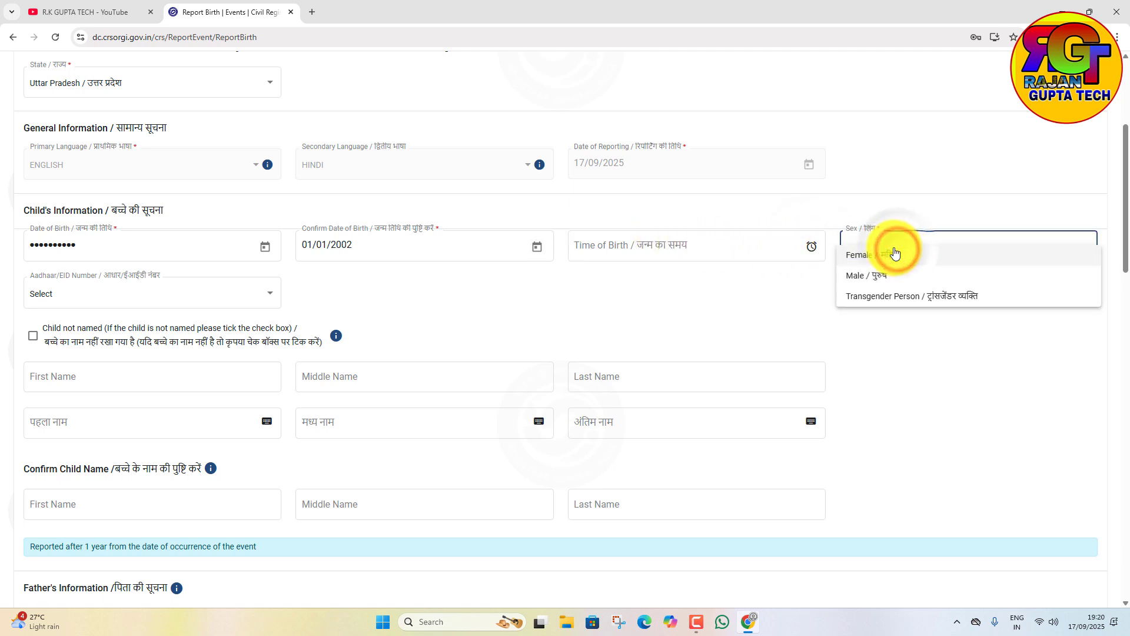
{"action": "left_click", "coordinate": [879, 278]}
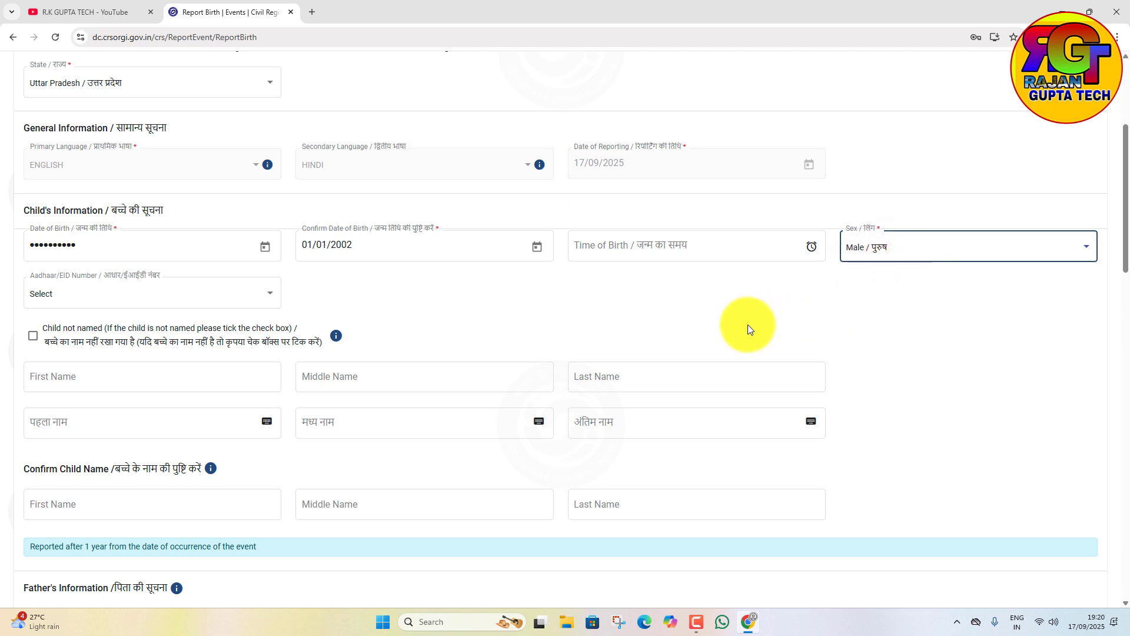
{"action": "left_click", "coordinate": [93, 311]}
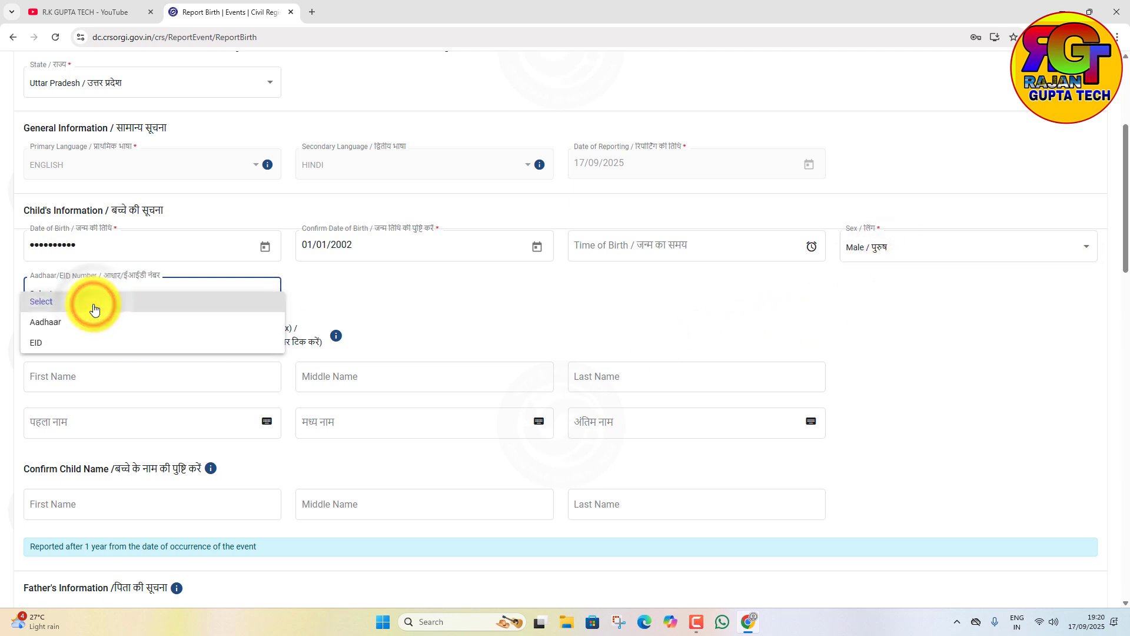
{"action": "left_click", "coordinate": [88, 326]}
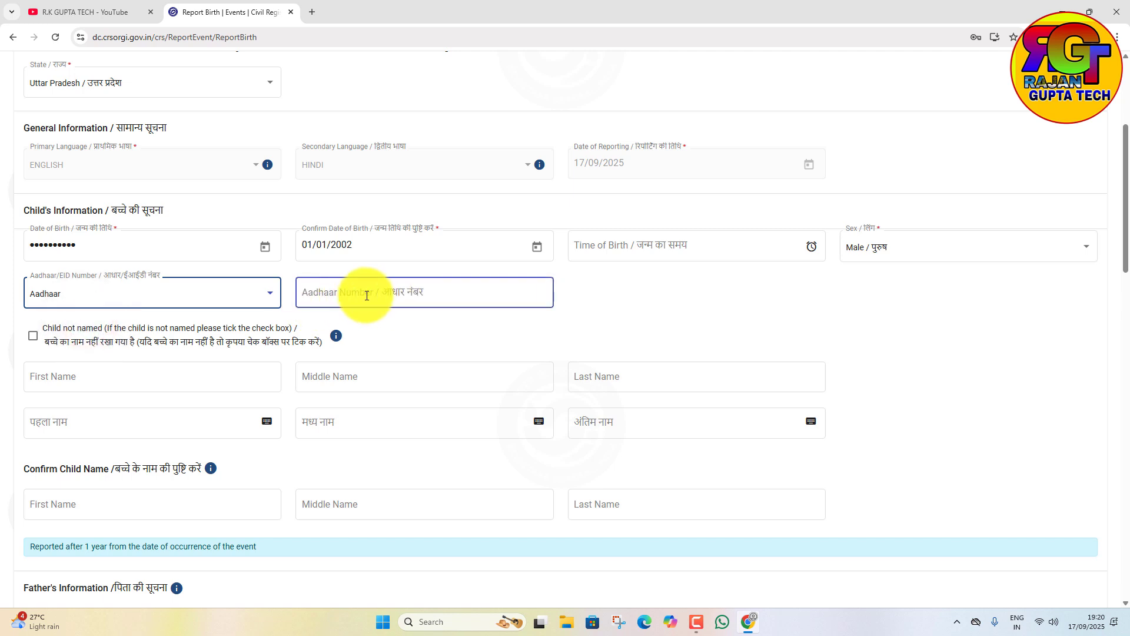
{"action": "left_click", "coordinate": [180, 297]}
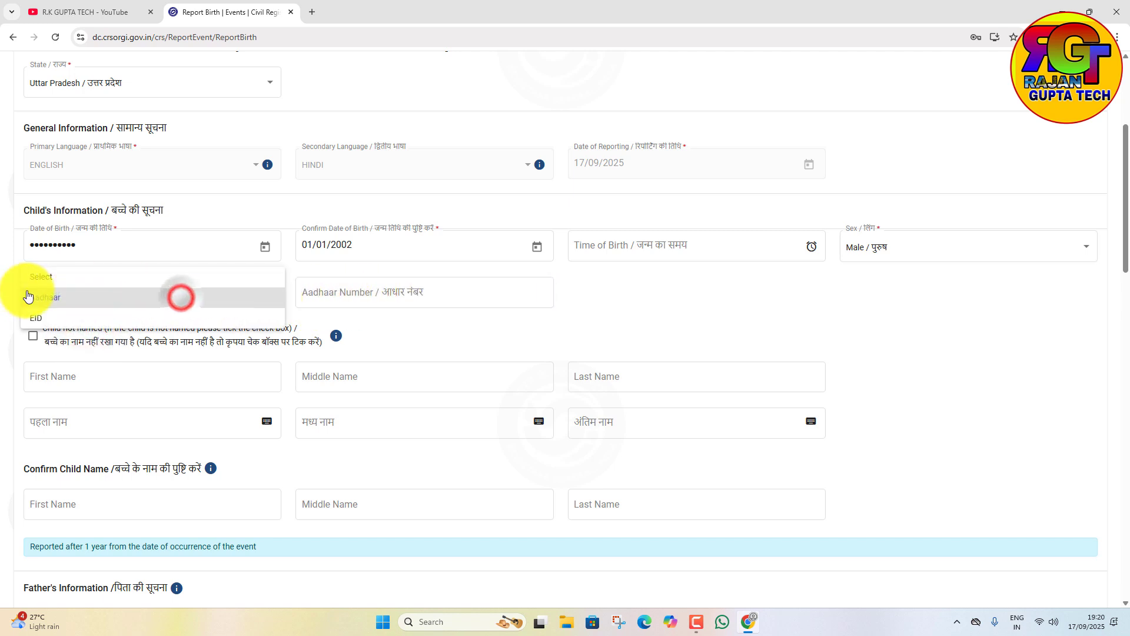
{"action": "left_click", "coordinate": [53, 279]}
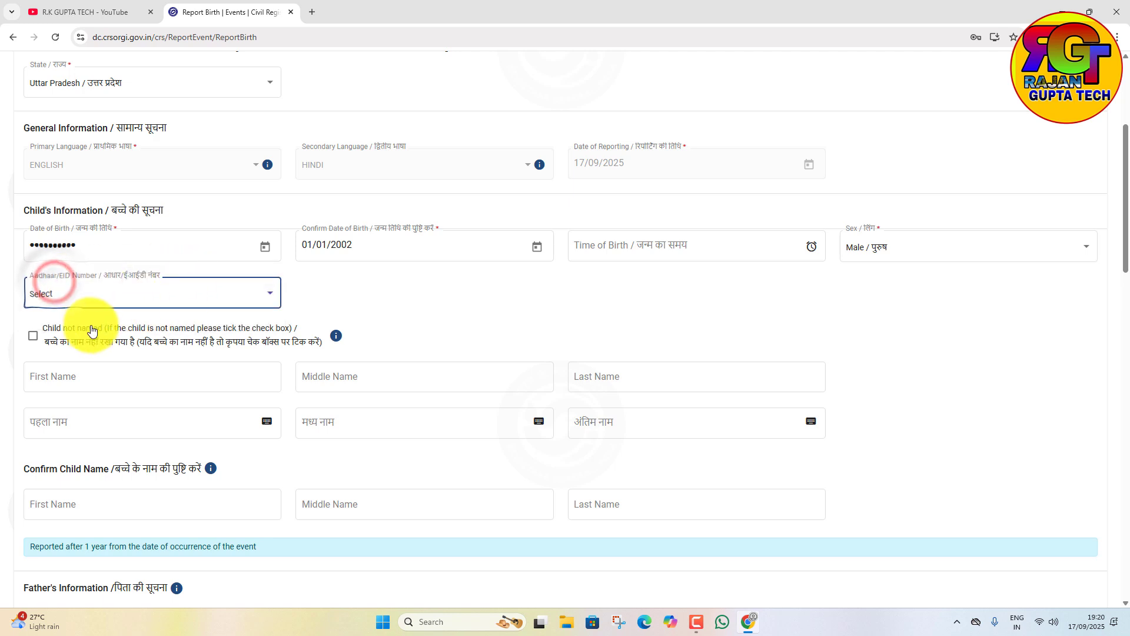
Enter the child's first name in English and check its Hindi version, closing the on-screen Hindi keyboard
{"action": "scroll", "coordinate": [88, 329], "scroll_direction": "down", "scroll_amount": 2}
{"action": "left_click", "coordinate": [83, 261]}
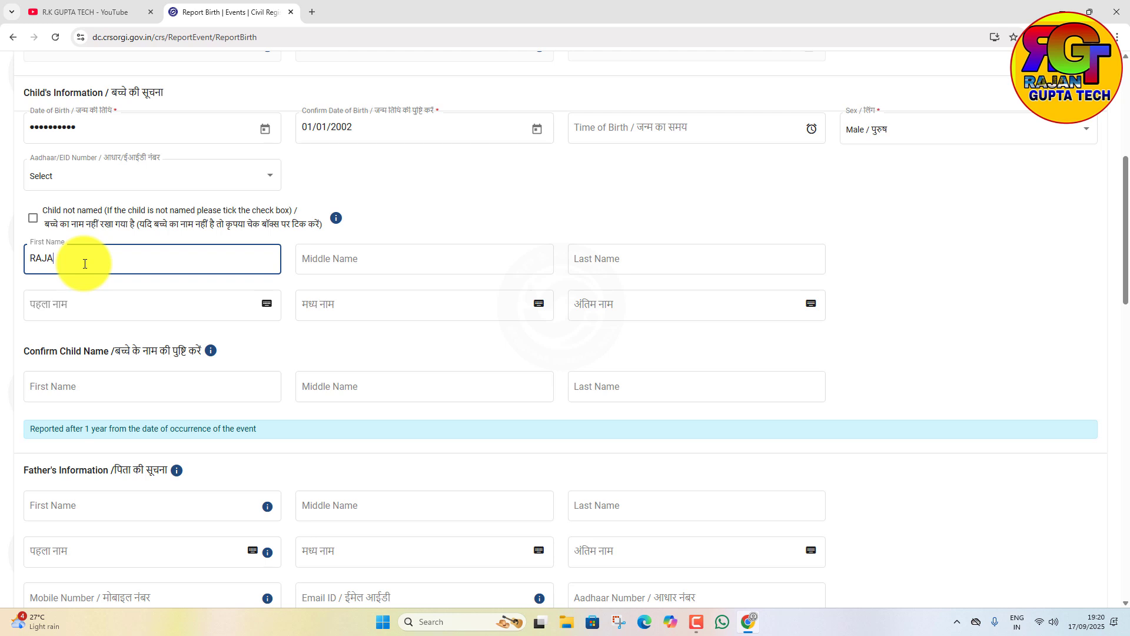
{"action": "left_click", "coordinate": [330, 343]}
{"action": "left_click", "coordinate": [27, 303]}
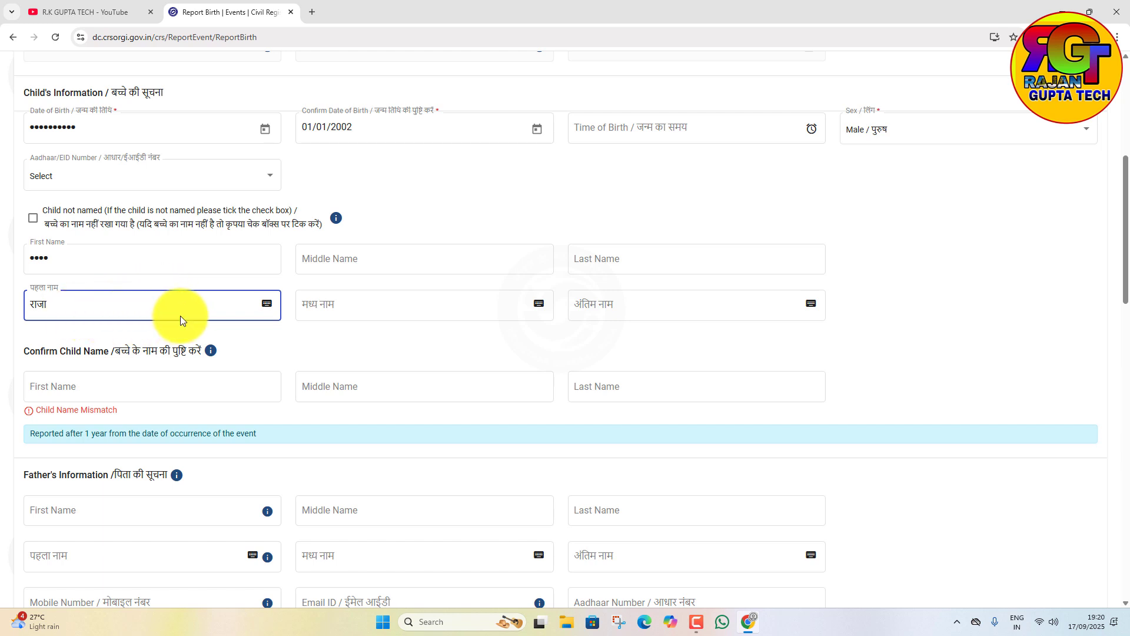
{"action": "left_click", "coordinate": [266, 303]}
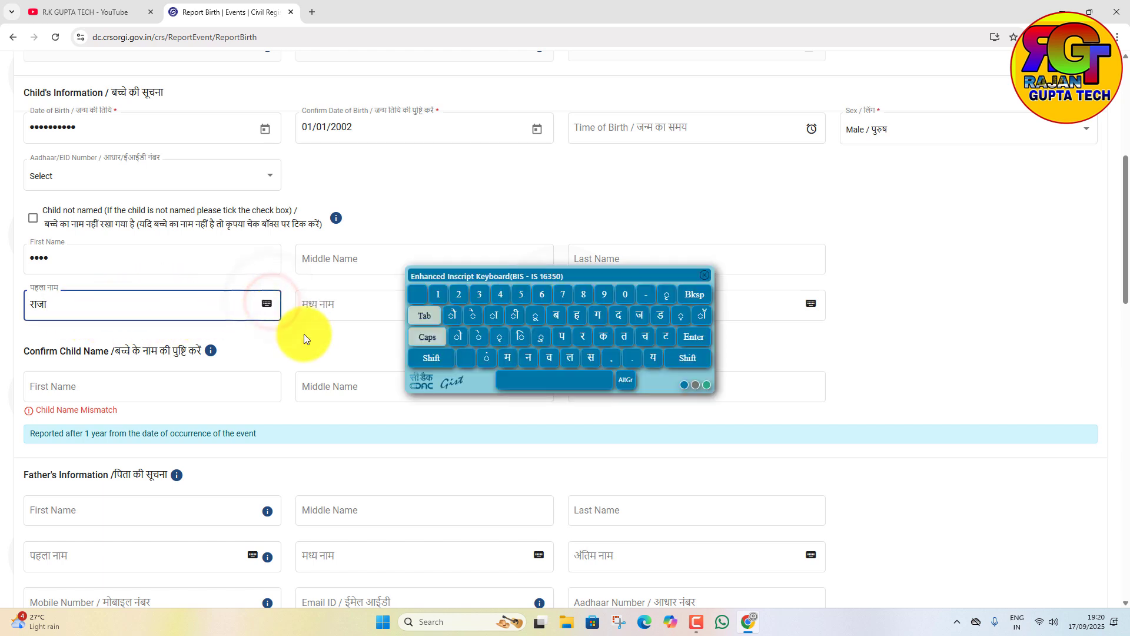
{"action": "left_click", "coordinate": [698, 277]}
Re-enter the child's first name under Confirm Child Name
{"action": "scroll", "coordinate": [71, 418], "scroll_direction": "down", "scroll_amount": 2}
{"action": "left_click", "coordinate": [72, 278]}
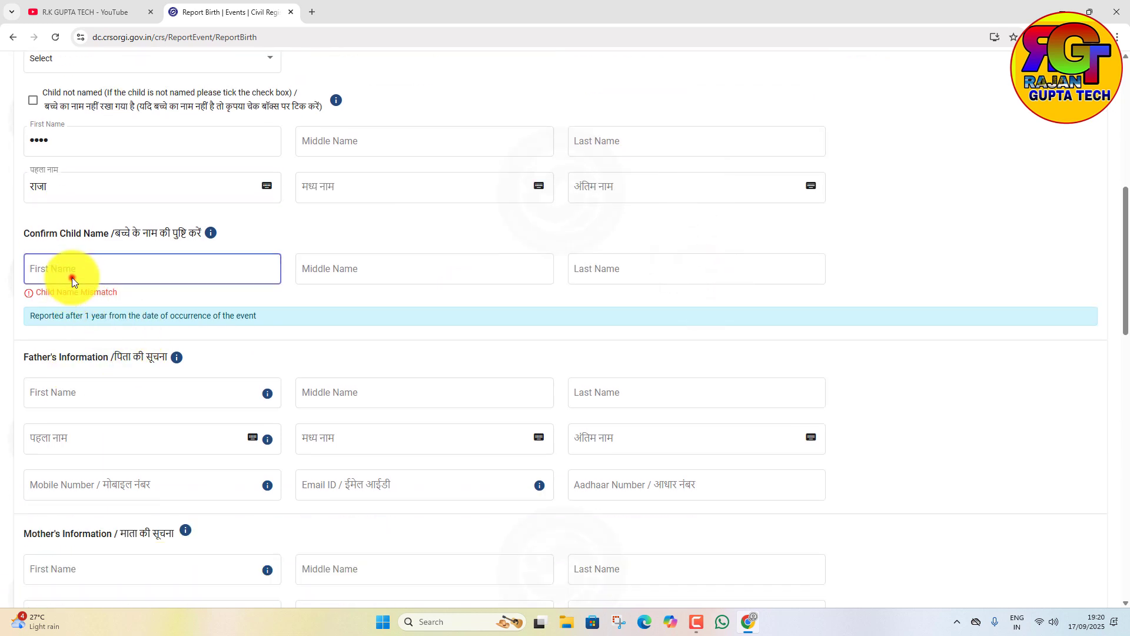
{"action": "type", "text": "RAJA"}
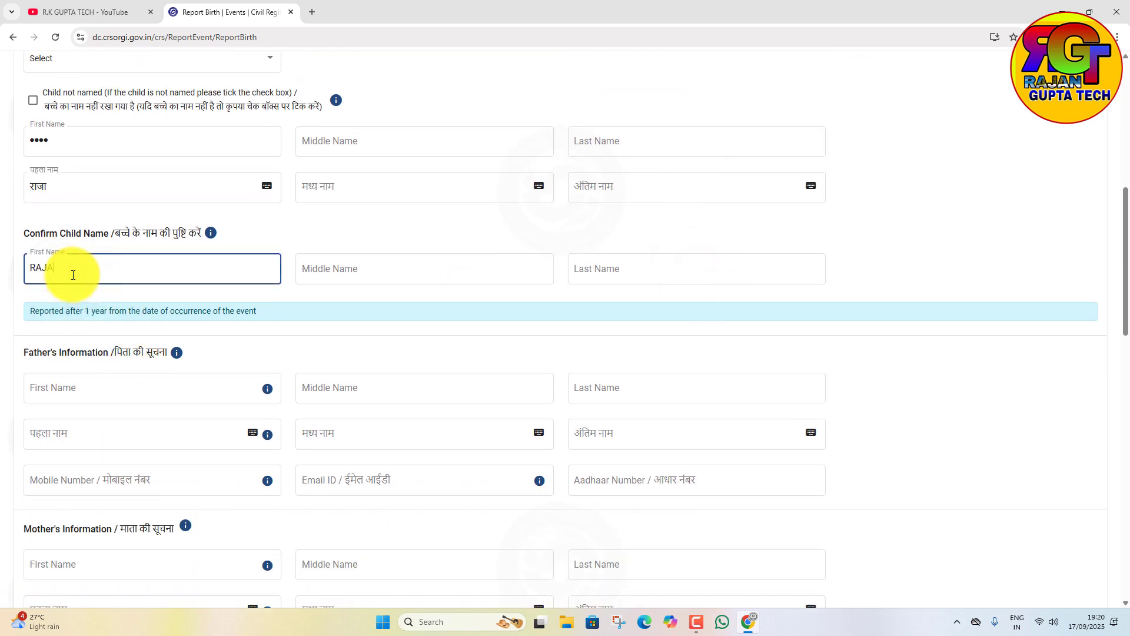
{"action": "left_click", "coordinate": [317, 341]}
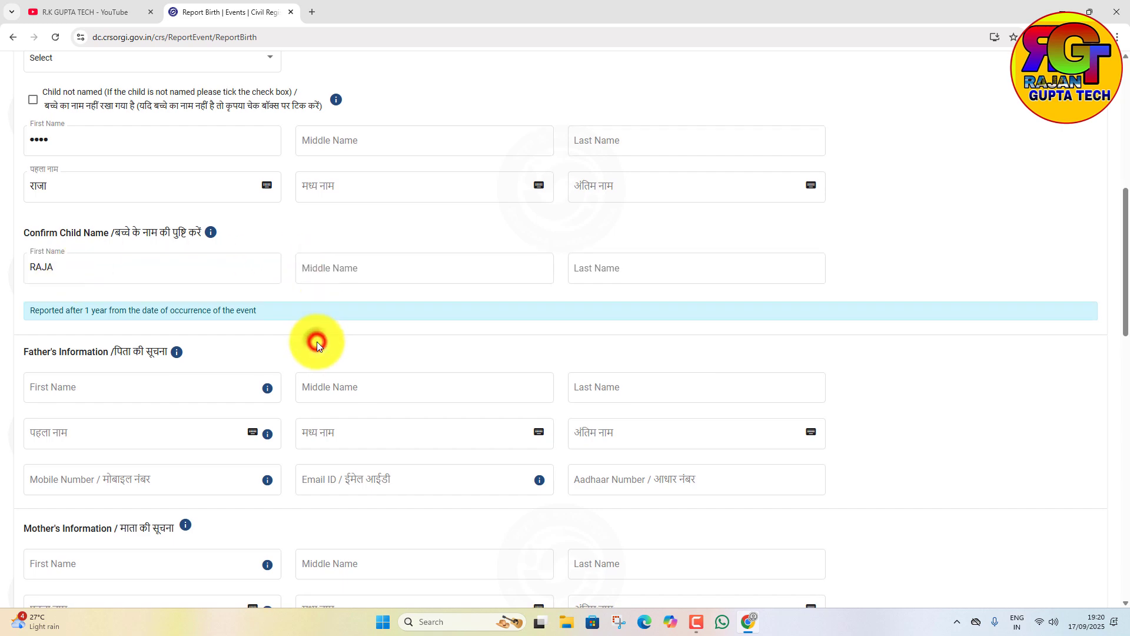
Enter the father's first name in Father's Information, leaving his mobile number, email and Aadhaar number empty
{"action": "scroll", "coordinate": [317, 341], "scroll_direction": "down", "scroll_amount": 3}
{"action": "left_click", "coordinate": [66, 218]}
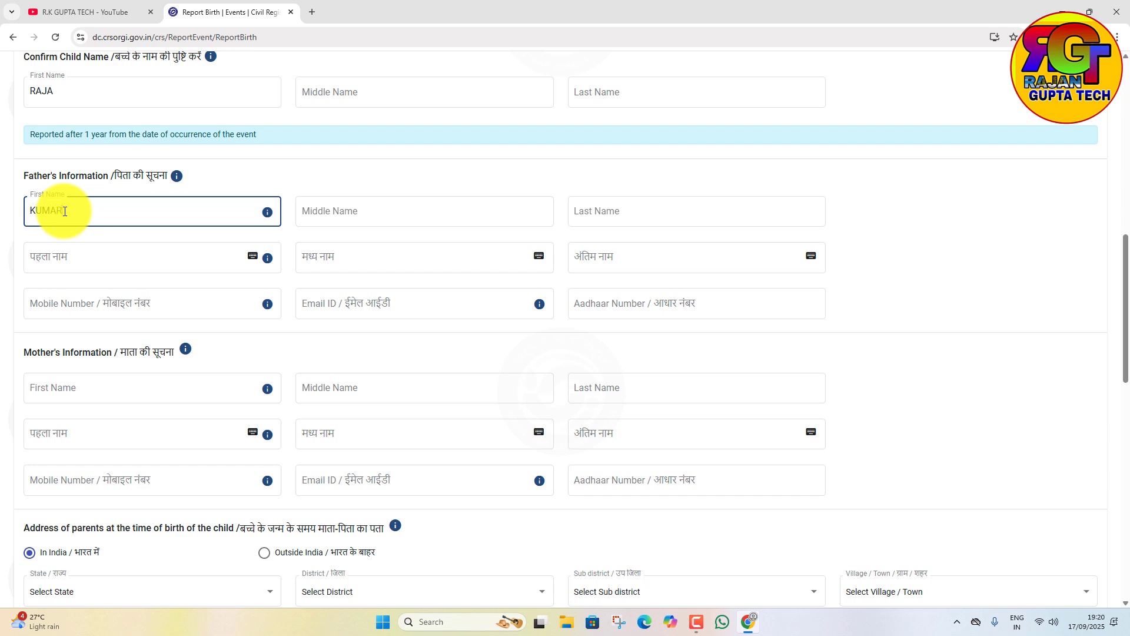
{"action": "type", "text": "KUMAR"}
{"action": "left_click", "coordinate": [213, 329]}
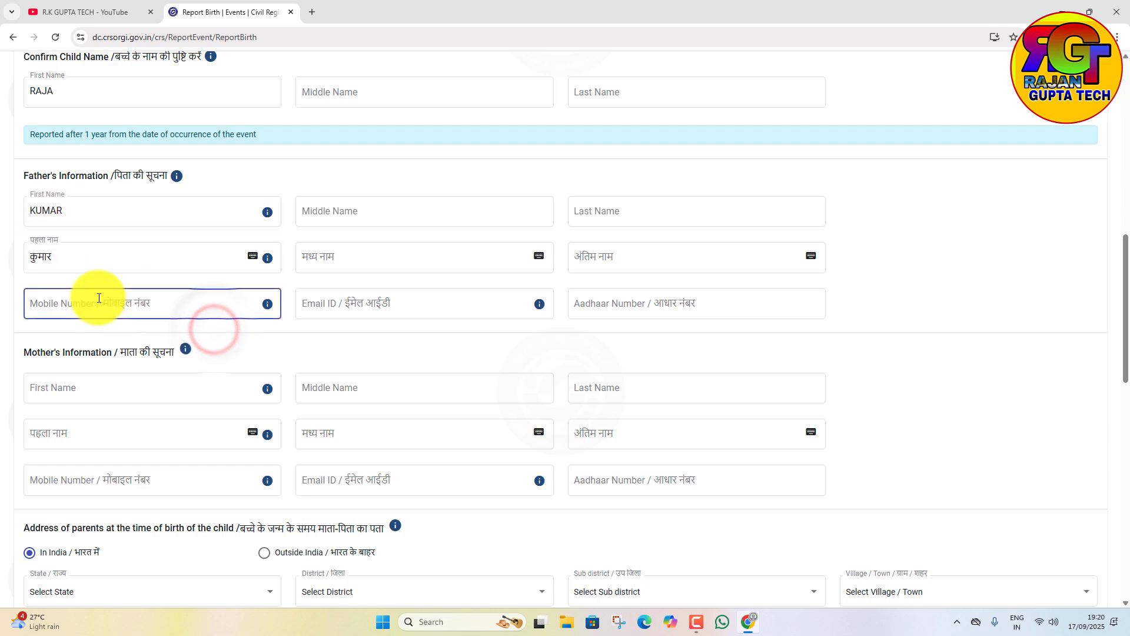
{"action": "left_click", "coordinate": [45, 182]}
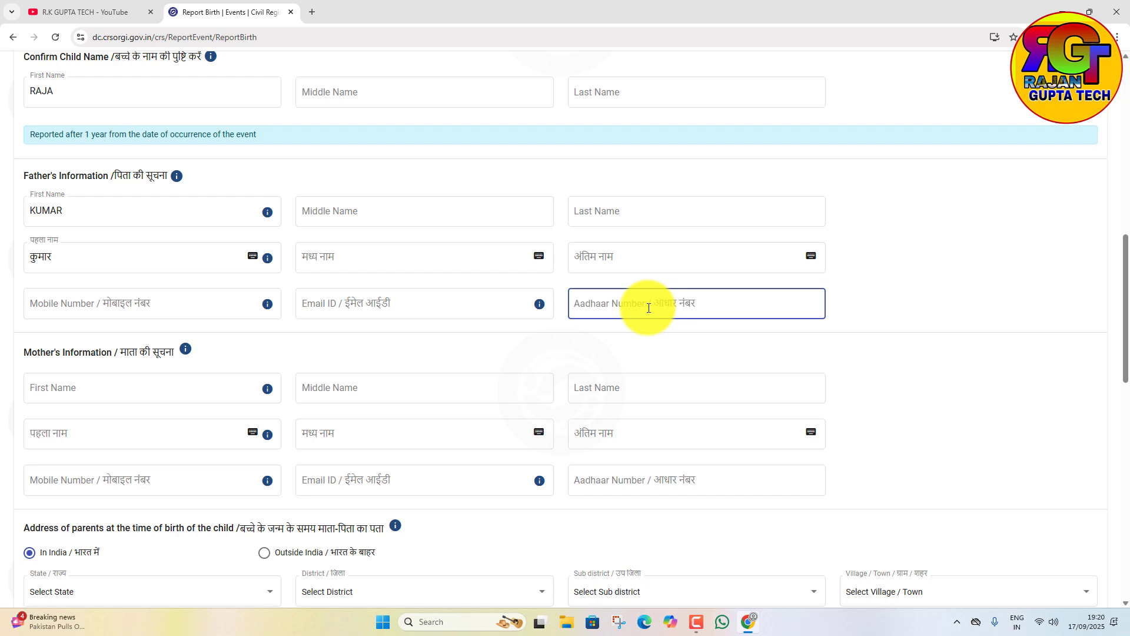
Enter the placeholder MATA KA NAAM as the mother's first name, leaving her Aadhaar number empty
{"action": "scroll", "coordinate": [492, 373], "scroll_direction": "down", "scroll_amount": 2}
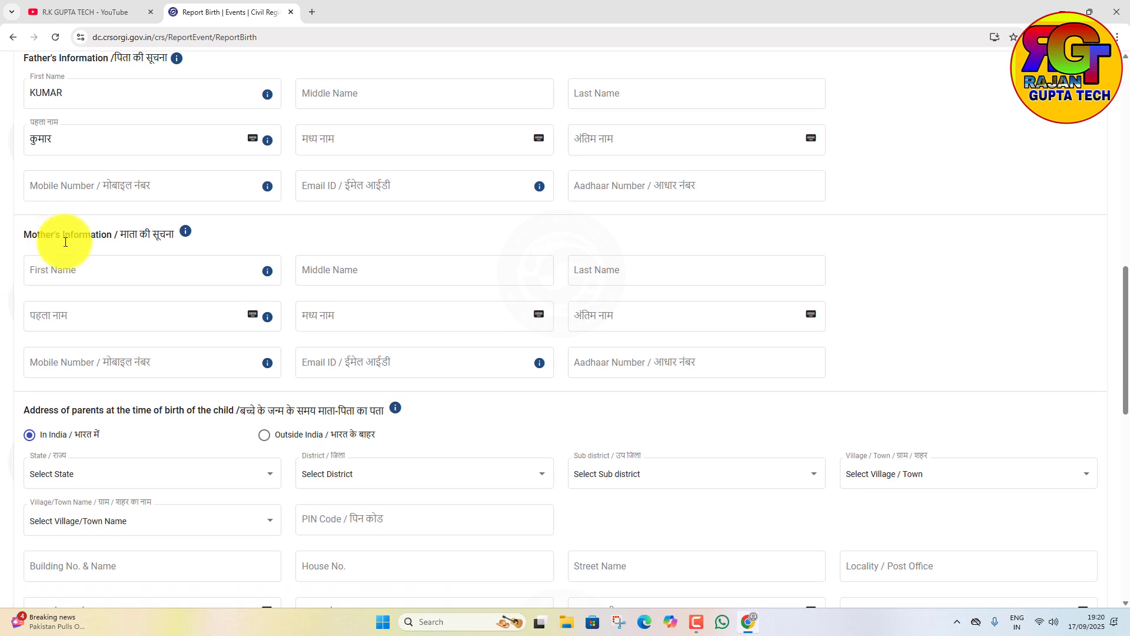
{"action": "left_click", "coordinate": [52, 264]}
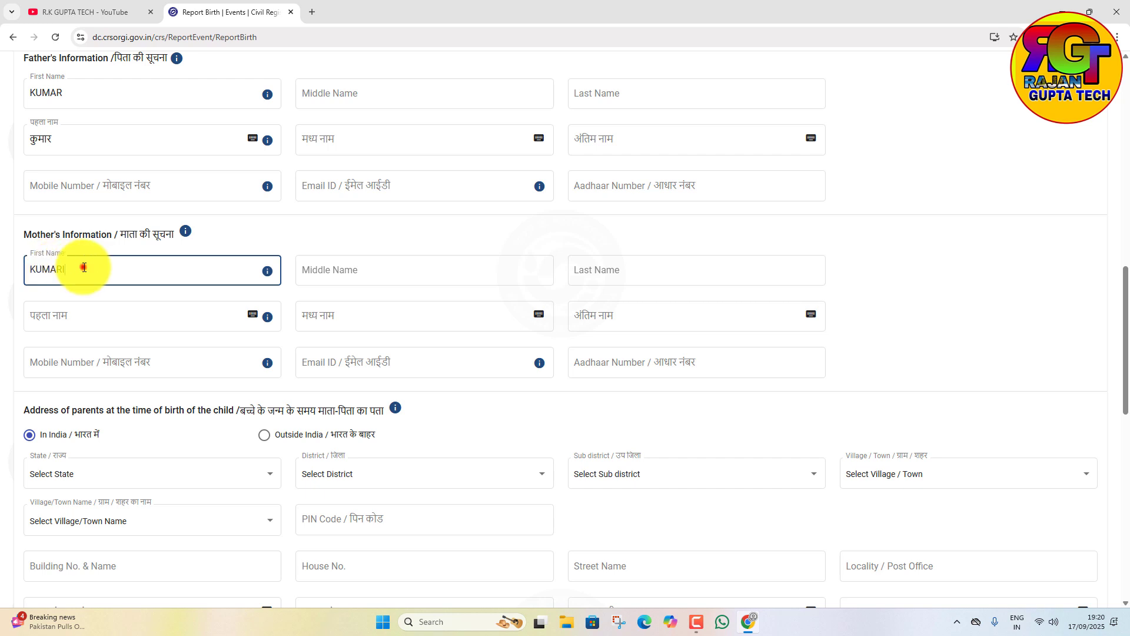
{"action": "double_click", "coordinate": [81, 266]}
{"action": "type", "text": "MATA KA NAAM"}
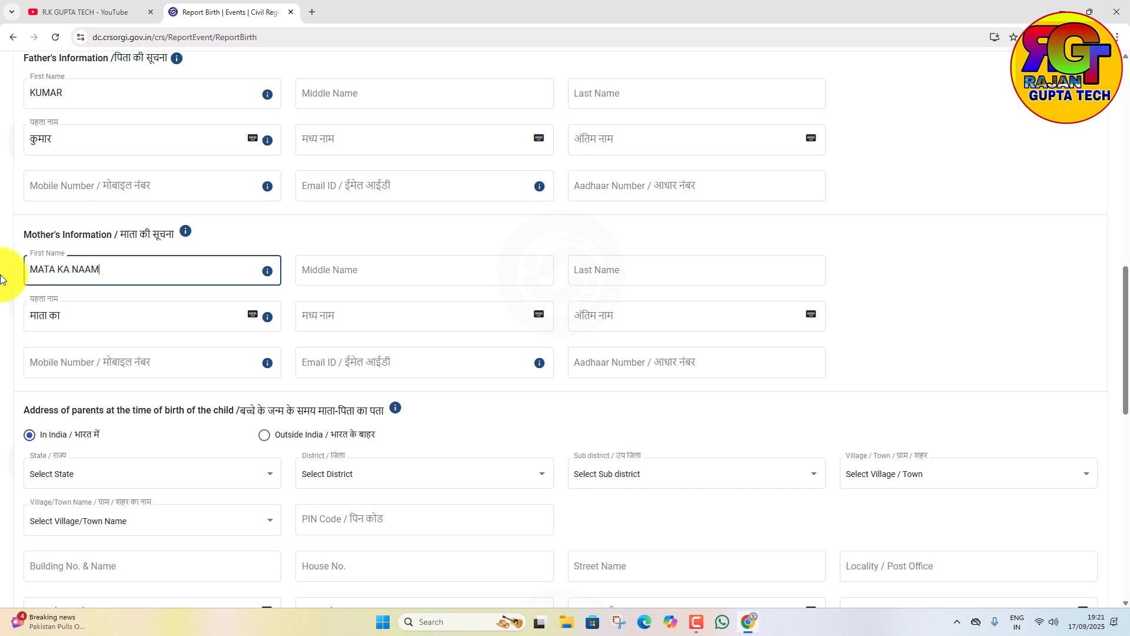
{"action": "left_click", "coordinate": [465, 384]}
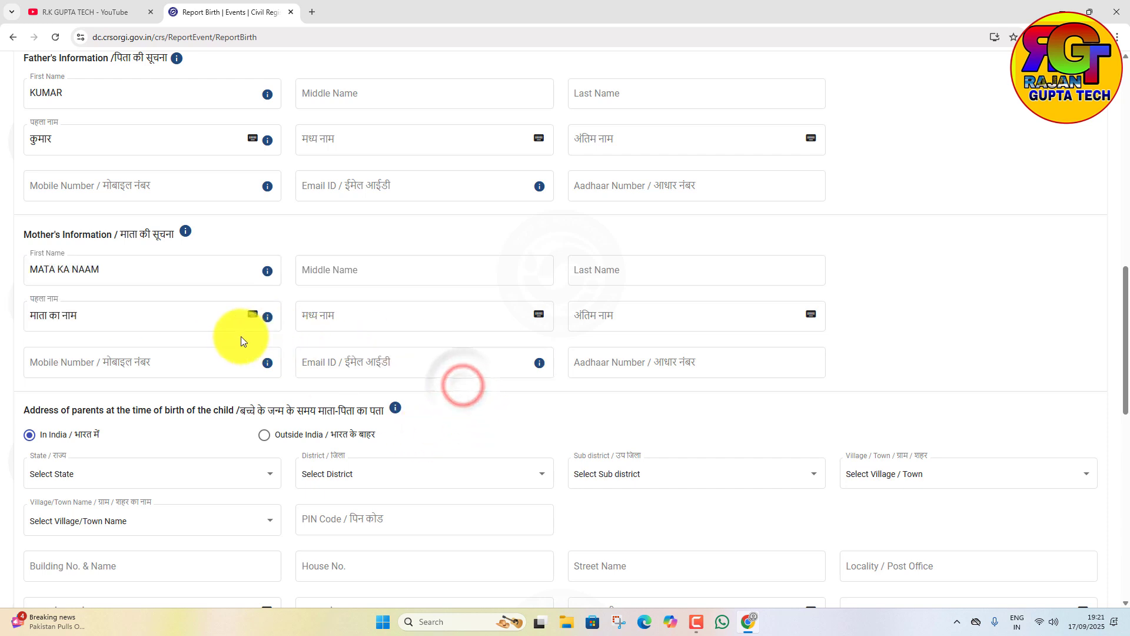
{"action": "left_click", "coordinate": [101, 317]}
{"action": "left_click", "coordinate": [728, 360]}
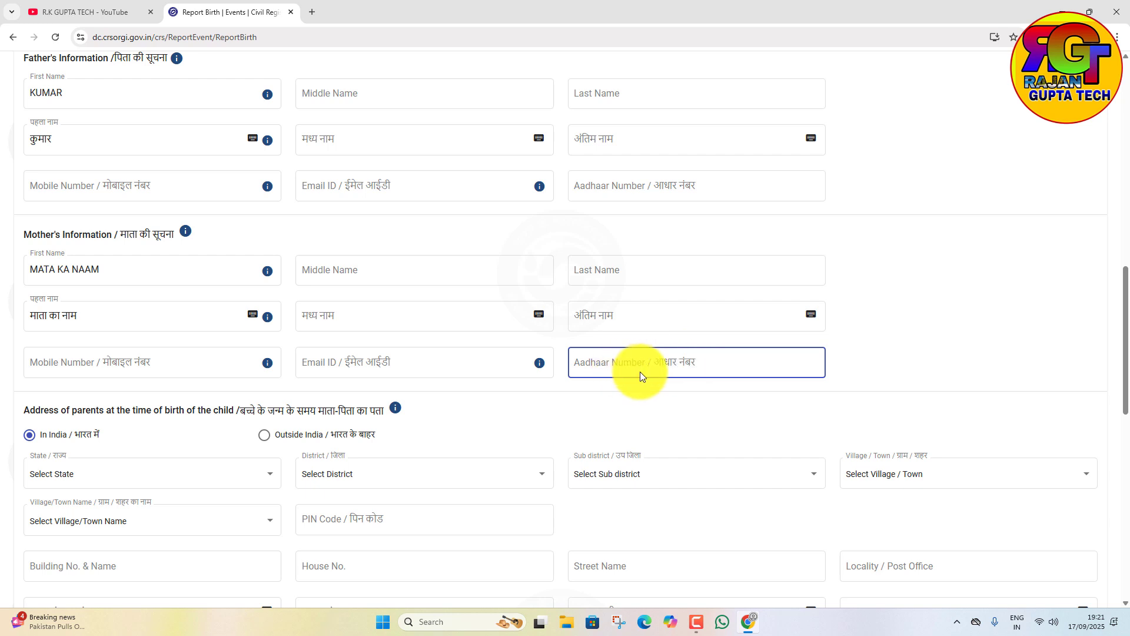
Set the state in the parents' address at the time of birth to Uttar Pradesh
{"action": "scroll", "coordinate": [641, 372], "scroll_direction": "down", "scroll_amount": 2}
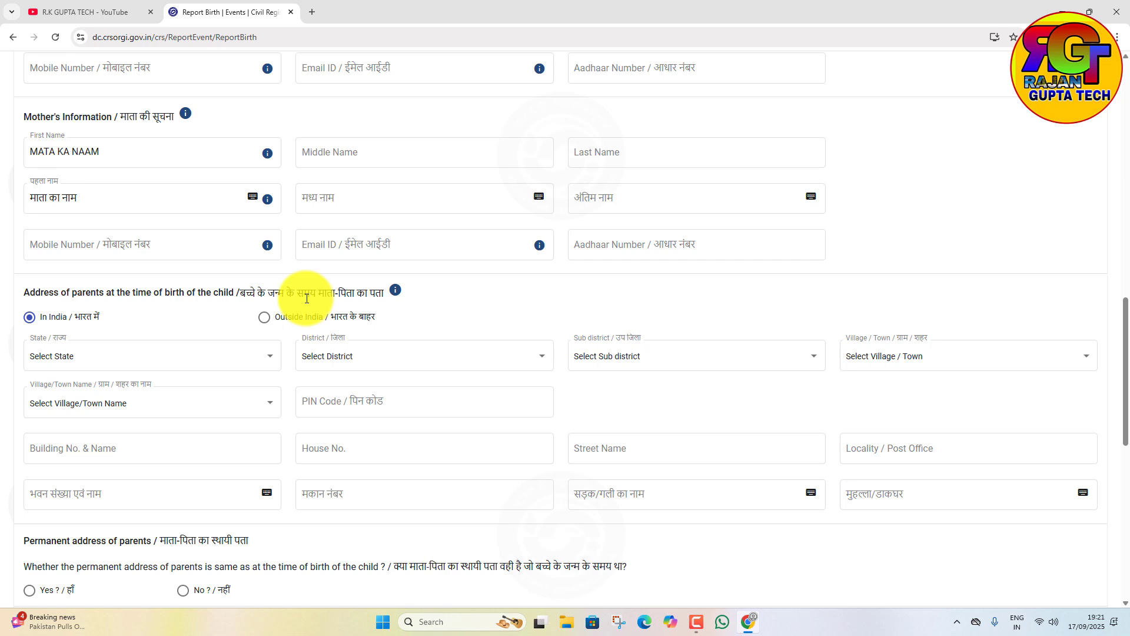
{"action": "left_click", "coordinate": [155, 361]}
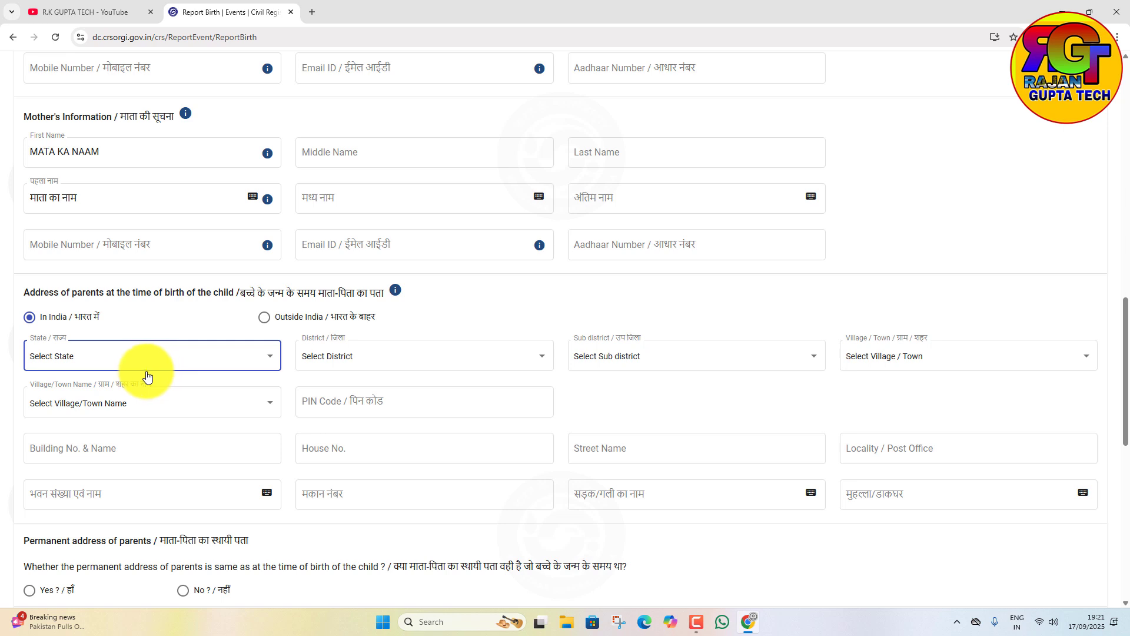
{"action": "left_click", "coordinate": [146, 363]}
{"action": "scroll", "coordinate": [132, 412], "scroll_direction": "down", "scroll_amount": 7}
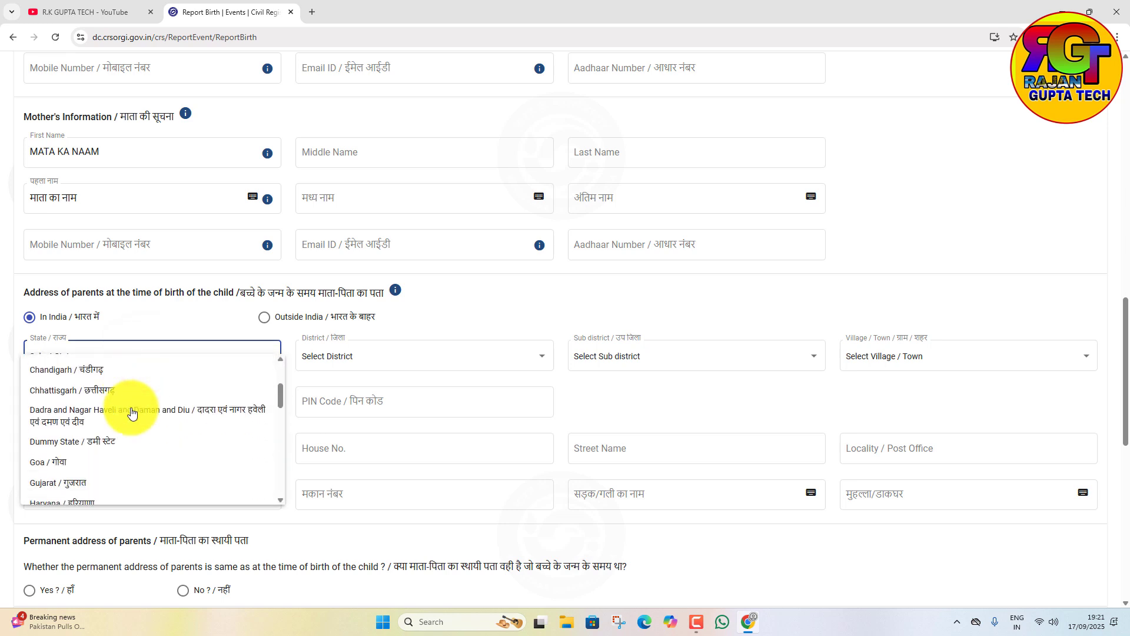
{"action": "scroll", "coordinate": [130, 415], "scroll_direction": "down", "scroll_amount": 5}
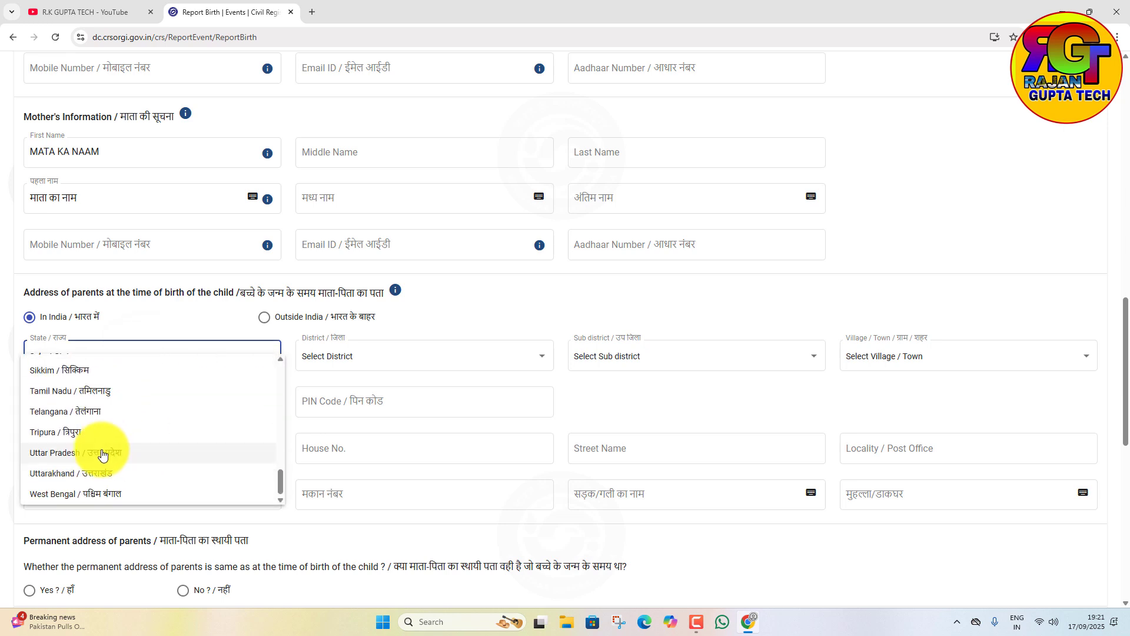
{"action": "left_click", "coordinate": [102, 343]}
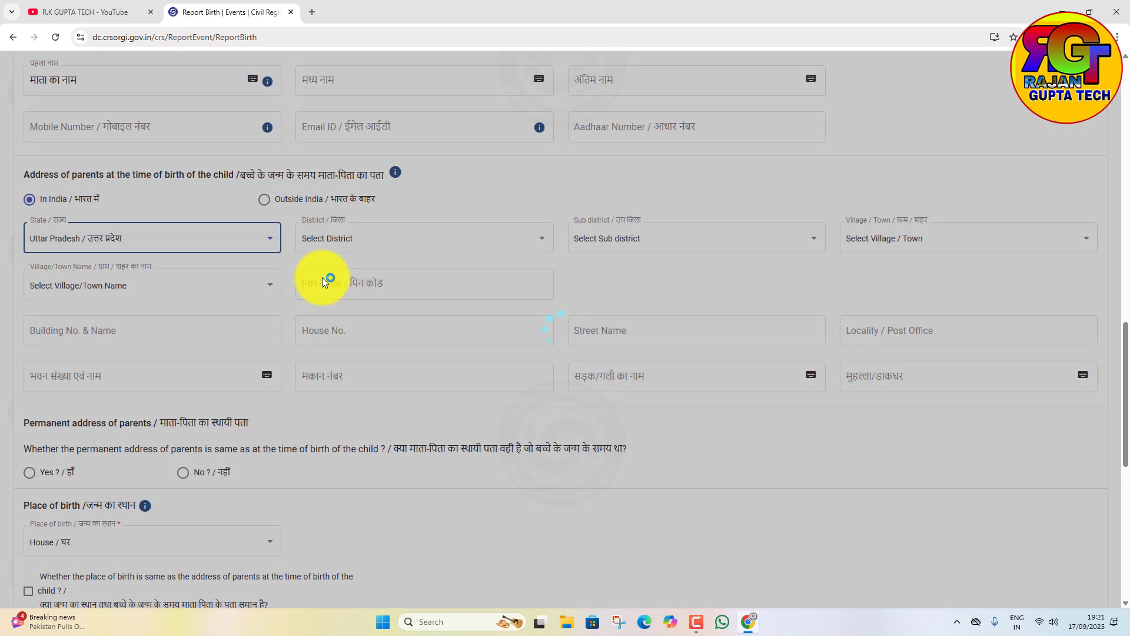
Set the district to Agra and the sub-district to Bah in the parents' address at the time of birth
{"action": "left_click", "coordinate": [322, 277]}
{"action": "left_click", "coordinate": [341, 242]}
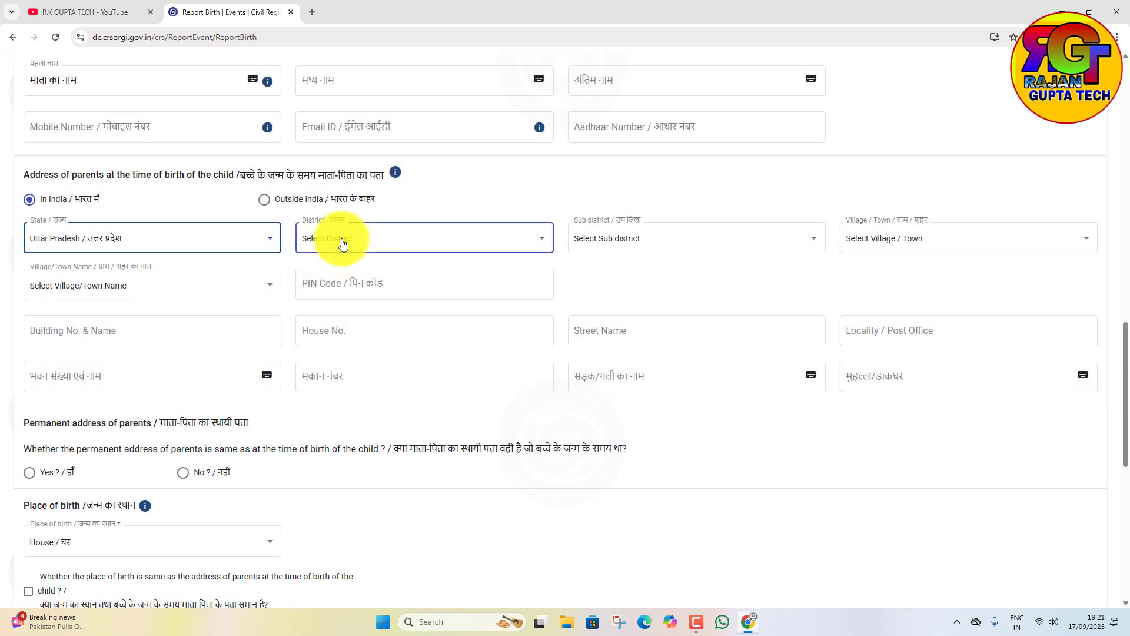
{"action": "left_click", "coordinate": [352, 199]}
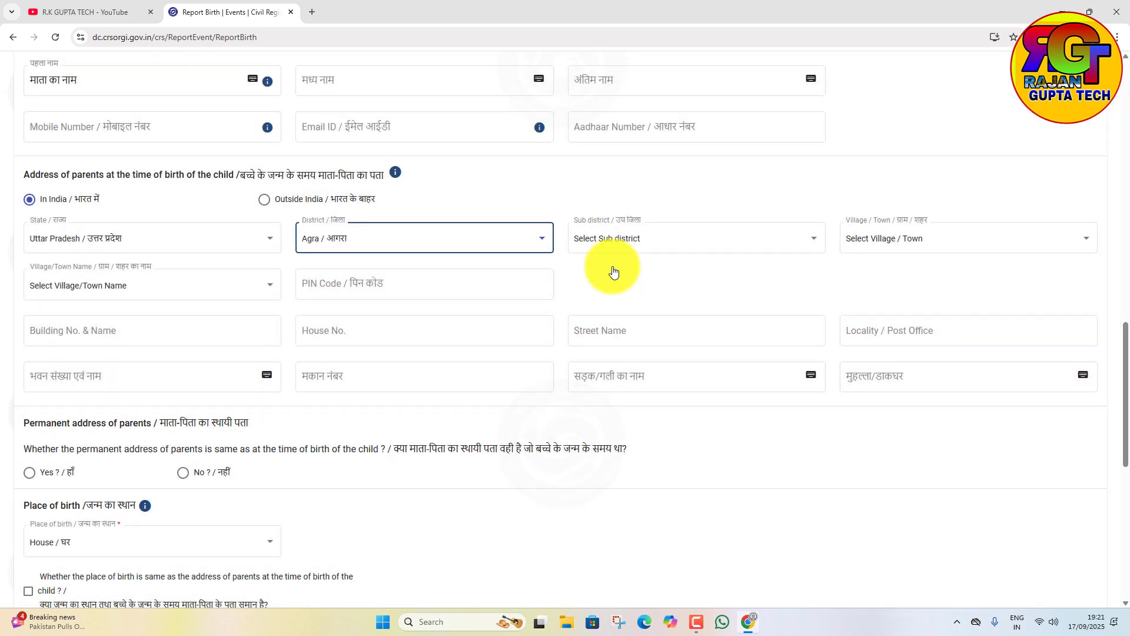
{"action": "left_click", "coordinate": [609, 246]}
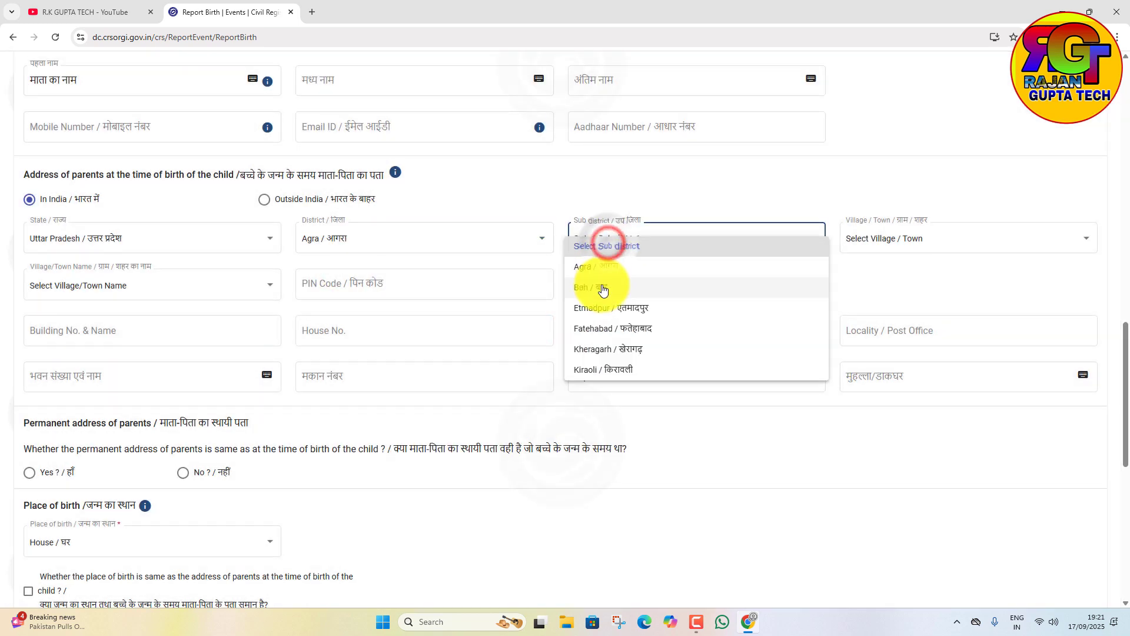
{"action": "left_click", "coordinate": [597, 285]}
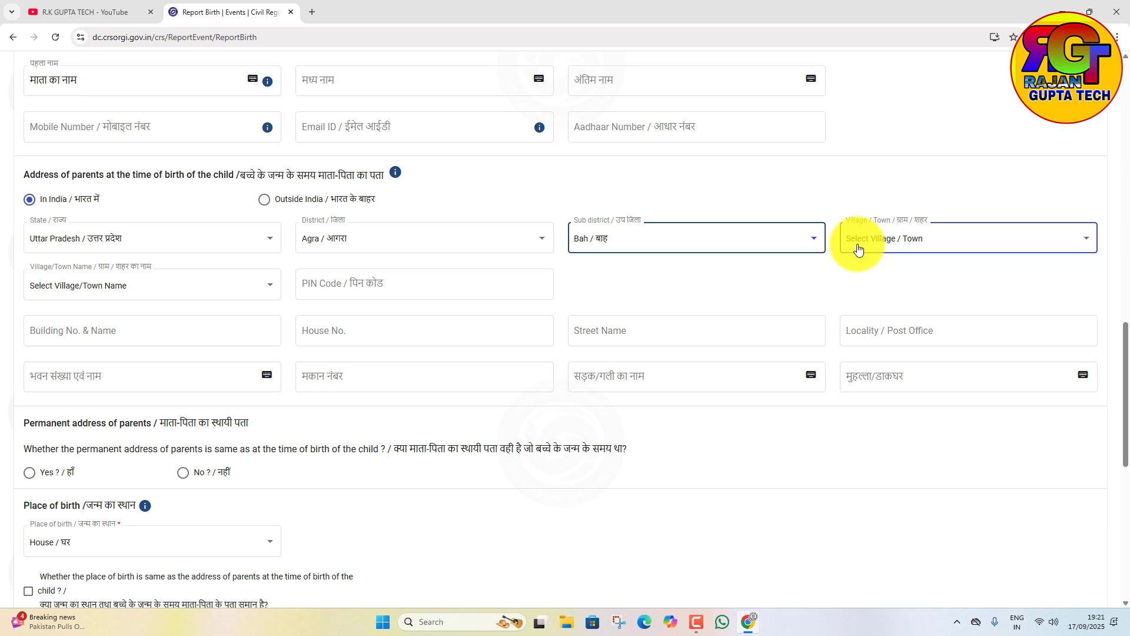
Set the parents' locality type to Village, choose the first listed village name, and enter the postal PIN code
{"action": "left_click", "coordinate": [857, 249]}
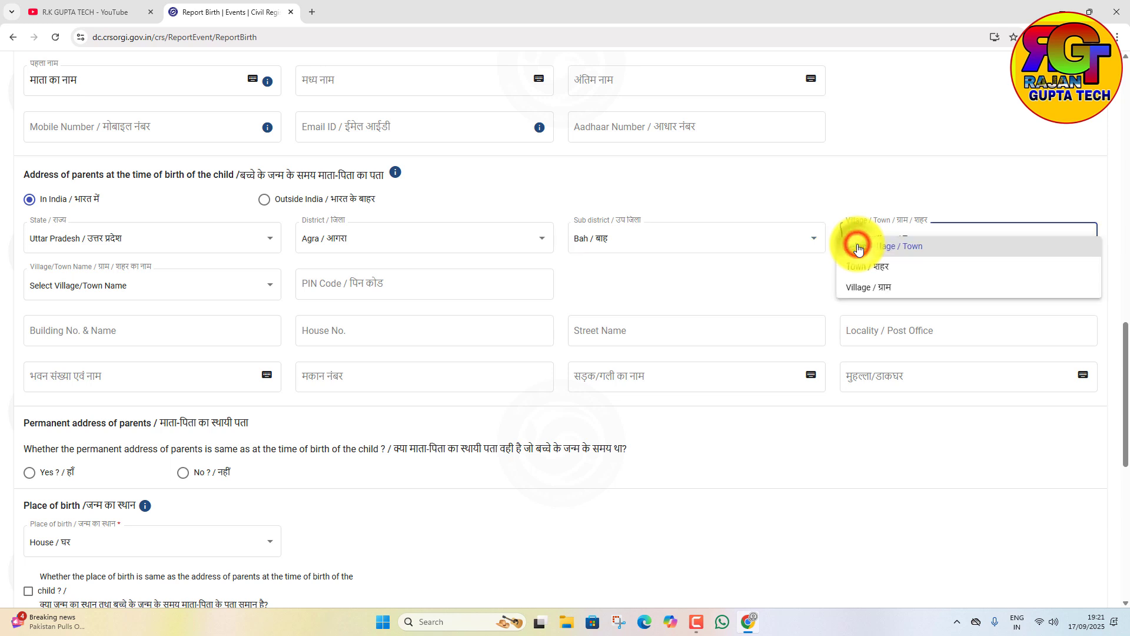
{"action": "left_click", "coordinate": [880, 289]}
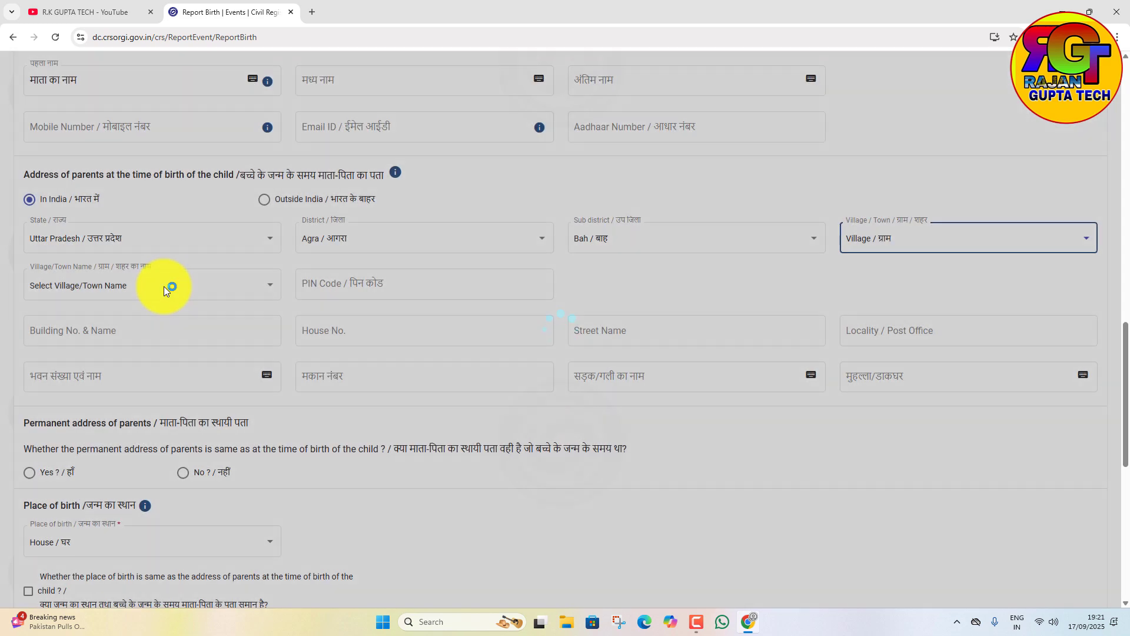
{"action": "left_click", "coordinate": [164, 287]}
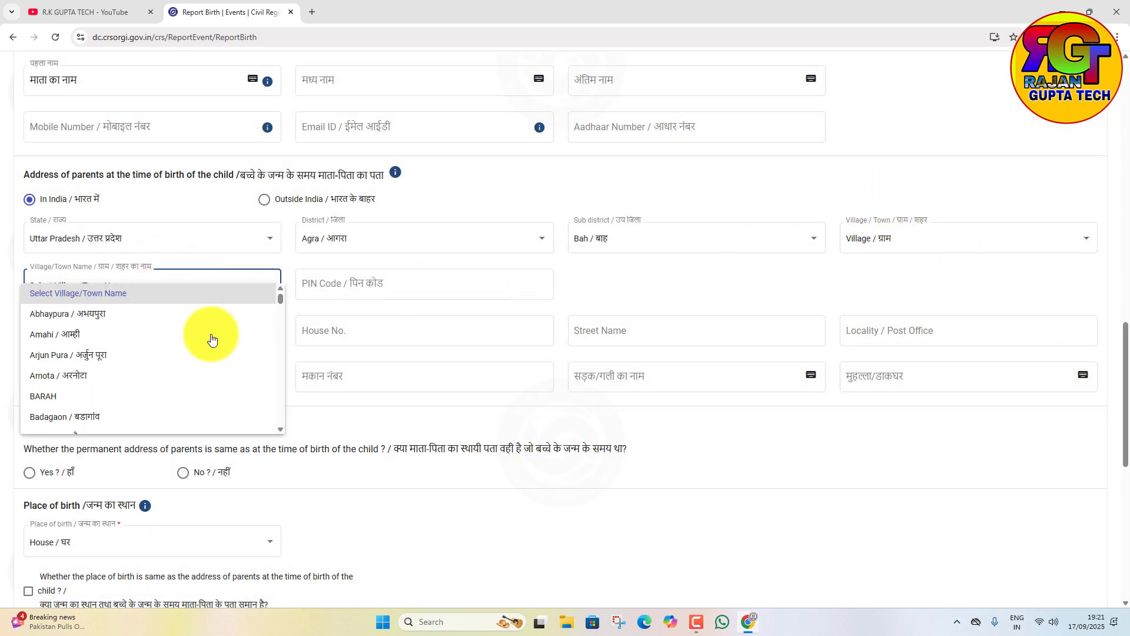
{"action": "left_click", "coordinate": [95, 313]}
{"action": "left_click", "coordinate": [317, 290]}
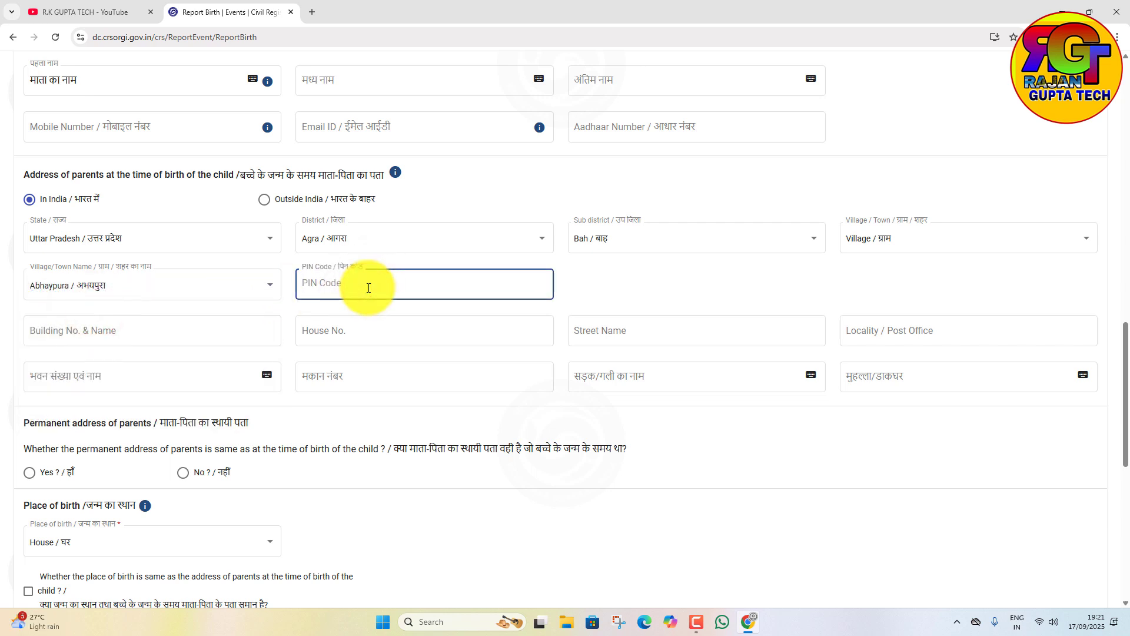
{"action": "type", "text": "20394"}
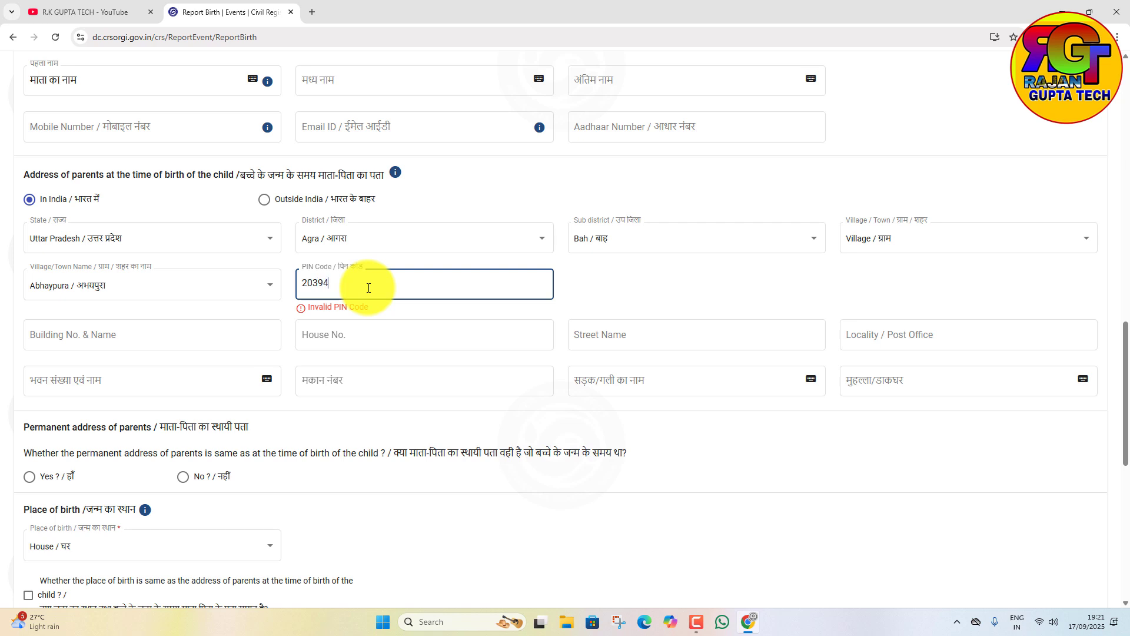
{"action": "type", "text": "2"}
{"action": "scroll", "coordinate": [368, 309], "scroll_direction": "down", "scroll_amount": 2}
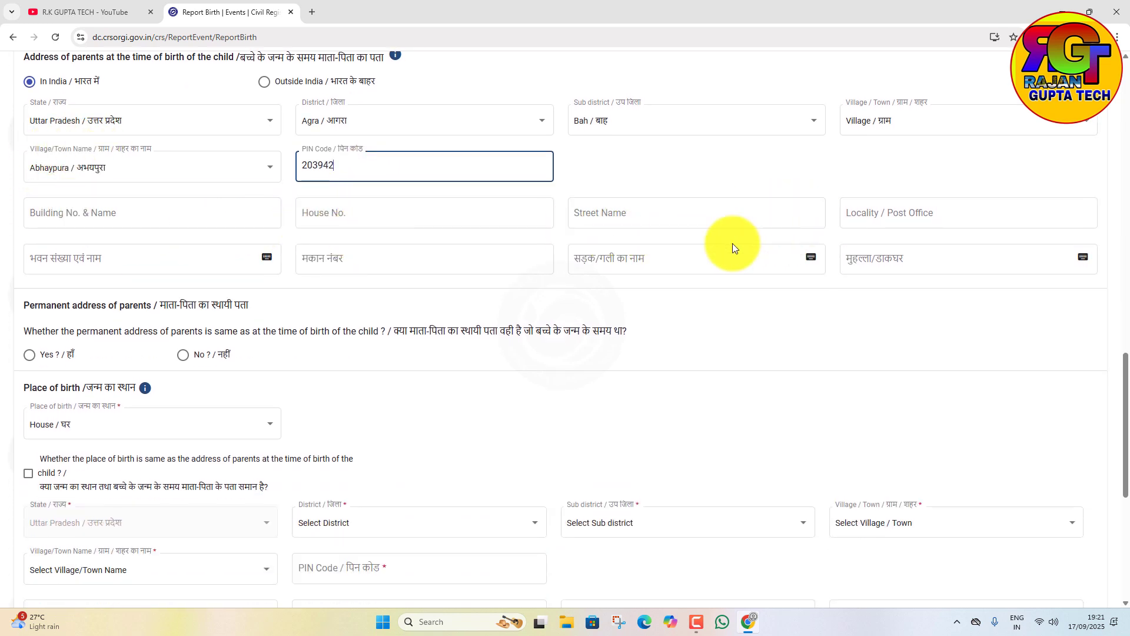
{"action": "scroll", "coordinate": [122, 264], "scroll_direction": "down", "scroll_amount": 3}
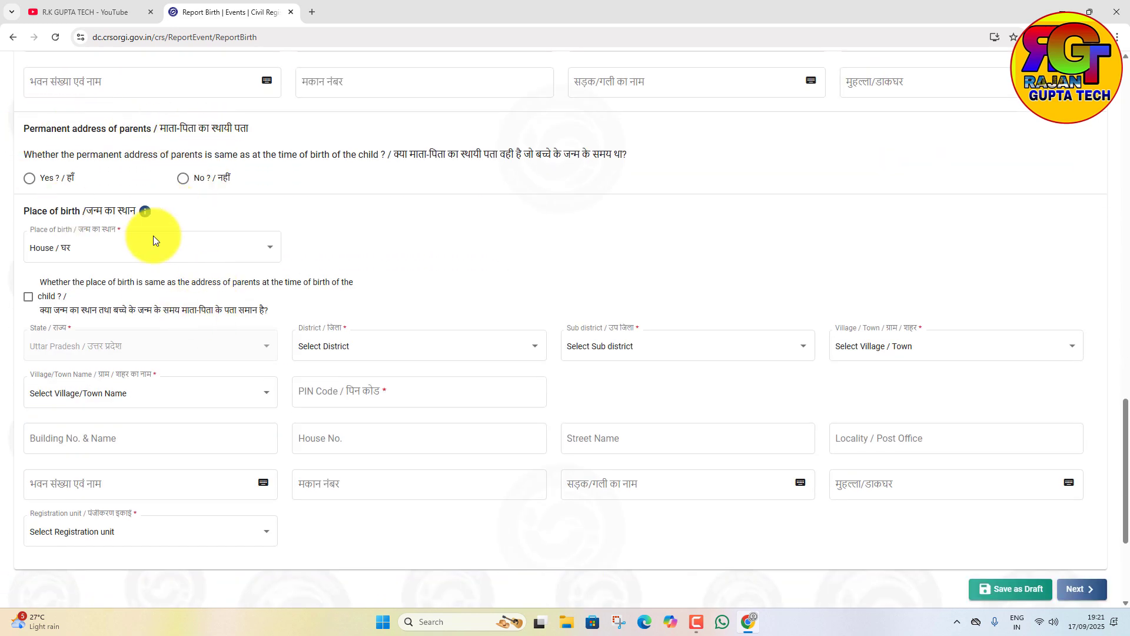
{"action": "scroll", "coordinate": [133, 259], "scroll_direction": "up", "scroll_amount": 4}
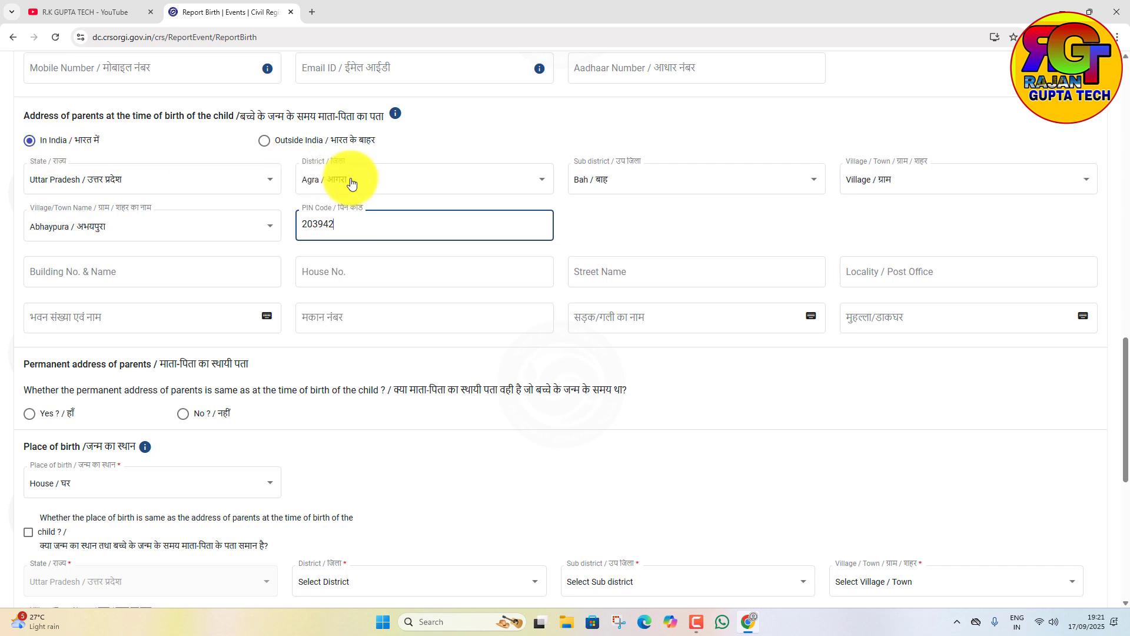
Mark the parents' permanent address as the same, and set the place of birth to House at the parents' address at the time of birth
{"action": "left_click", "coordinate": [29, 414]}
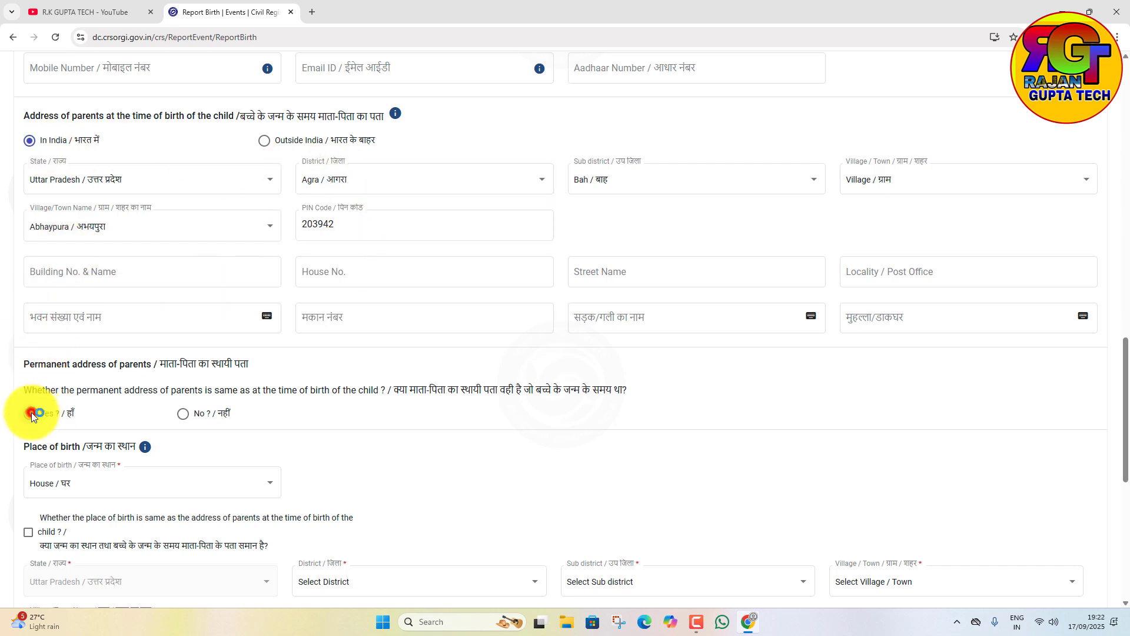
{"action": "scroll", "coordinate": [235, 396], "scroll_direction": "down", "scroll_amount": 3}
{"action": "scroll", "coordinate": [78, 312], "scroll_direction": "down", "scroll_amount": 1}
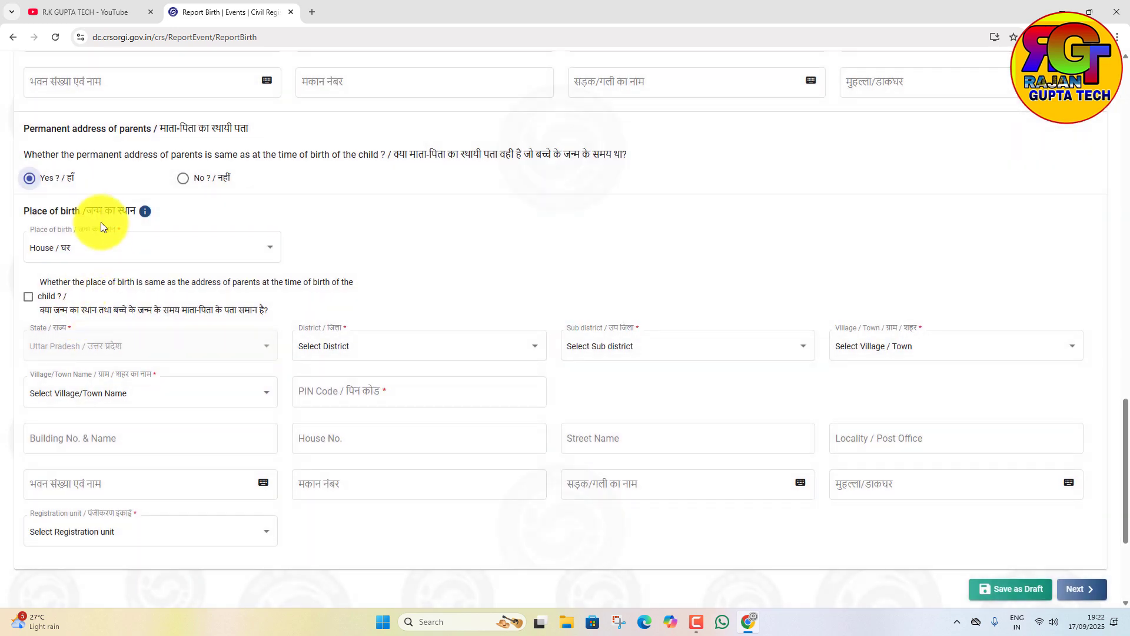
{"action": "left_click", "coordinate": [104, 244]}
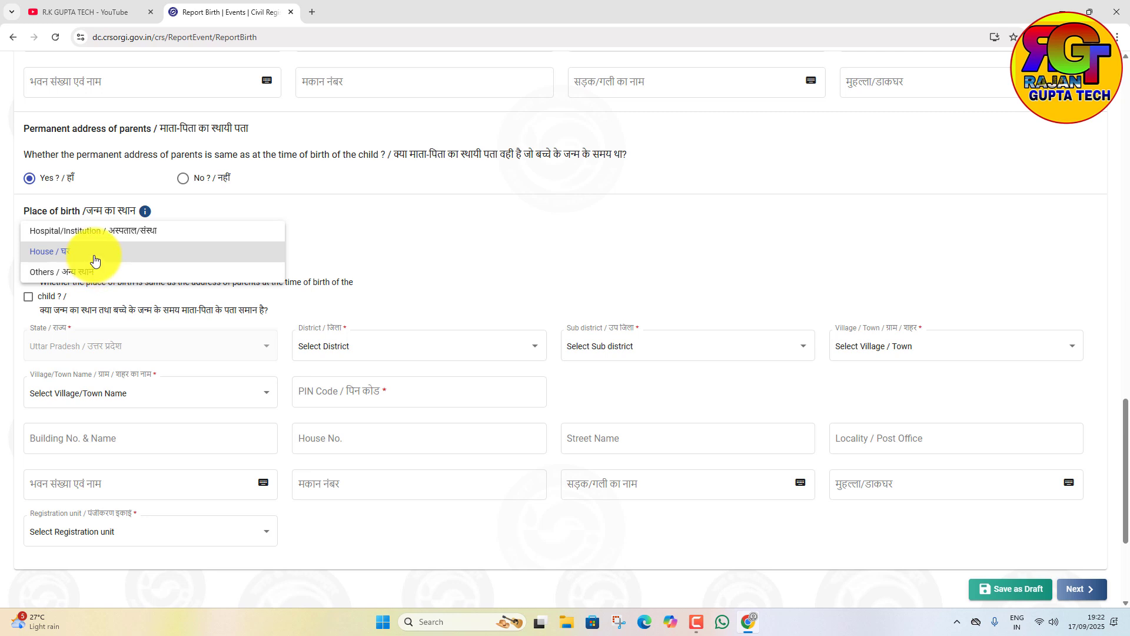
{"action": "left_click", "coordinate": [65, 252]}
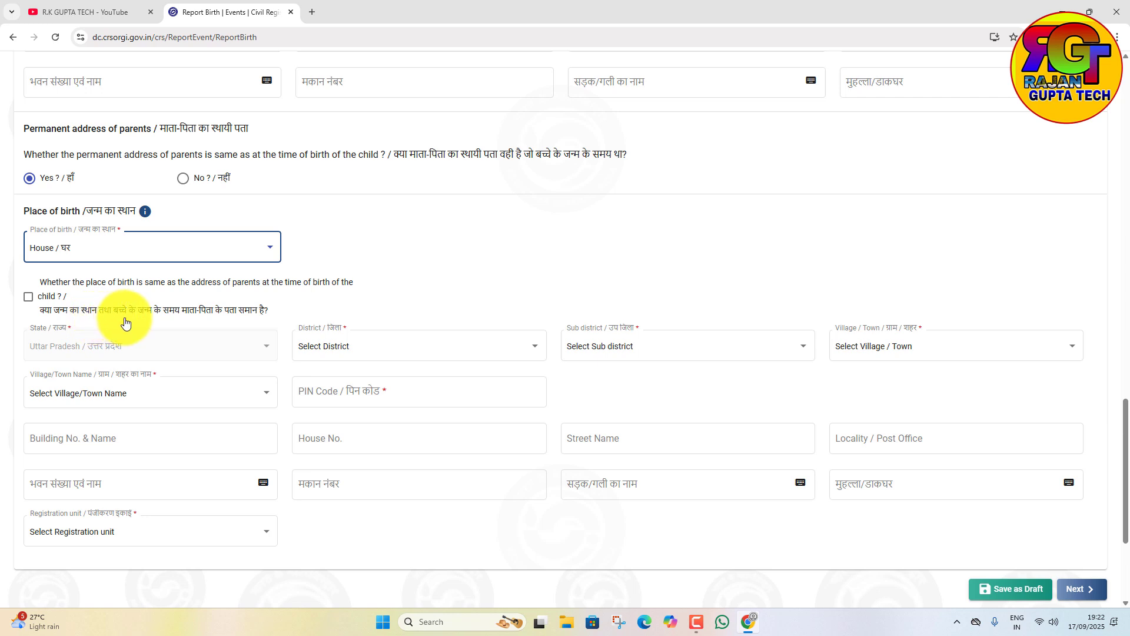
{"action": "left_click", "coordinate": [26, 297]}
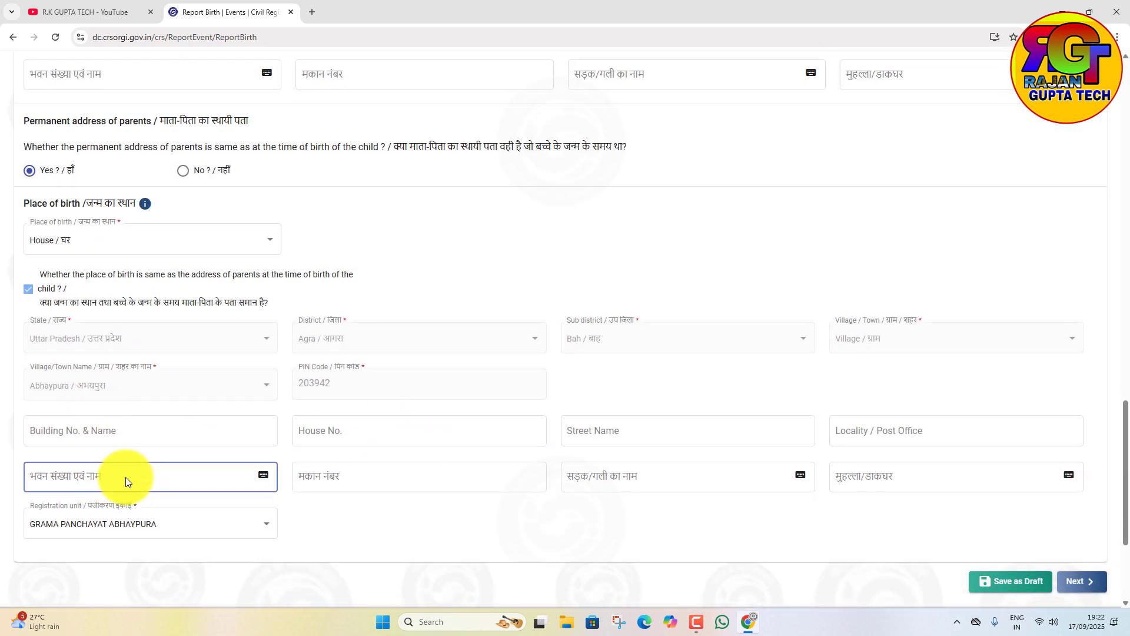
Choose GRAMA PANCHAYAT ABHAYPURA as the registration unit for the place of birth
{"action": "scroll", "coordinate": [175, 466], "scroll_direction": "down", "scroll_amount": 2}
{"action": "scroll", "coordinate": [172, 458], "scroll_direction": "down", "scroll_amount": 1}
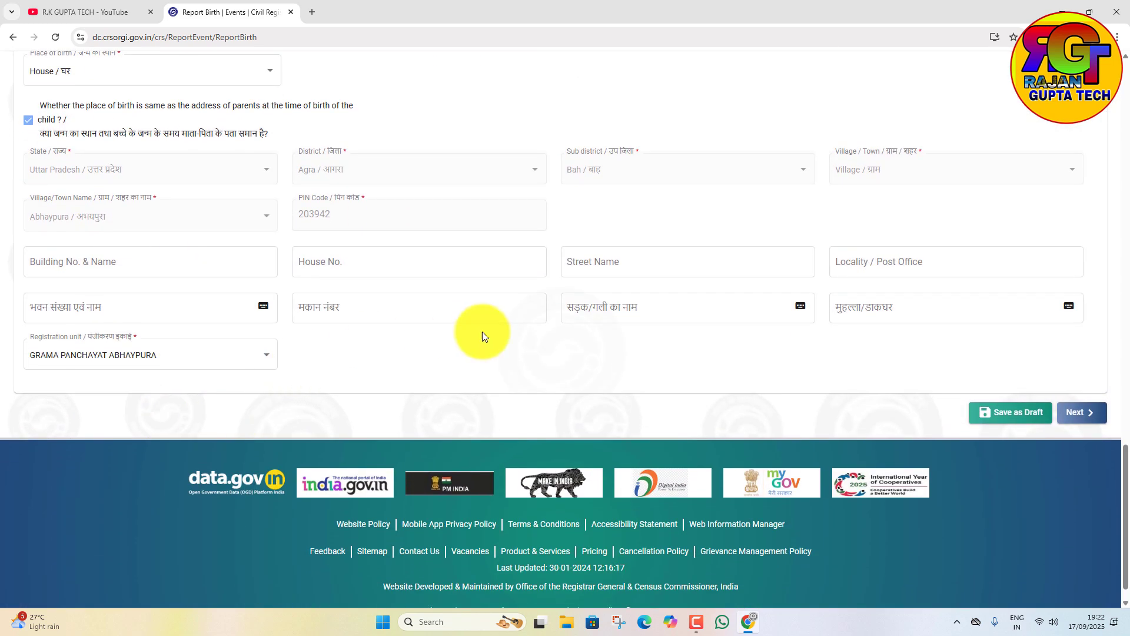
{"action": "left_click", "coordinate": [171, 371]}
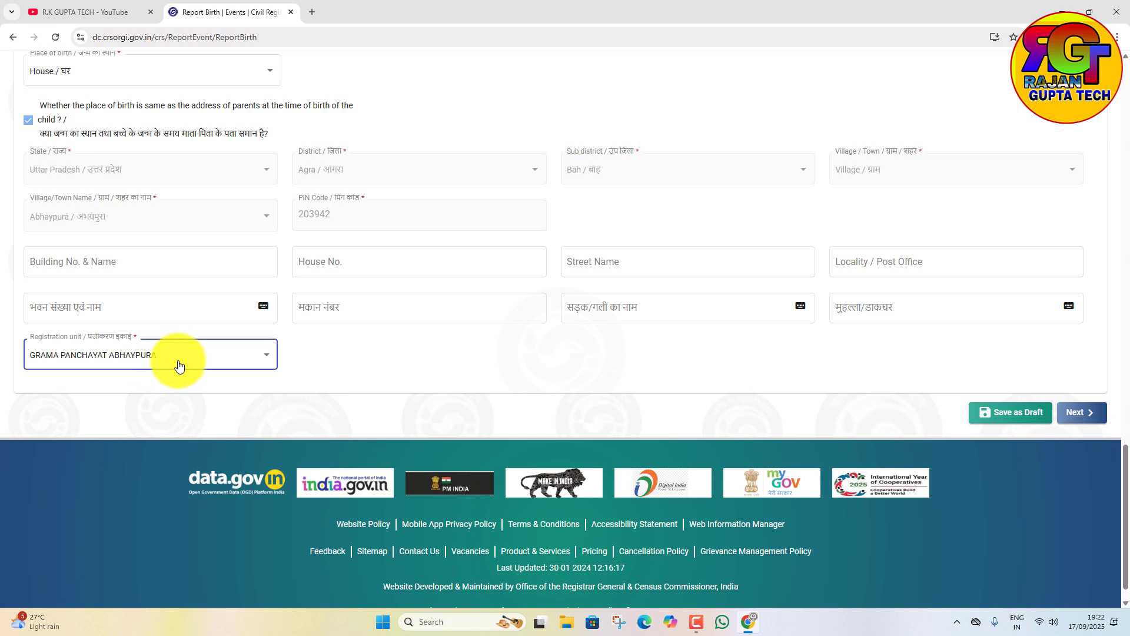
{"action": "left_click", "coordinate": [178, 364]}
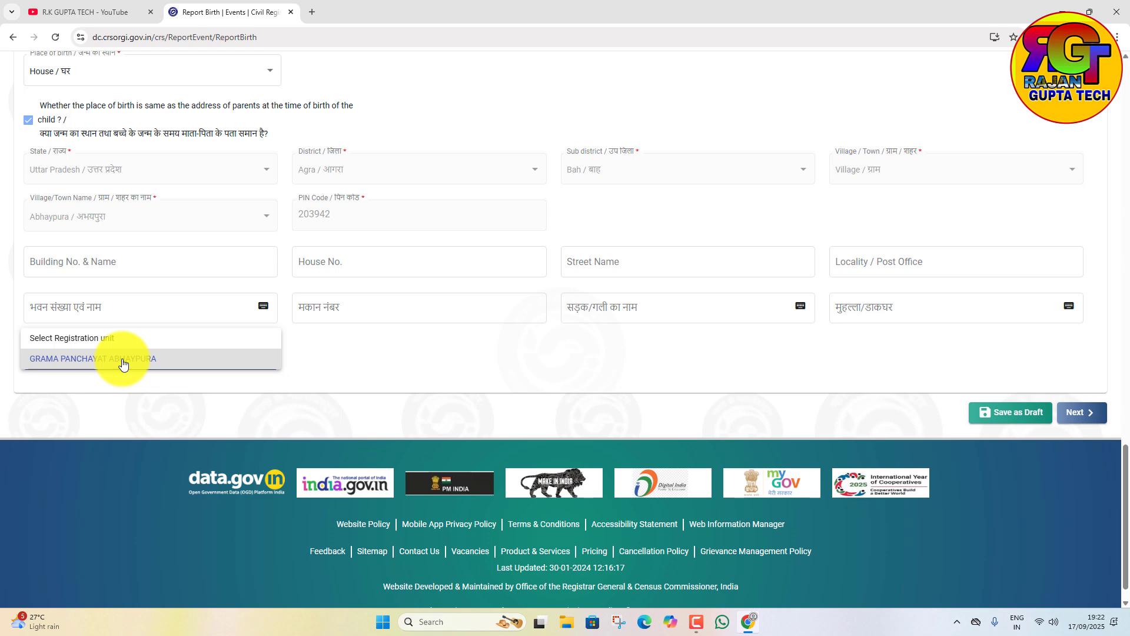
{"action": "left_click", "coordinate": [122, 363]}
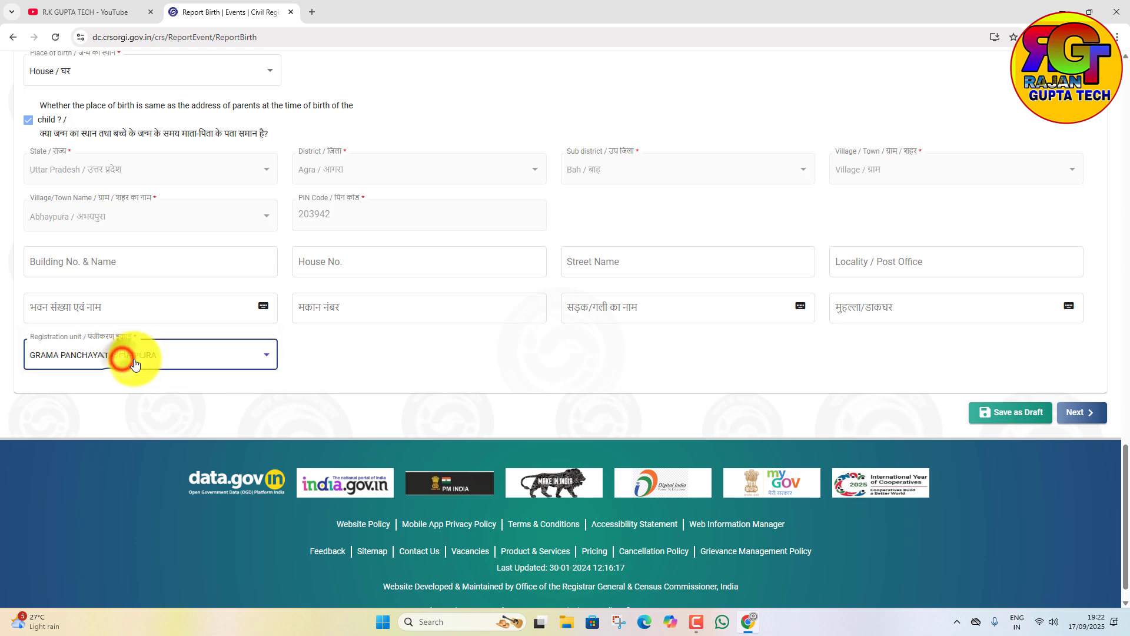
Proceed to the Statistical Information stage and copy the mother's residence from the parents' address at the time of birth
{"action": "left_click", "coordinate": [1071, 414]}
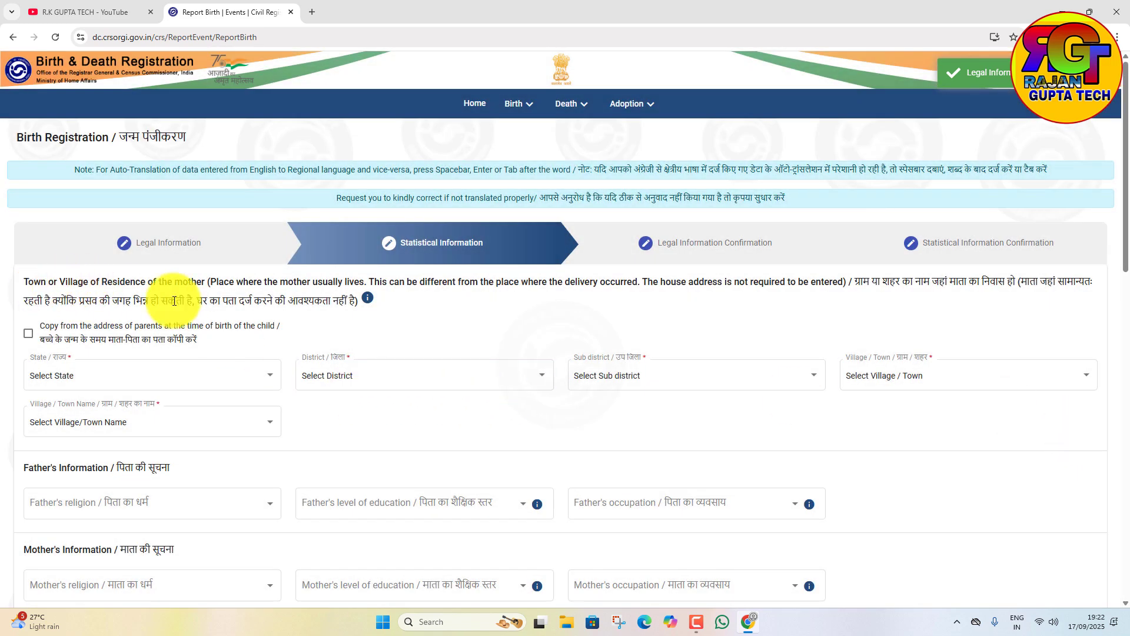
{"action": "left_click", "coordinate": [29, 334]}
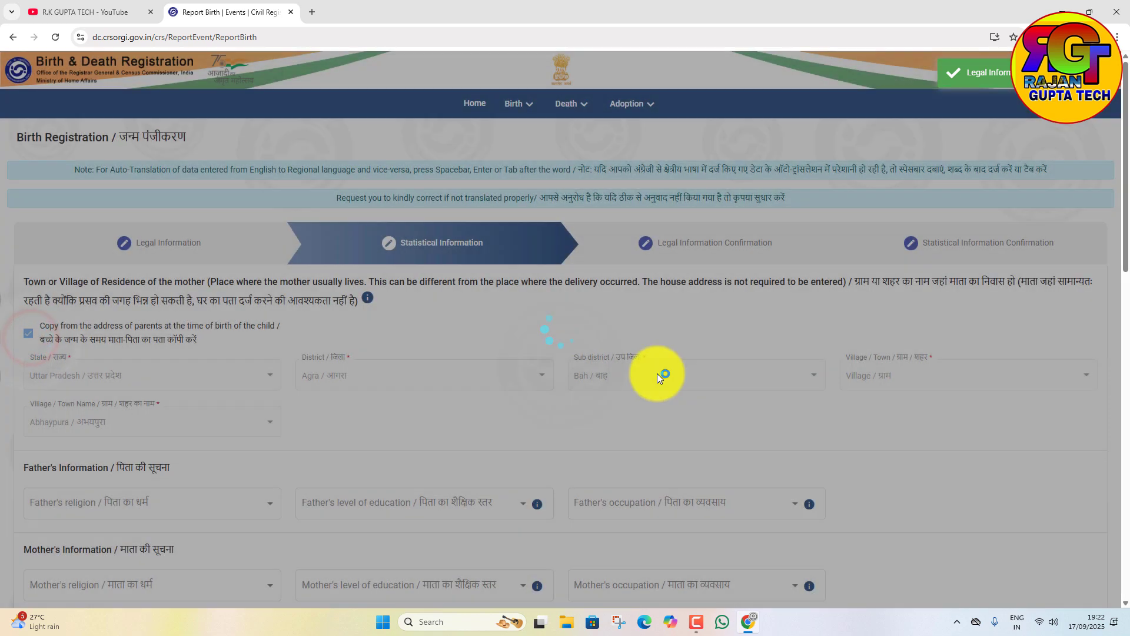
Set the father's religion to Hindu, his level of education to Class 10, and his occupation to Employer
{"action": "scroll", "coordinate": [527, 462], "scroll_direction": "down", "scroll_amount": 4}
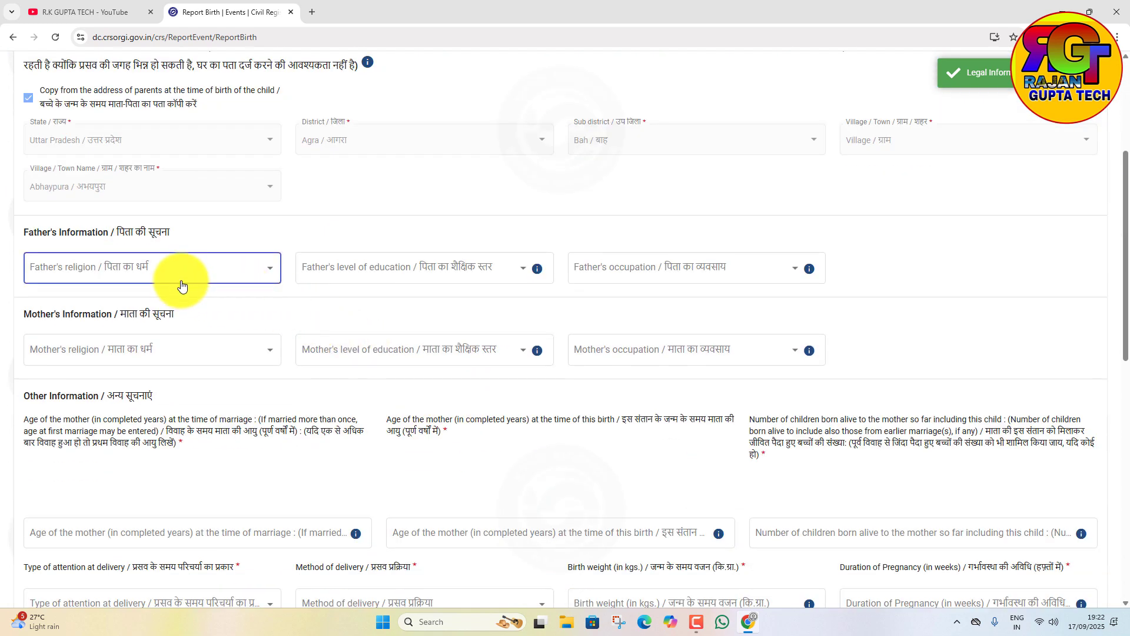
{"action": "left_click", "coordinate": [182, 285]}
{"action": "left_click", "coordinate": [83, 276]}
{"action": "left_click", "coordinate": [325, 279]}
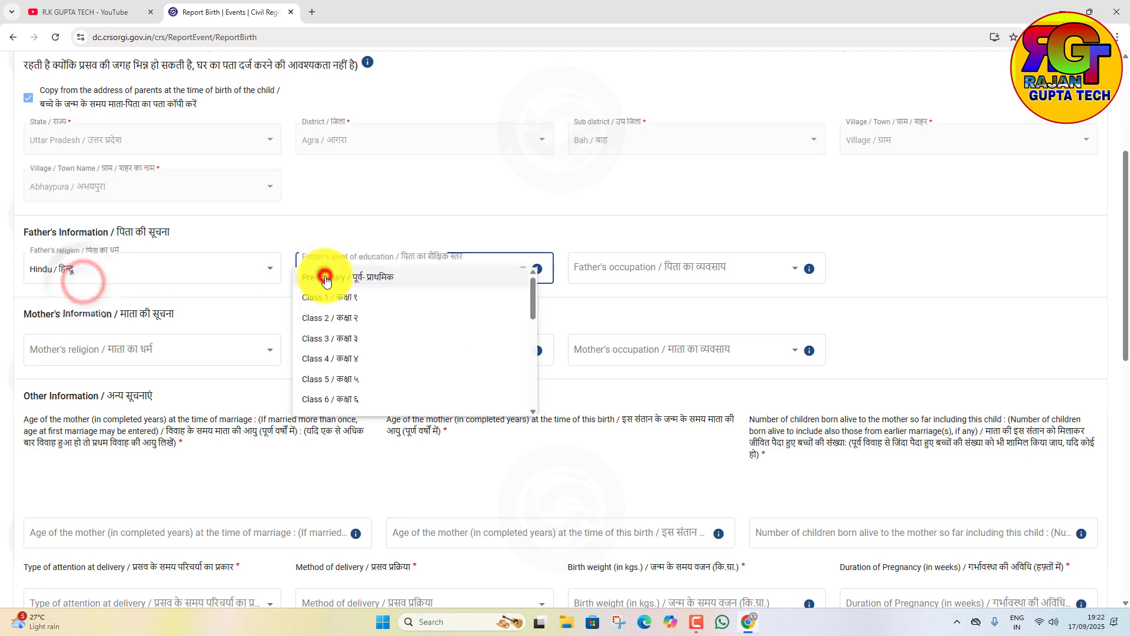
{"action": "scroll", "coordinate": [338, 373], "scroll_direction": "down", "scroll_amount": 3}
{"action": "left_click", "coordinate": [338, 370]}
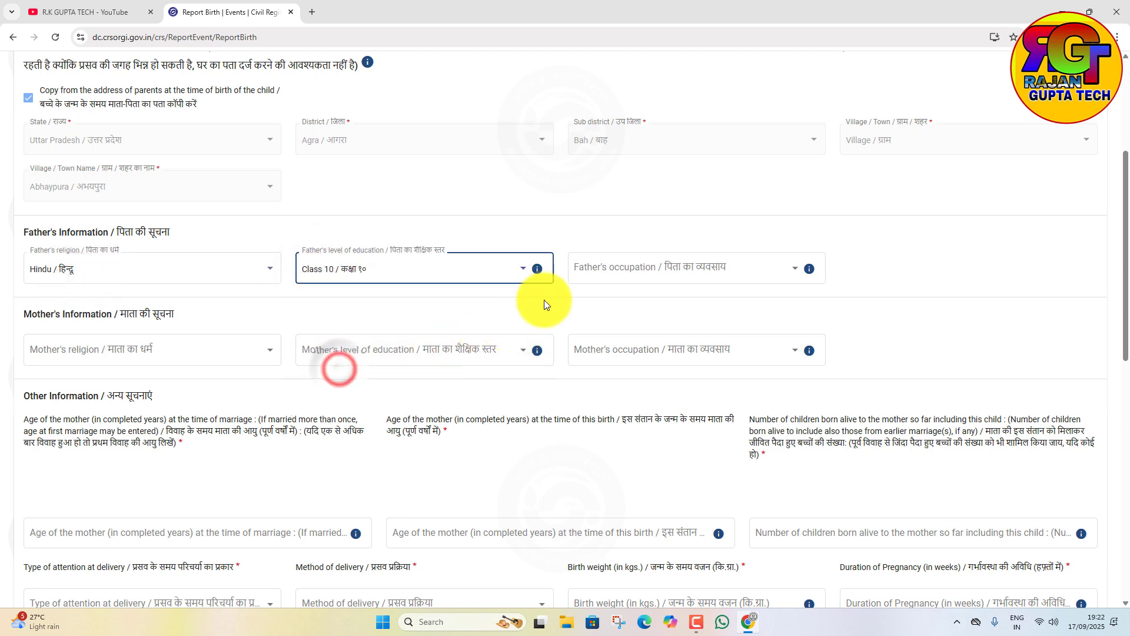
{"action": "left_click", "coordinate": [621, 262]}
{"action": "left_click", "coordinate": [626, 434]}
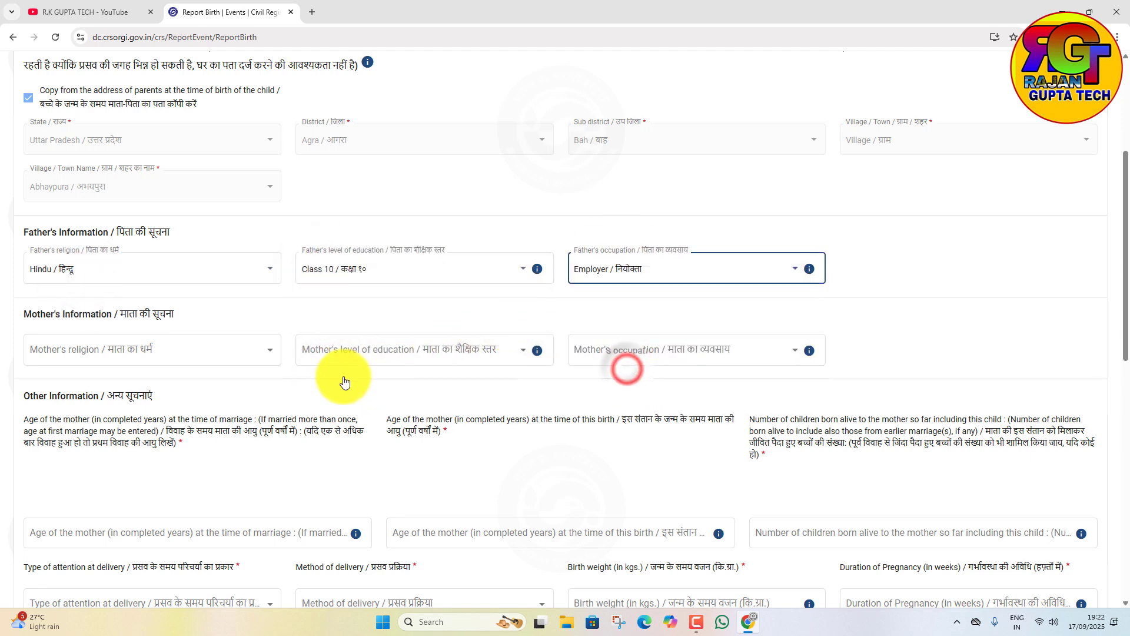
Set the mother's religion to Hindu, her level of education to Bachelor/Undergraduate, and her occupation to Domestic Helper
{"action": "scroll", "coordinate": [344, 382], "scroll_direction": "down", "scroll_amount": 3}
{"action": "left_click", "coordinate": [144, 171]}
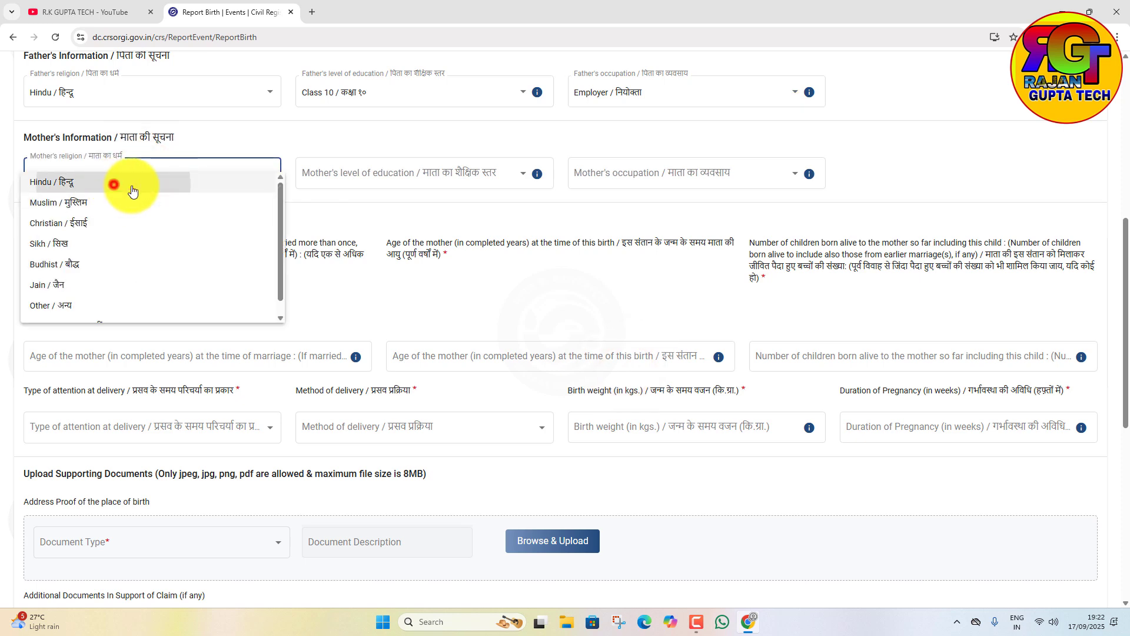
{"action": "left_click", "coordinate": [132, 187]}
{"action": "left_click", "coordinate": [444, 178]}
{"action": "scroll", "coordinate": [354, 248], "scroll_direction": "down", "scroll_amount": 3}
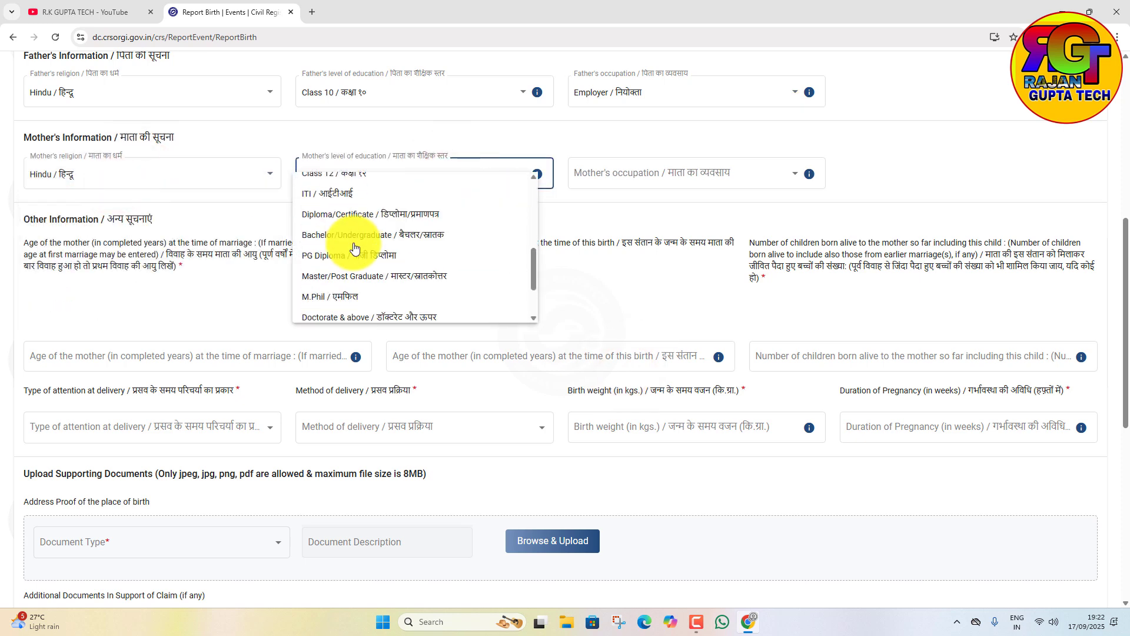
{"action": "left_click", "coordinate": [382, 235]}
{"action": "left_click", "coordinate": [608, 175]}
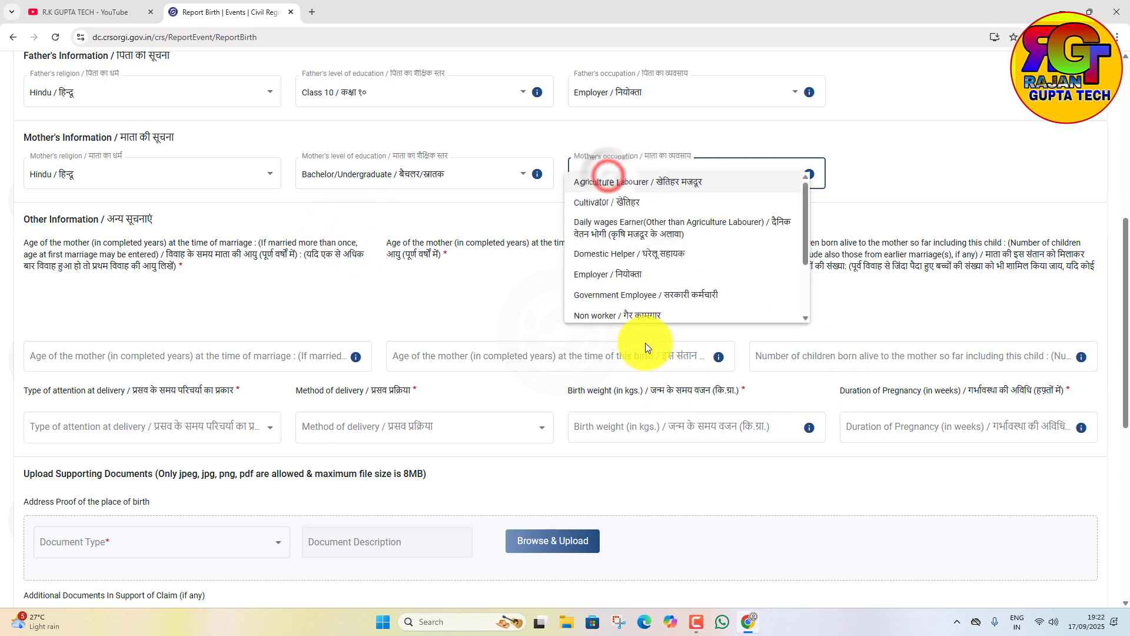
{"action": "left_click", "coordinate": [633, 253]}
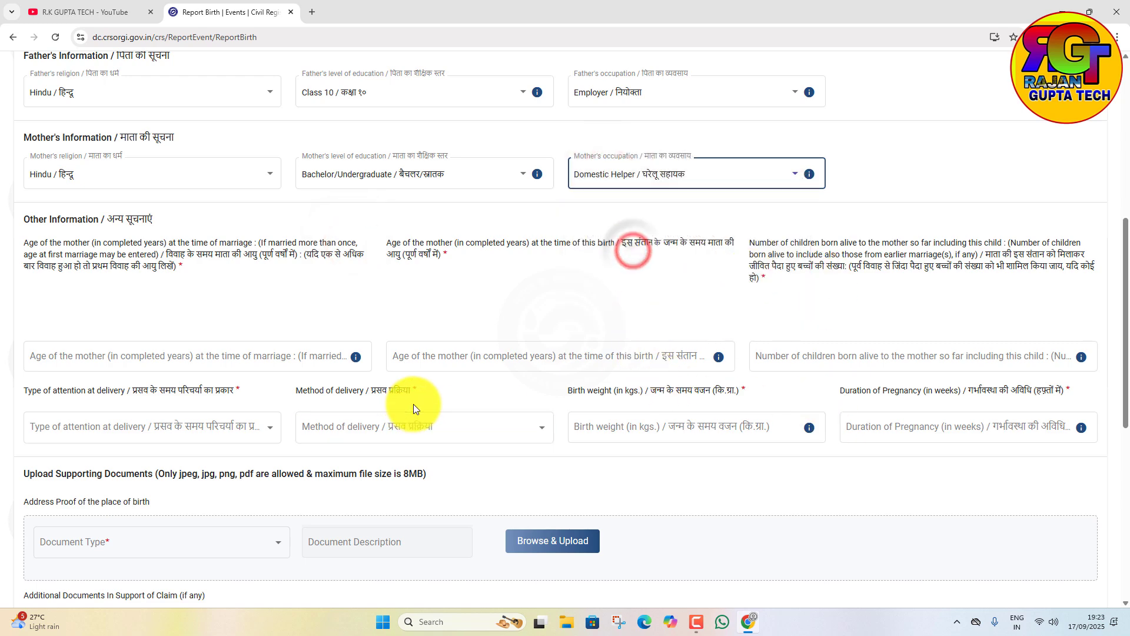
Enter the mother's age as 22 at marriage and 25 at this birth, with 1 child born alive so far
{"action": "scroll", "coordinate": [353, 400], "scroll_direction": "down", "scroll_amount": 3}
{"action": "scroll", "coordinate": [305, 266], "scroll_direction": "up", "scroll_amount": 2}
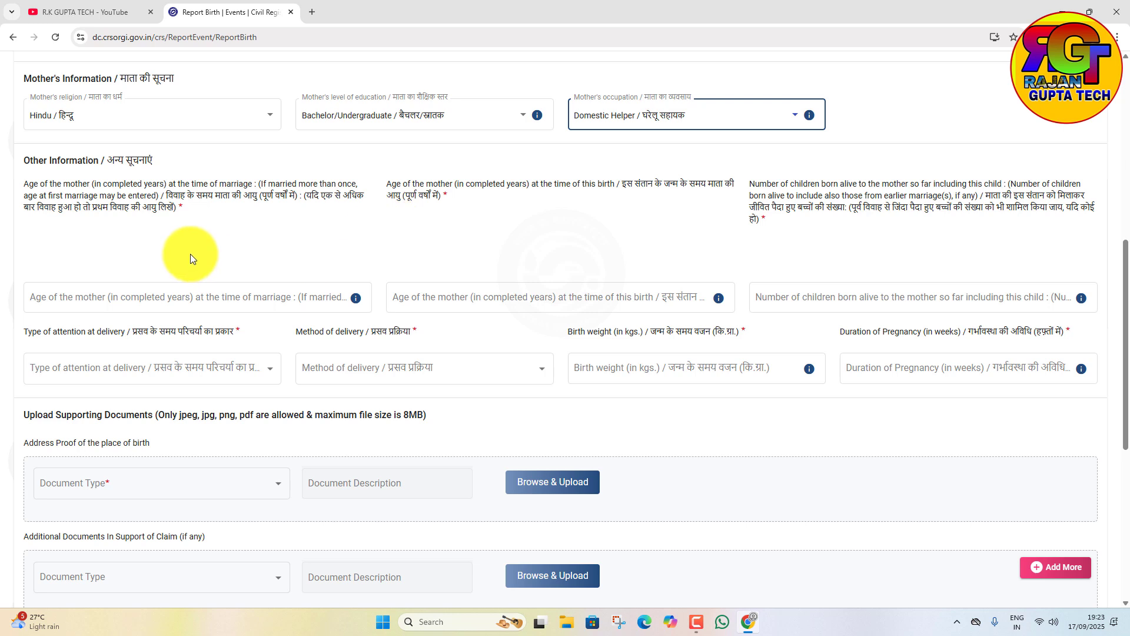
{"action": "left_click", "coordinate": [186, 302]}
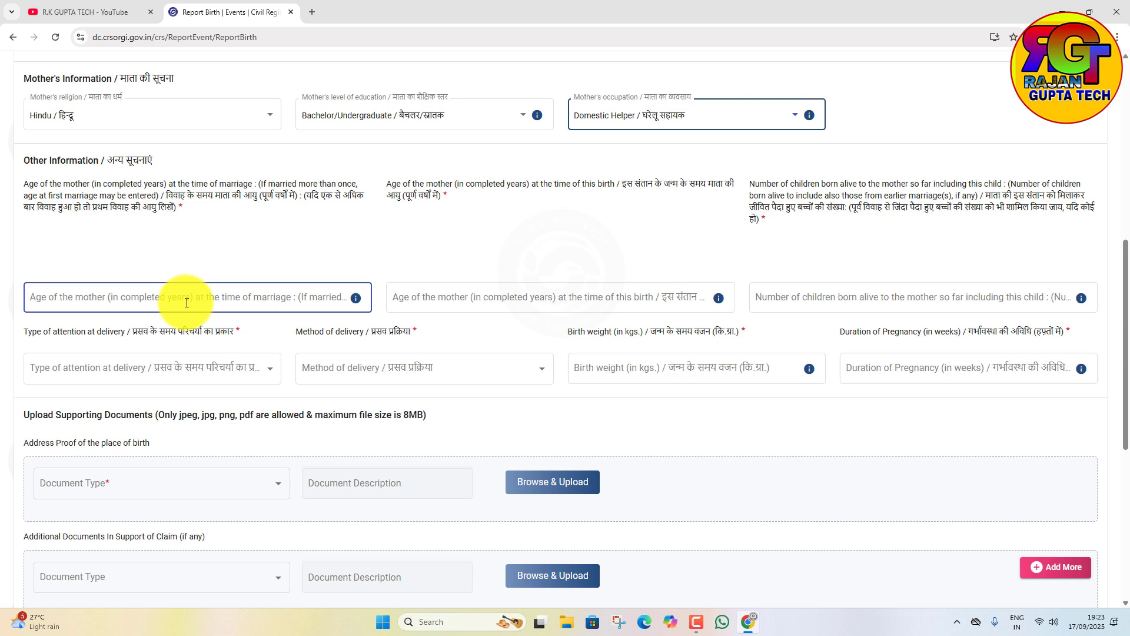
{"action": "left_click", "coordinate": [186, 302]}
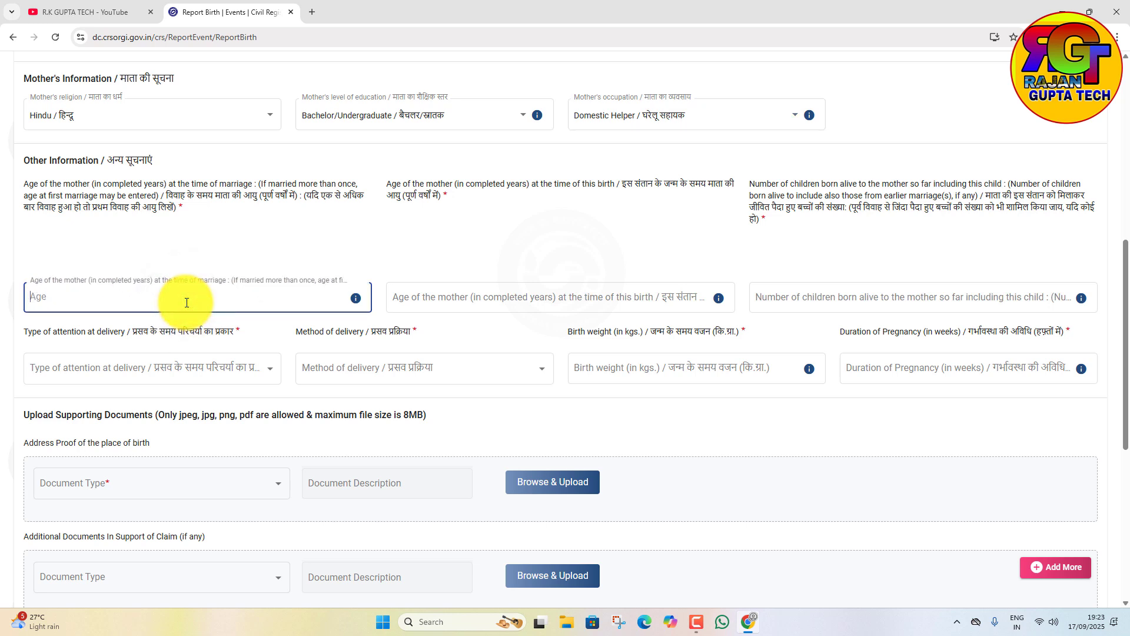
{"action": "type", "text": "22"}
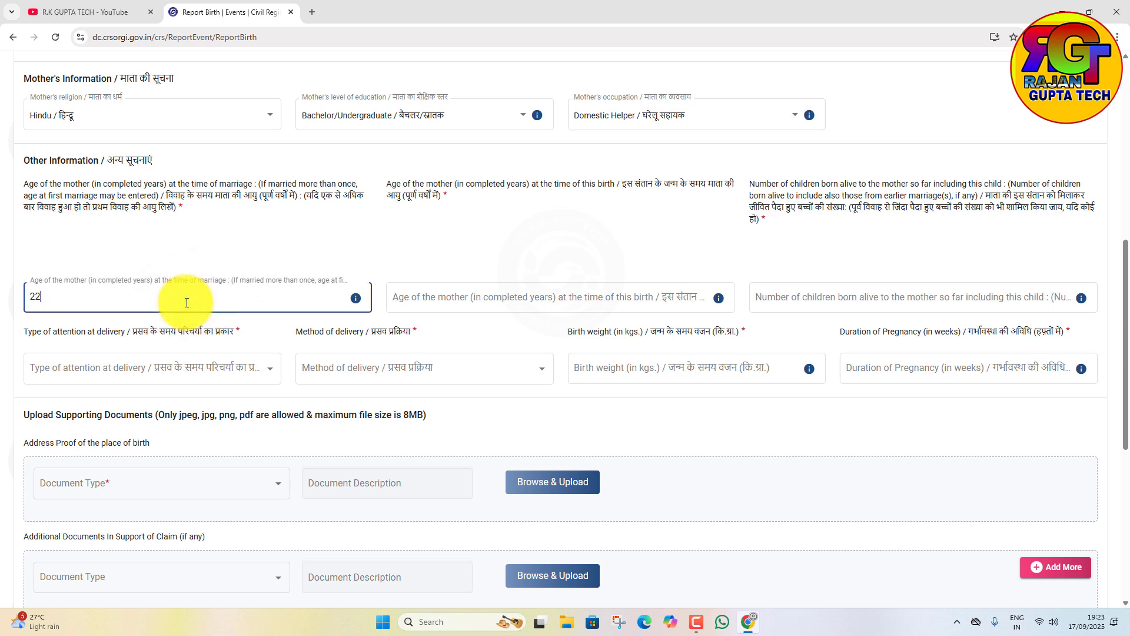
{"action": "left_click", "coordinate": [445, 294]}
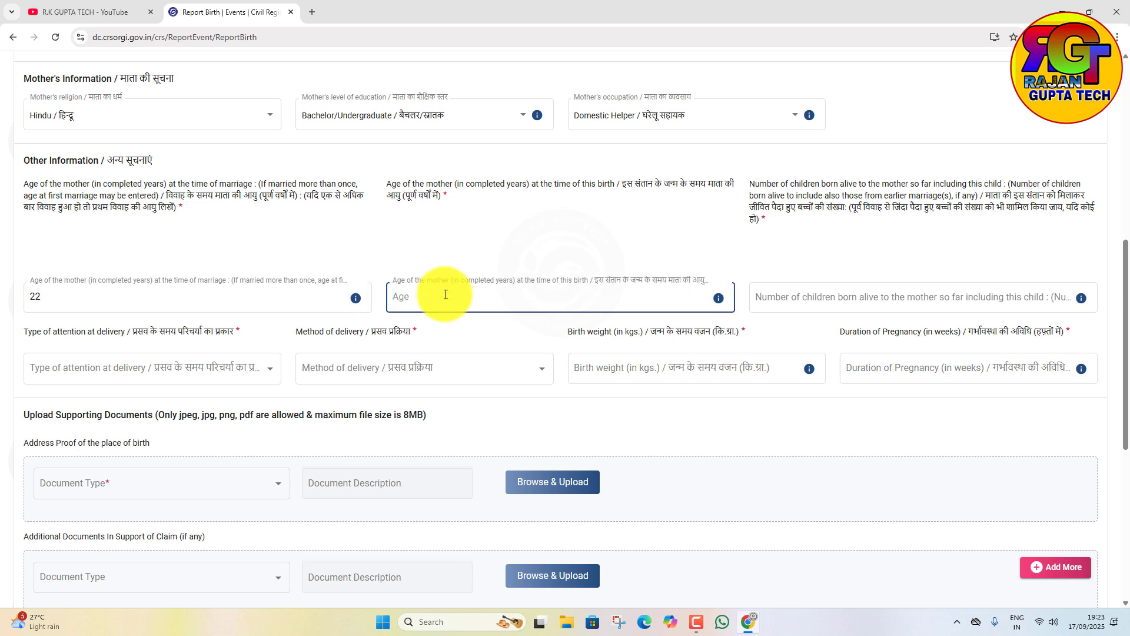
{"action": "type", "text": "25"}
{"action": "left_click", "coordinate": [795, 287]}
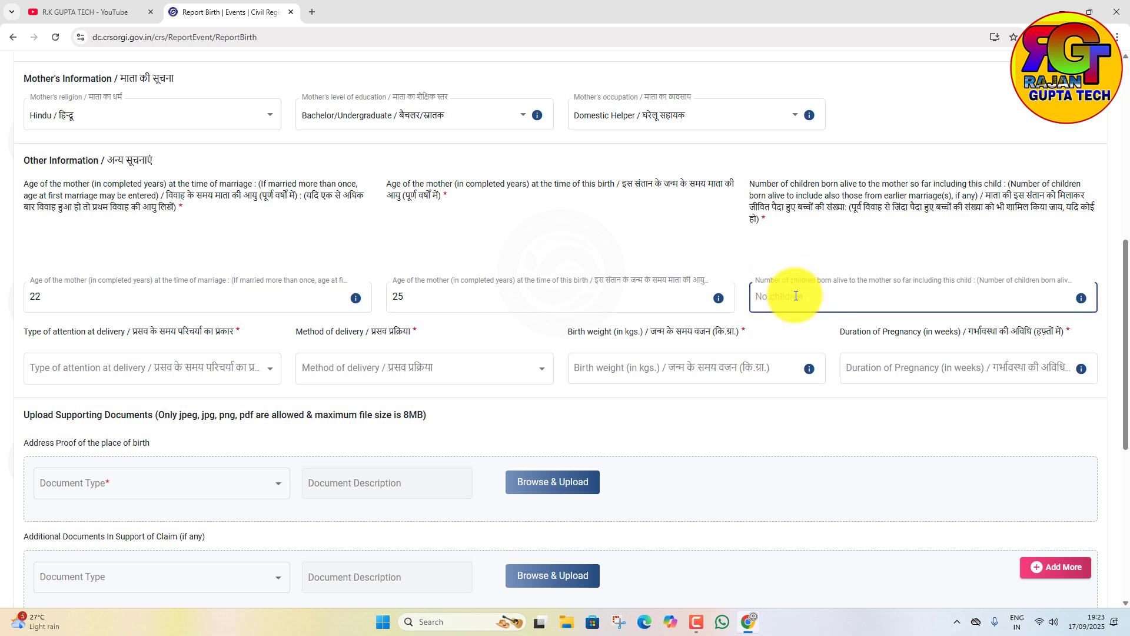
{"action": "type", "text": "2"}
{"action": "key", "text": "BackSpace"}
{"action": "type", "text": "1"}
Set the attention at delivery to Doctor, Nurse or Trained midwife and the method of delivery to Normal
{"action": "scroll", "coordinate": [177, 377], "scroll_direction": "down", "scroll_amount": 1}
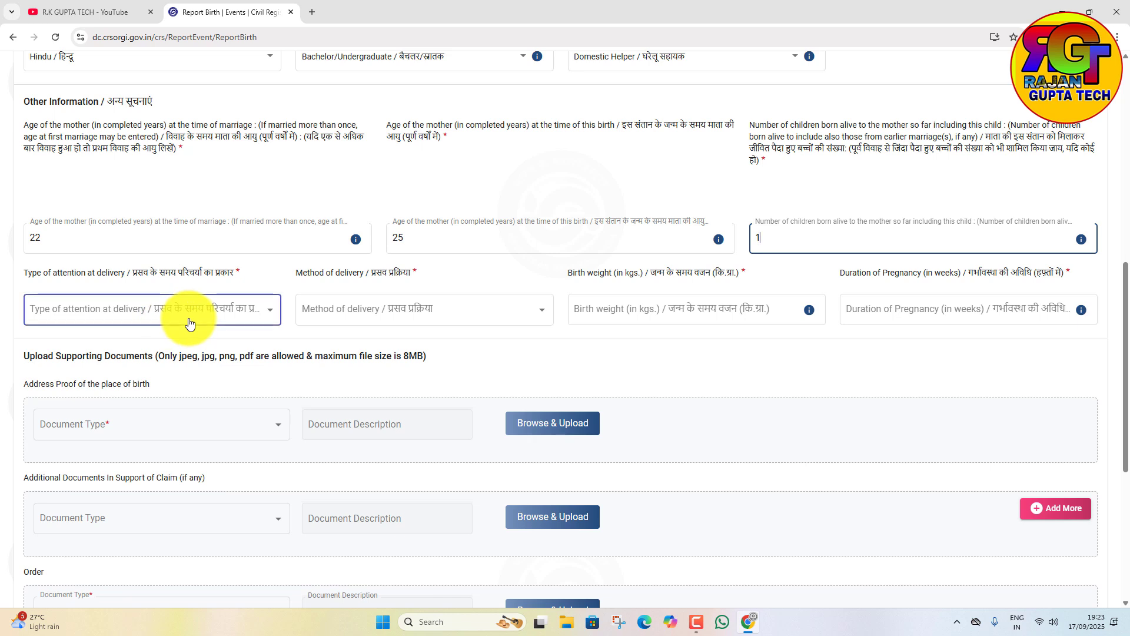
{"action": "left_click", "coordinate": [189, 323]}
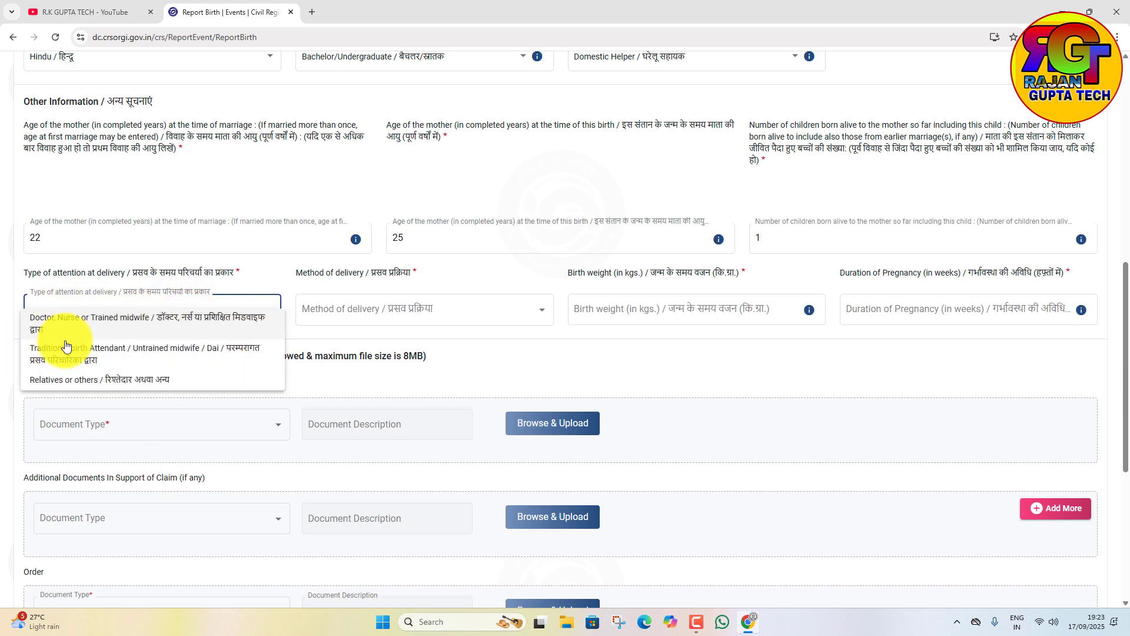
{"action": "left_click", "coordinate": [118, 319]}
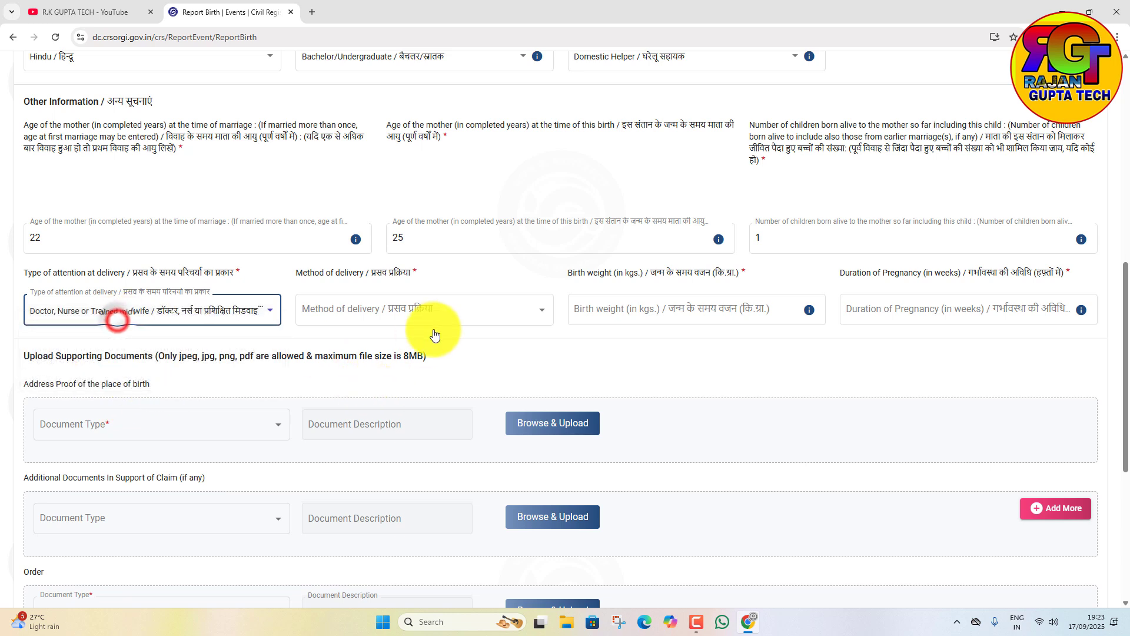
{"action": "left_click", "coordinate": [430, 309]}
{"action": "left_click", "coordinate": [353, 316]}
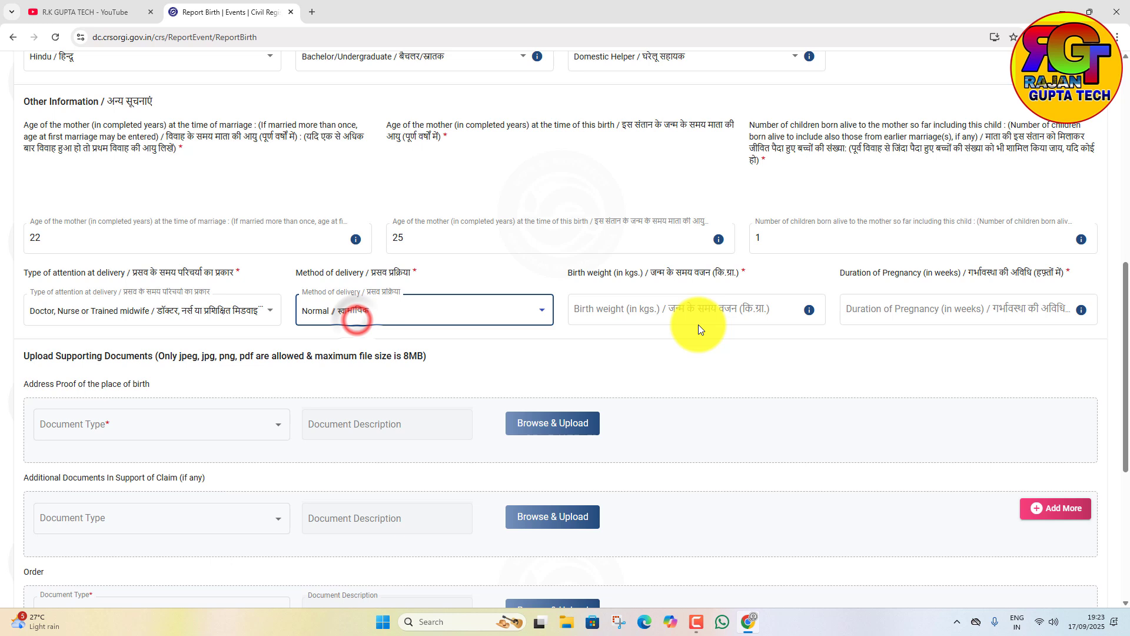
Enter a birth weight of 3 kg and a pregnancy duration of 39 weeks
{"action": "left_click", "coordinate": [659, 310]}
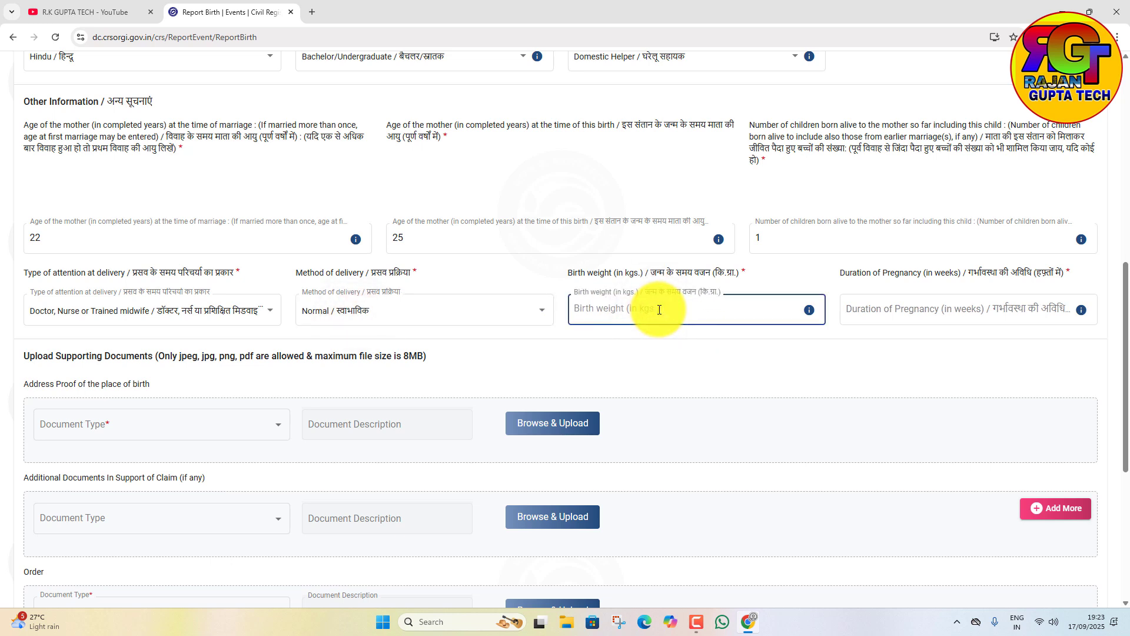
{"action": "type", "text": "3"}
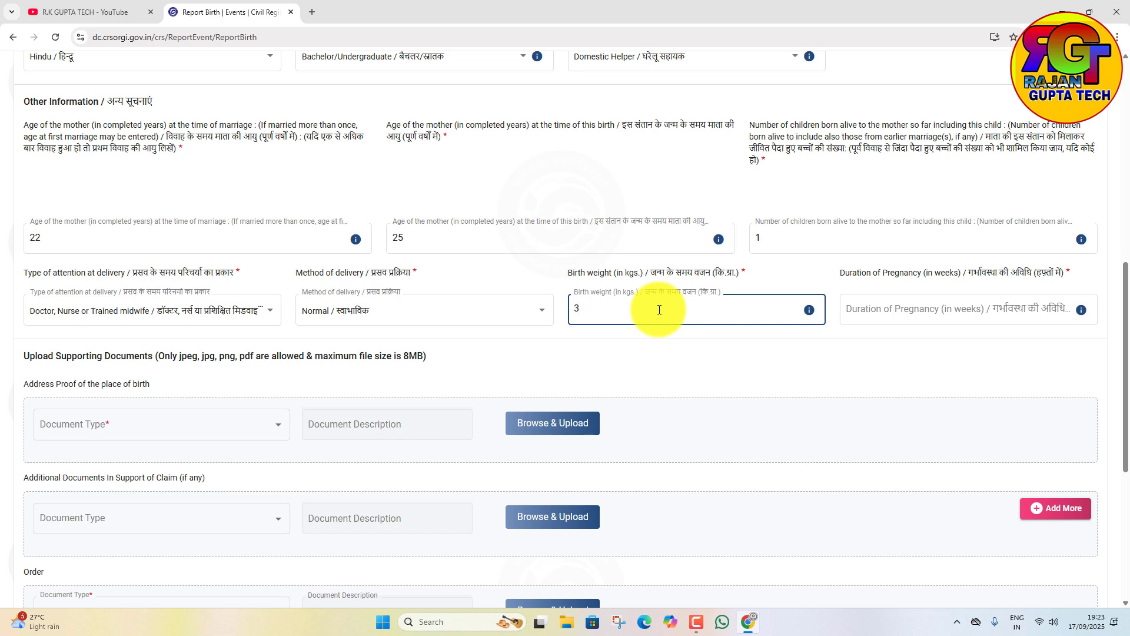
{"action": "left_click", "coordinate": [959, 315]}
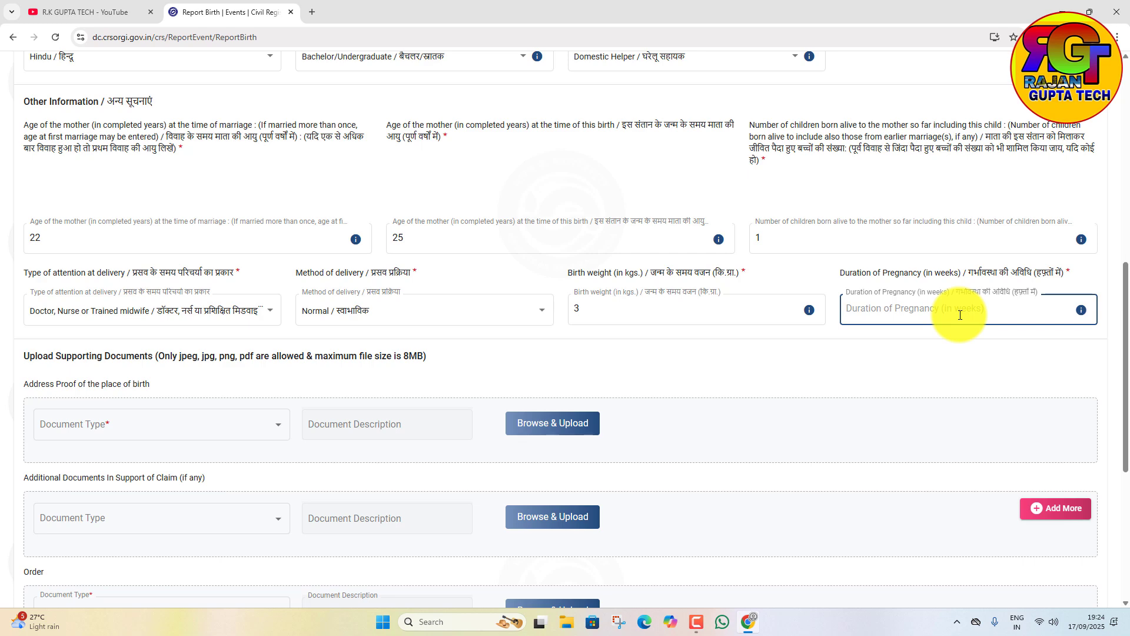
{"action": "type", "text": "39"}
Select Voter ID as the document type for the address proof of the place of birth
{"action": "scroll", "coordinate": [277, 457], "scroll_direction": "down", "scroll_amount": 4}
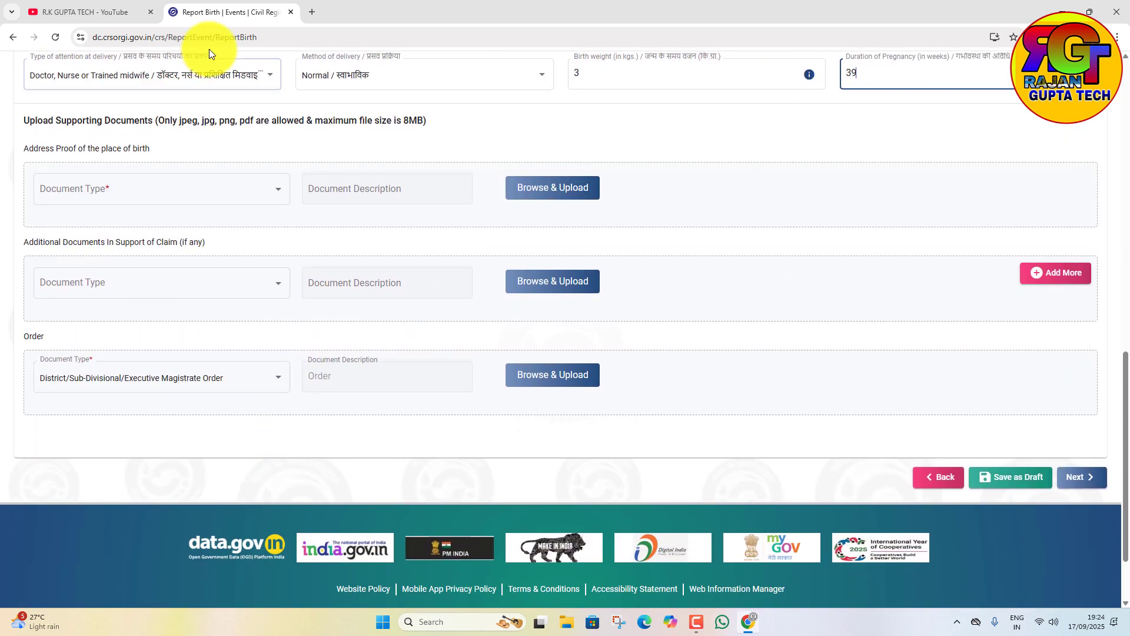
{"action": "left_click", "coordinate": [168, 197]}
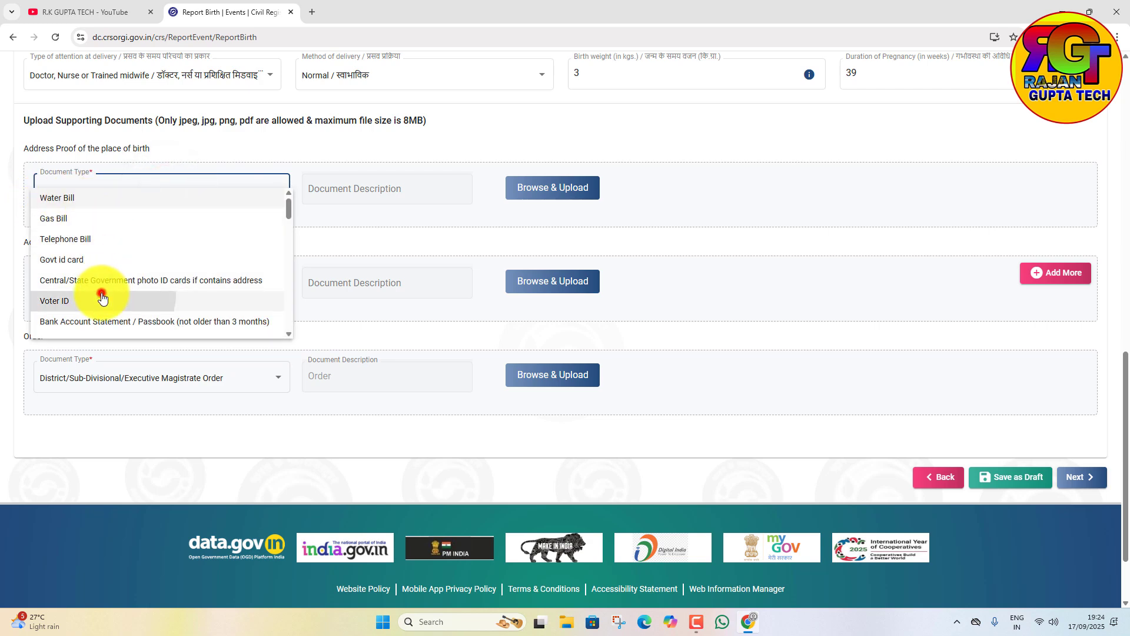
{"action": "left_click", "coordinate": [101, 299]}
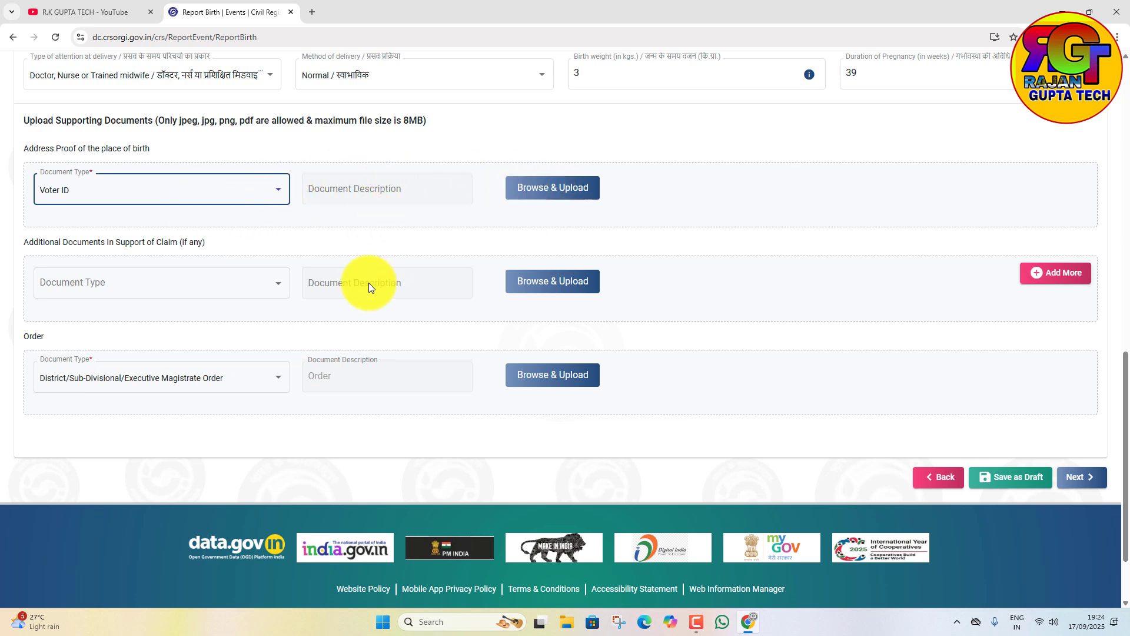
Keep District/Sub-Divisional/Executive Magistrate Order as the order's document type and proceed to the legal information confirmation
{"action": "scroll", "coordinate": [369, 284], "scroll_direction": "down", "scroll_amount": 1}
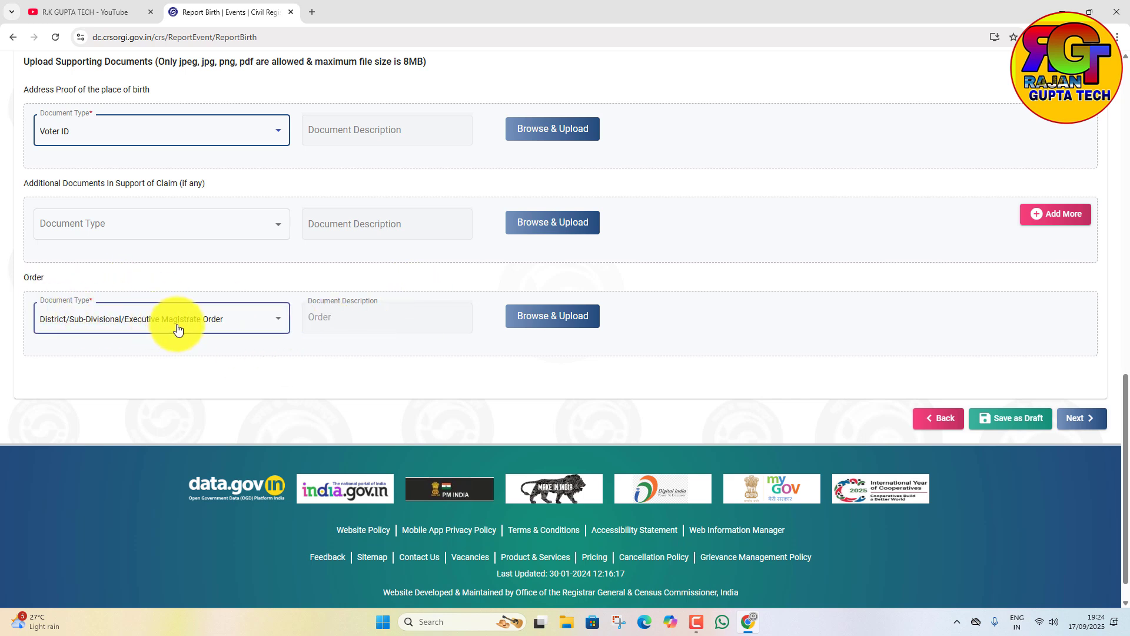
{"action": "left_click", "coordinate": [235, 324]}
{"action": "left_click", "coordinate": [241, 326]}
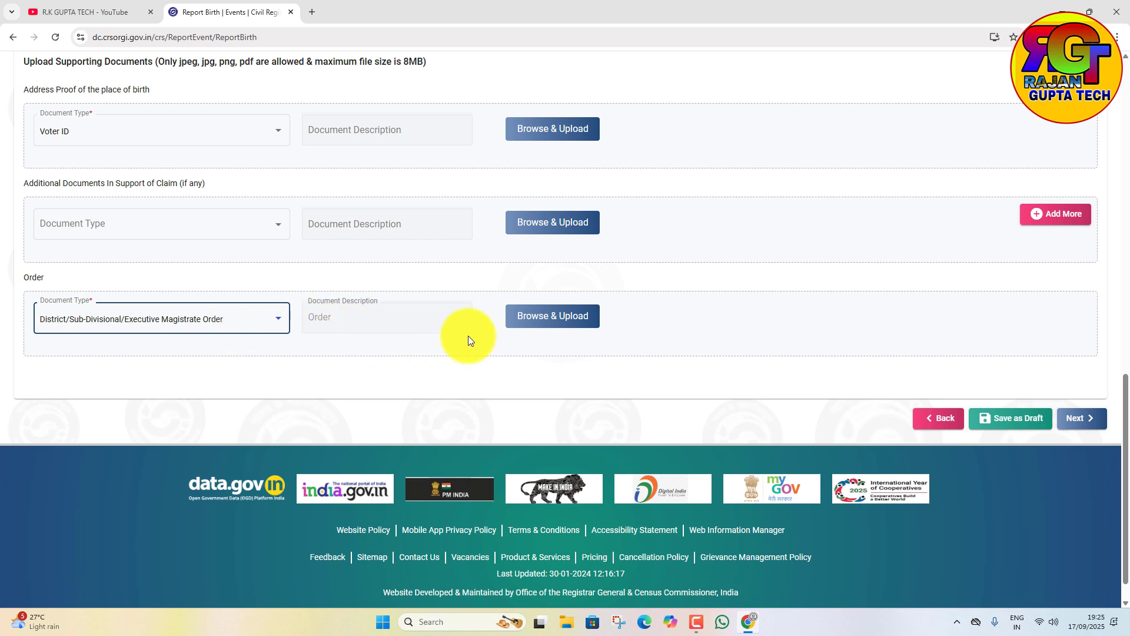
{"action": "left_click", "coordinate": [1080, 423]}
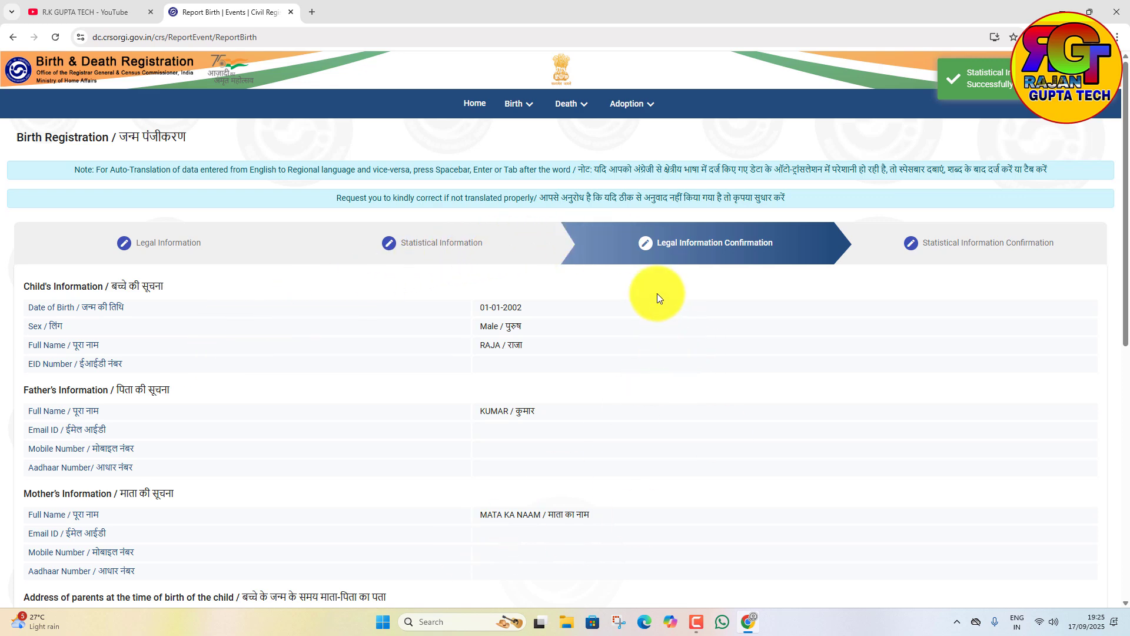
Review the legal information summary, continue to the statistical confirmation and check its entries down to the payment details
{"action": "scroll", "coordinate": [669, 504], "scroll_direction": "down", "scroll_amount": 10}
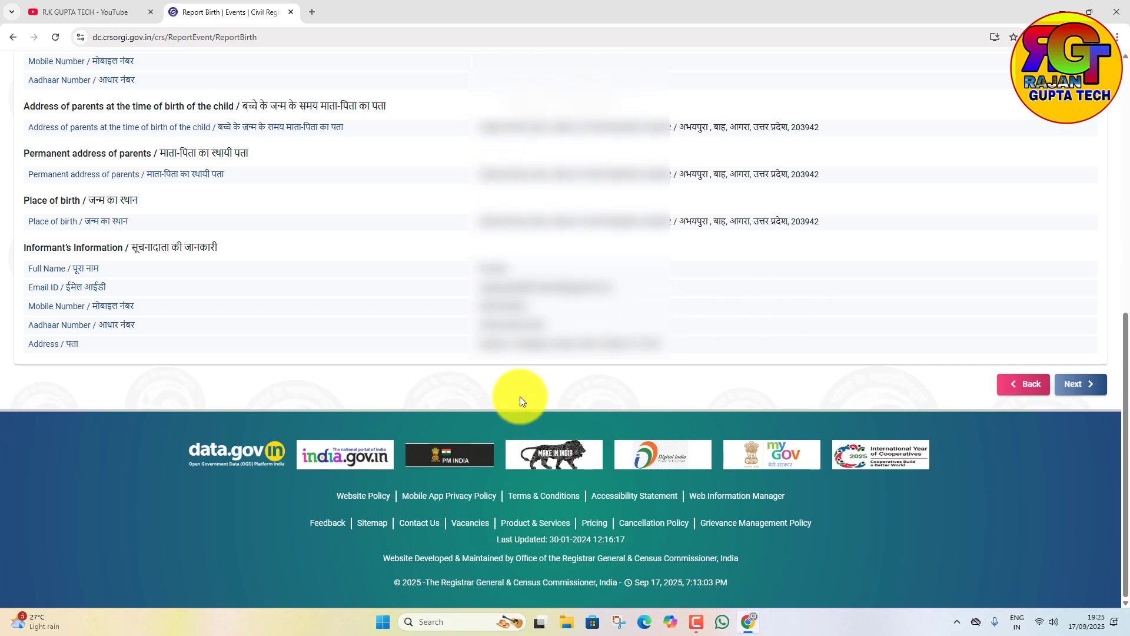
{"action": "left_click", "coordinate": [1056, 385]}
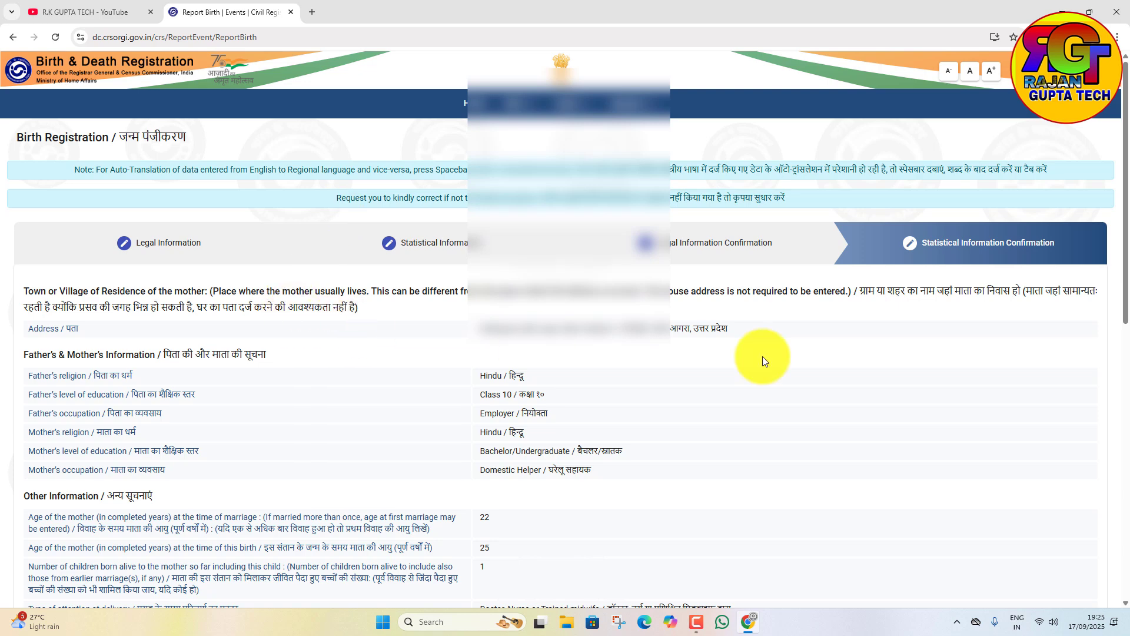
{"action": "scroll", "coordinate": [670, 467], "scroll_direction": "down", "scroll_amount": 7}
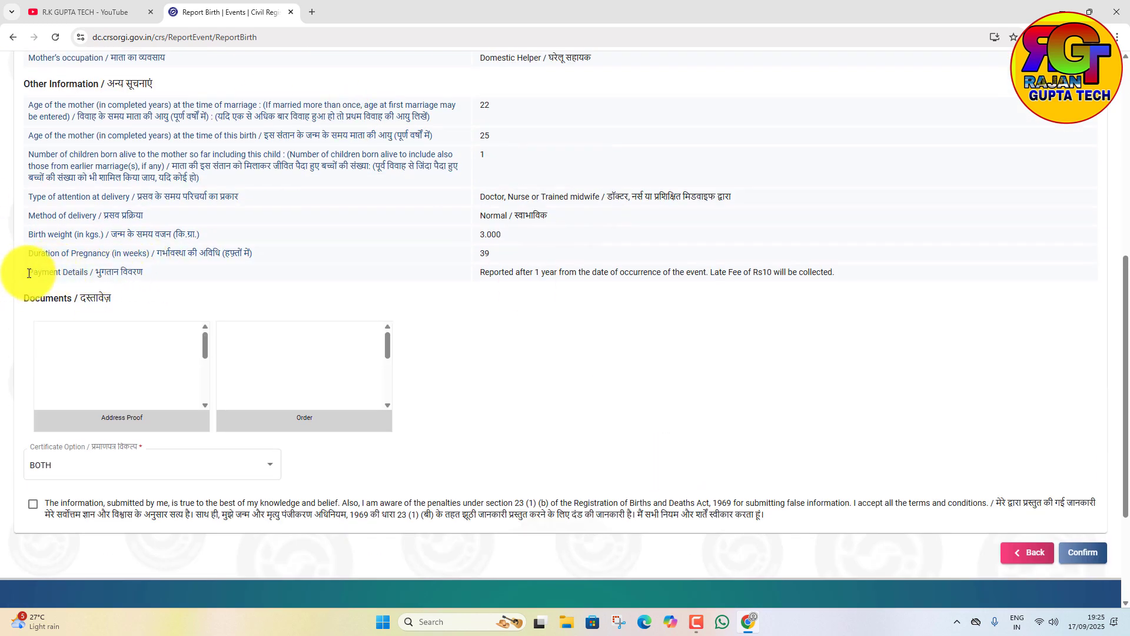
{"action": "left_click_drag", "start_coordinate": [27, 272], "coordinate": [859, 279]}
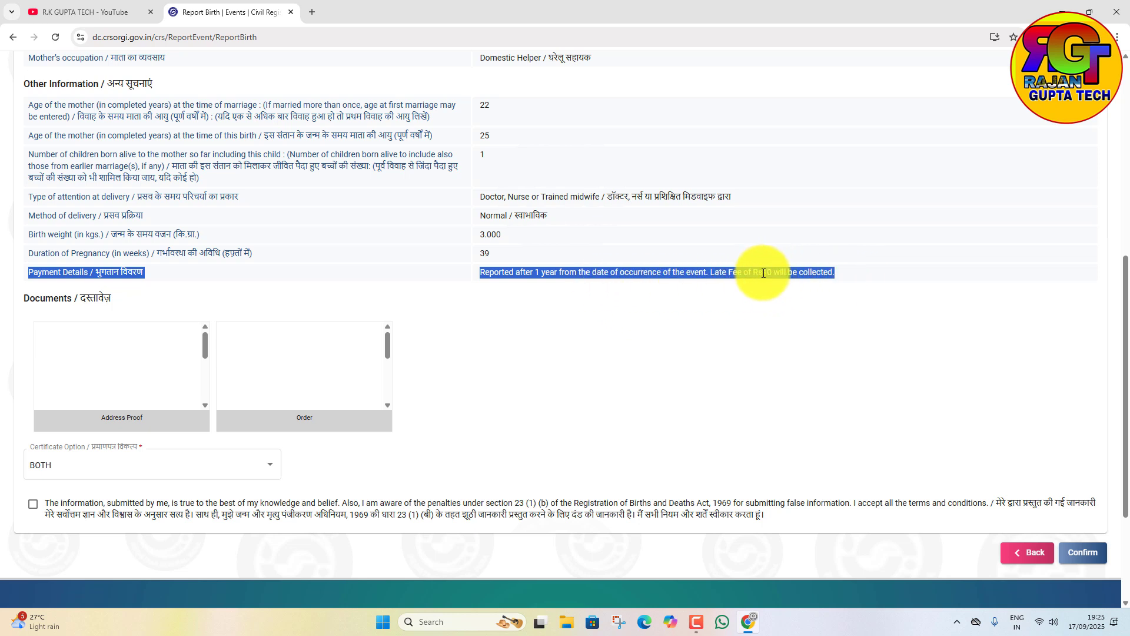
{"action": "left_click", "coordinate": [760, 294]}
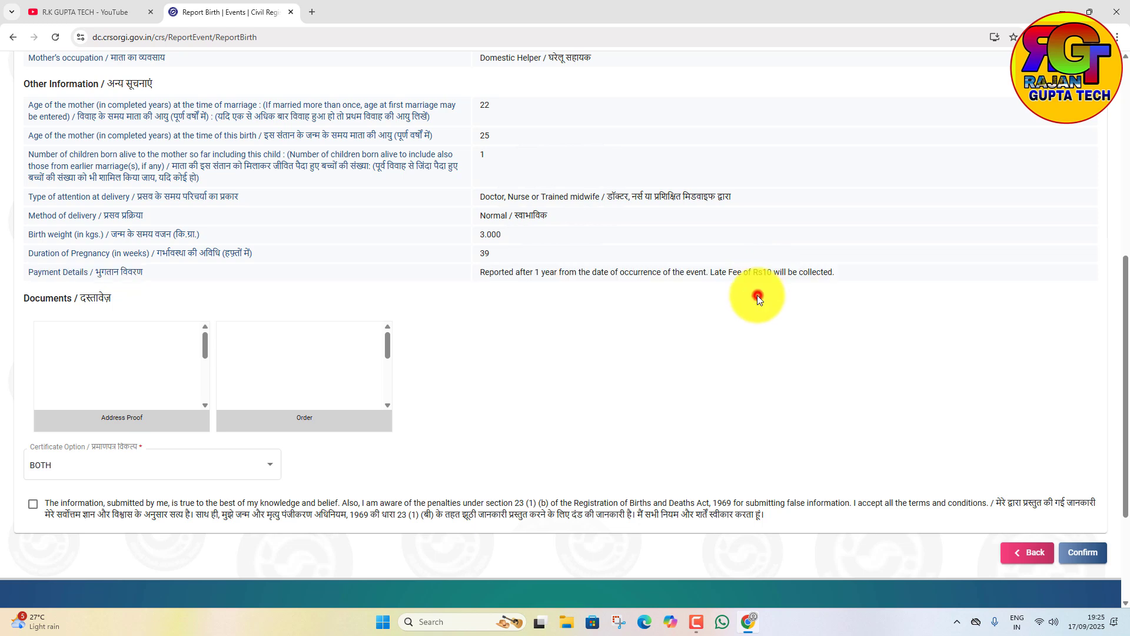
Accept the declaration that the submitted information is true, including all the terms and conditions
{"action": "scroll", "coordinate": [79, 435], "scroll_direction": "down", "scroll_amount": 2}
{"action": "left_click", "coordinate": [32, 386]}
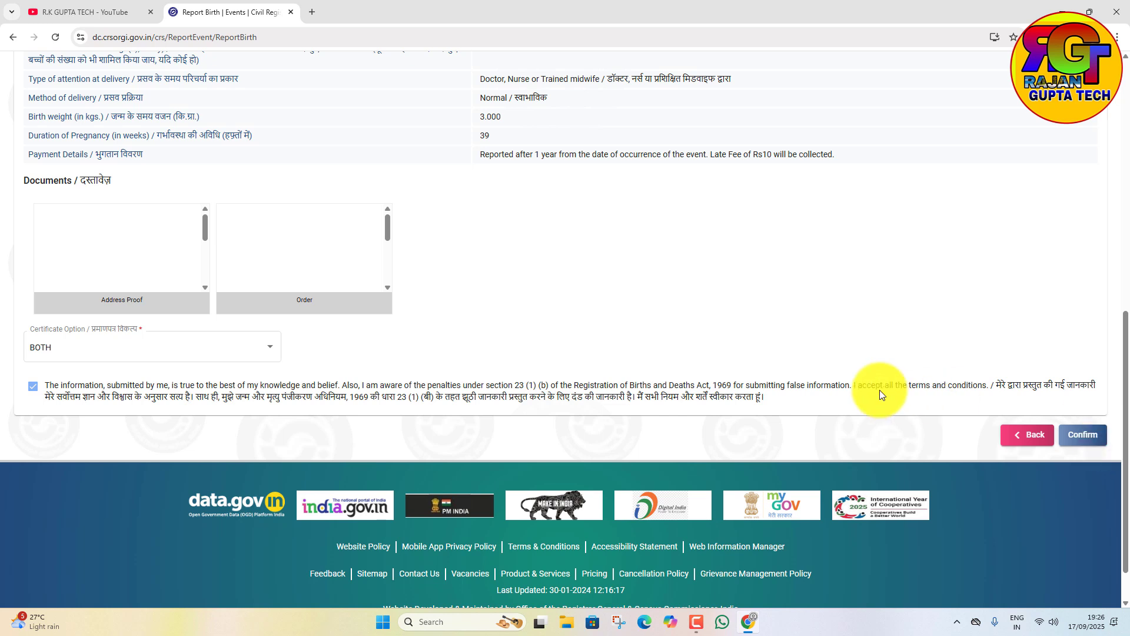
{"action": "left_click_drag", "start_coordinate": [783, 405], "coordinate": [55, 372]}
Return to the portal's home dashboard and list the self-reported birth applications
{"action": "scroll", "coordinate": [926, 472], "scroll_direction": "up", "scroll_amount": 4}
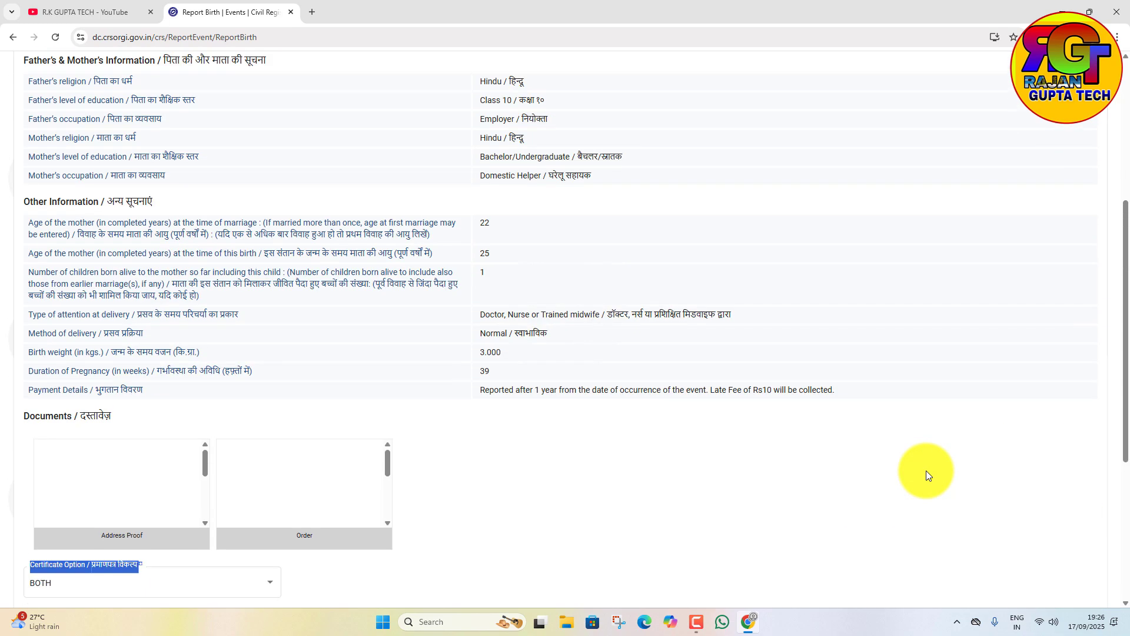
{"action": "scroll", "coordinate": [875, 469], "scroll_direction": "up", "scroll_amount": 5}
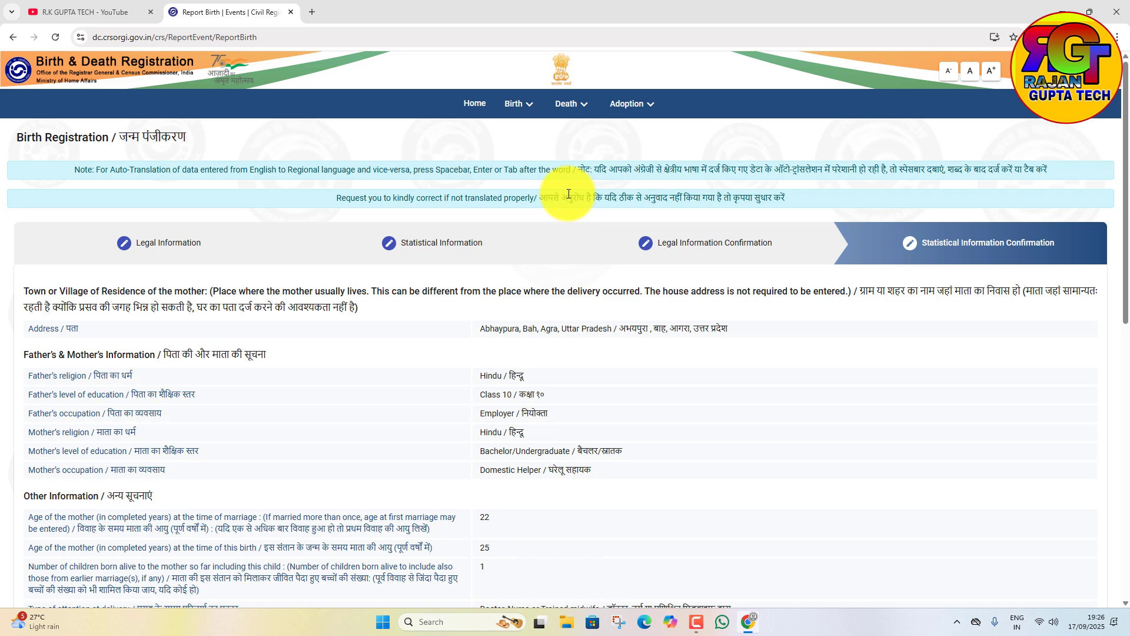
{"action": "left_click", "coordinate": [475, 104]}
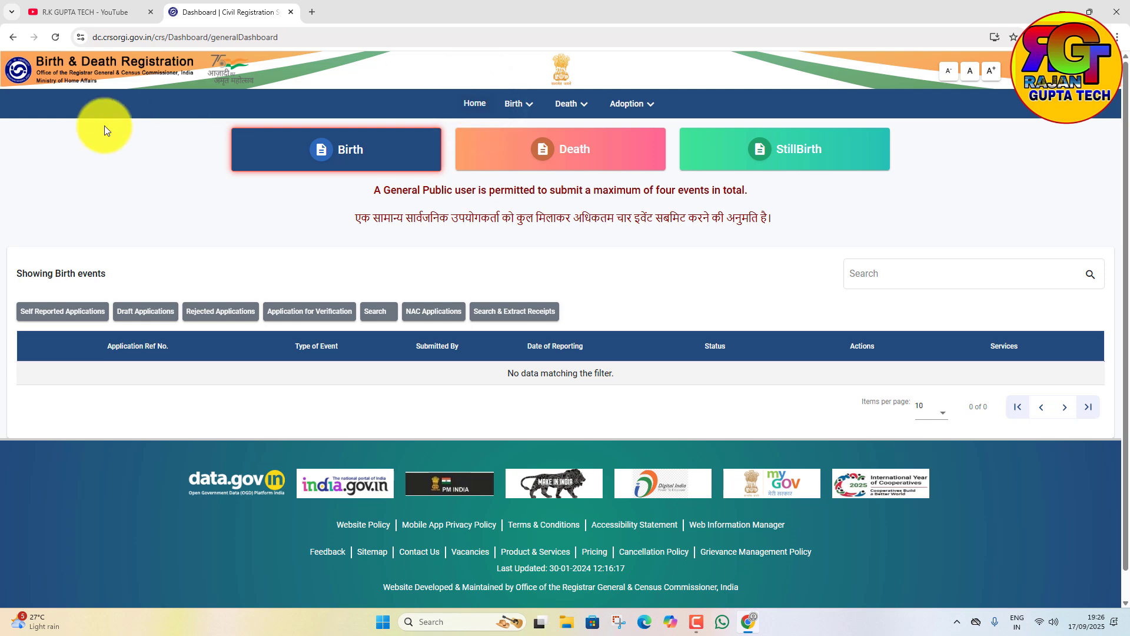
{"action": "left_click", "coordinate": [66, 315]}
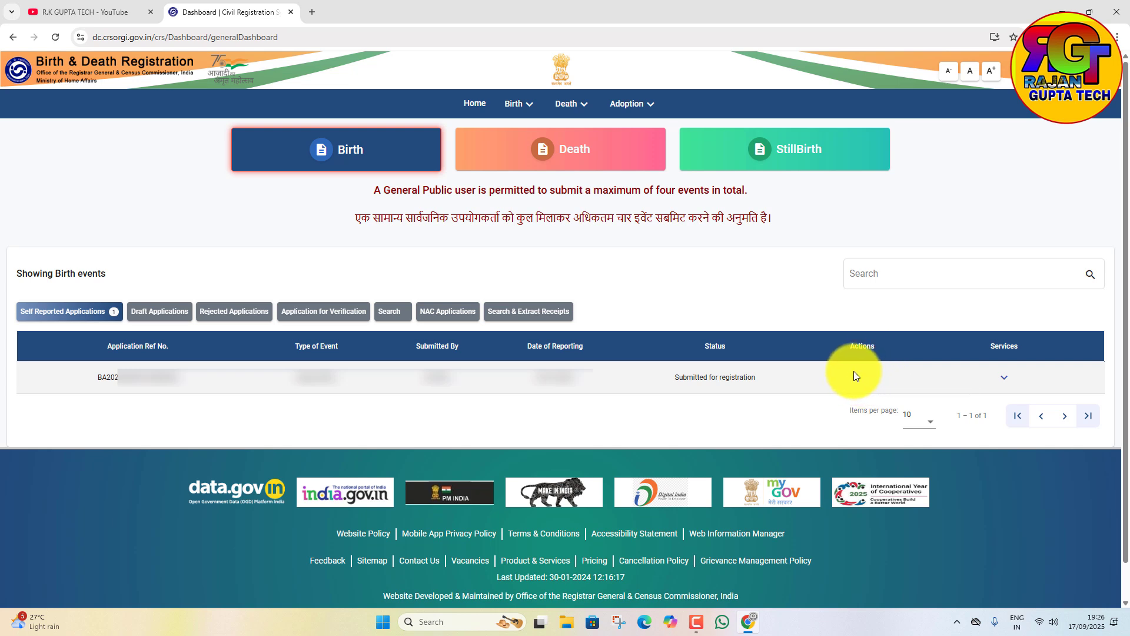
Switch to the R.K GUPTA TECH channel on YouTube, look through its latest videos and open the channel's home page
{"action": "left_click", "coordinate": [122, 7]}
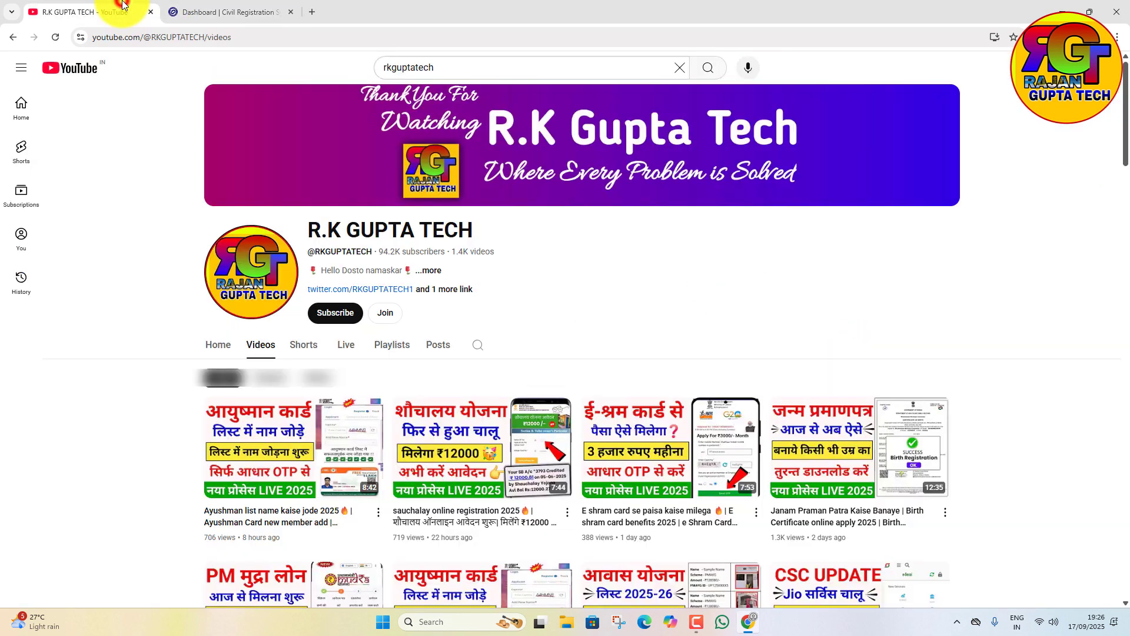
{"action": "mouse_move", "coordinate": [871, 403]}
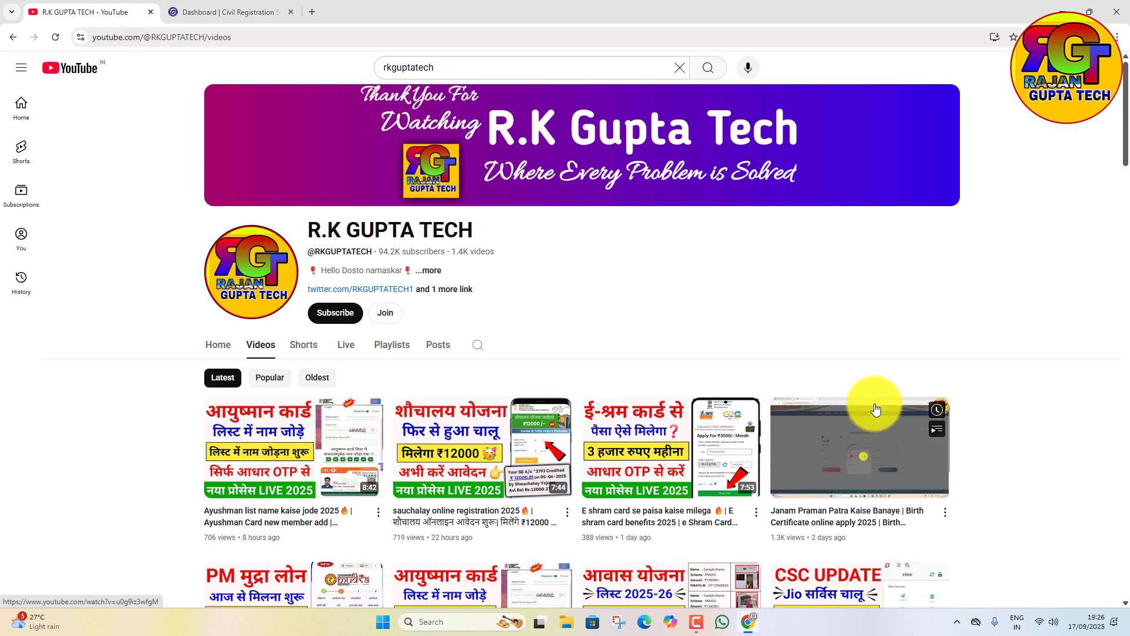
{"action": "scroll", "coordinate": [869, 436], "scroll_direction": "down", "scroll_amount": 2}
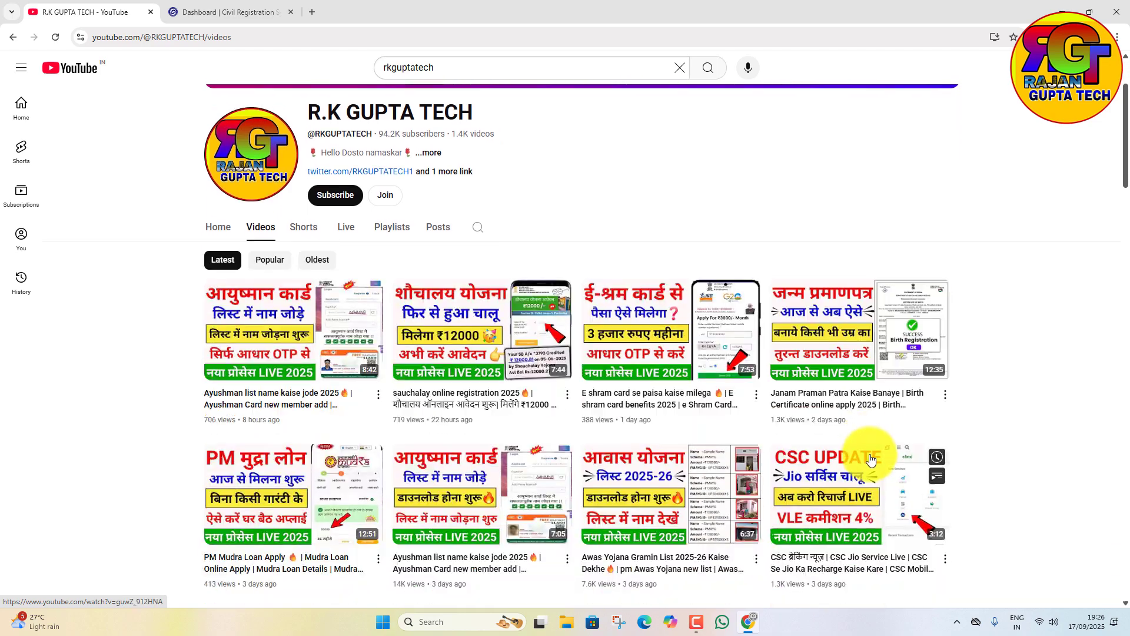
{"action": "scroll", "coordinate": [872, 459], "scroll_direction": "down", "scroll_amount": 8}
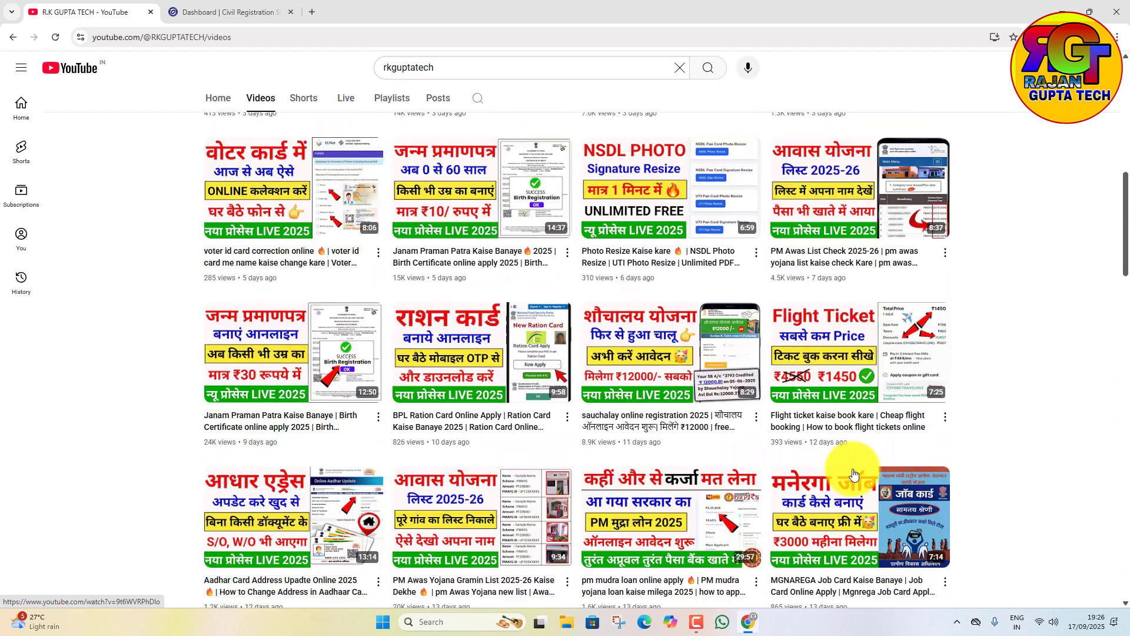
{"action": "scroll", "coordinate": [854, 474], "scroll_direction": "down", "scroll_amount": 8}
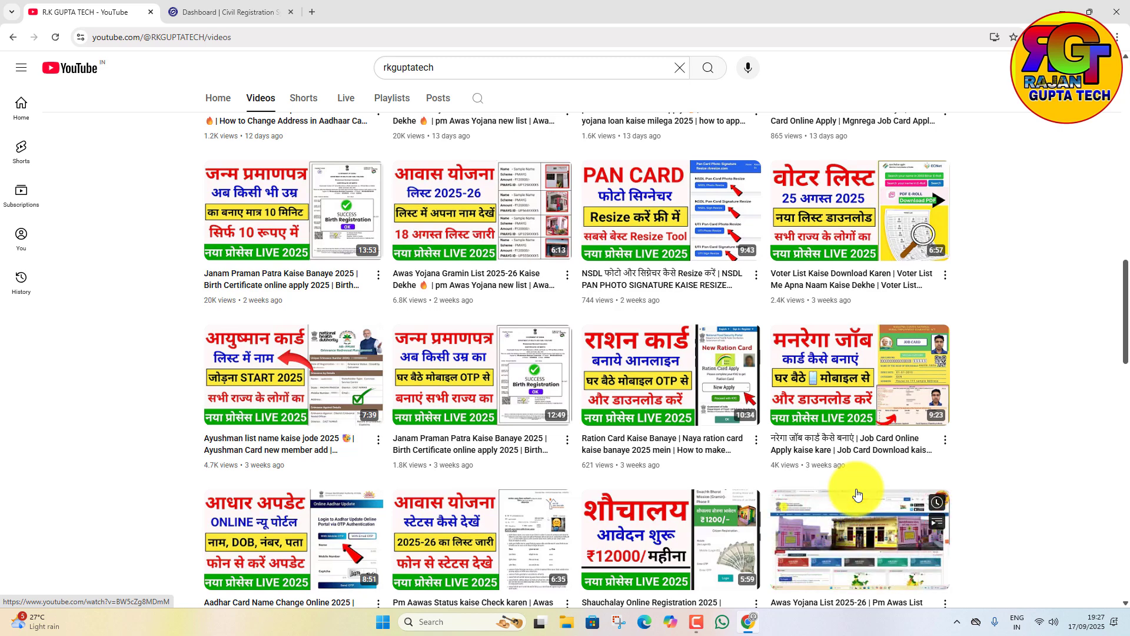
{"action": "scroll", "coordinate": [854, 492], "scroll_direction": "down", "scroll_amount": 2}
{"action": "scroll", "coordinate": [847, 490], "scroll_direction": "down", "scroll_amount": 3}
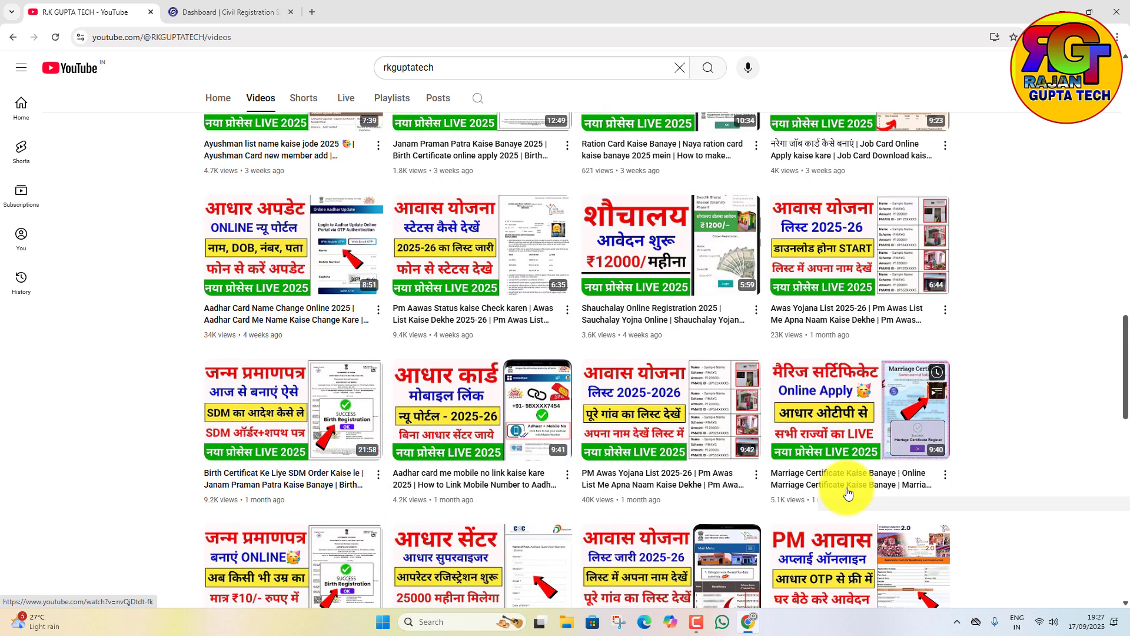
{"action": "scroll", "coordinate": [847, 490], "scroll_direction": "down", "scroll_amount": 2}
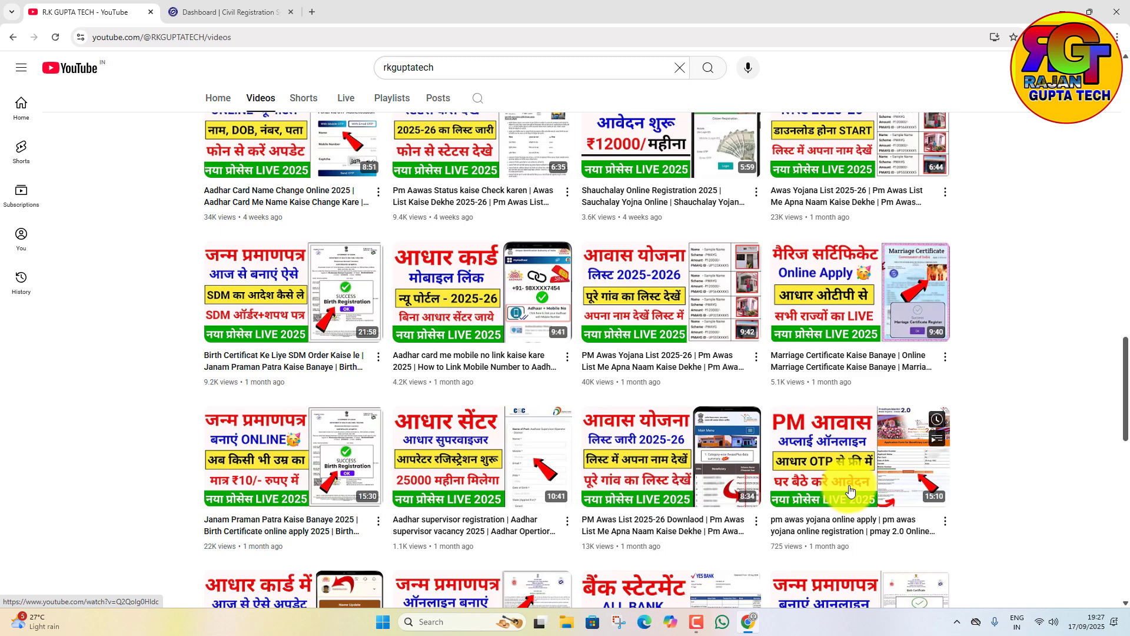
{"action": "scroll", "coordinate": [847, 490], "scroll_direction": "down", "scroll_amount": 1}
{"action": "scroll", "coordinate": [850, 490], "scroll_direction": "down", "scroll_amount": 2}
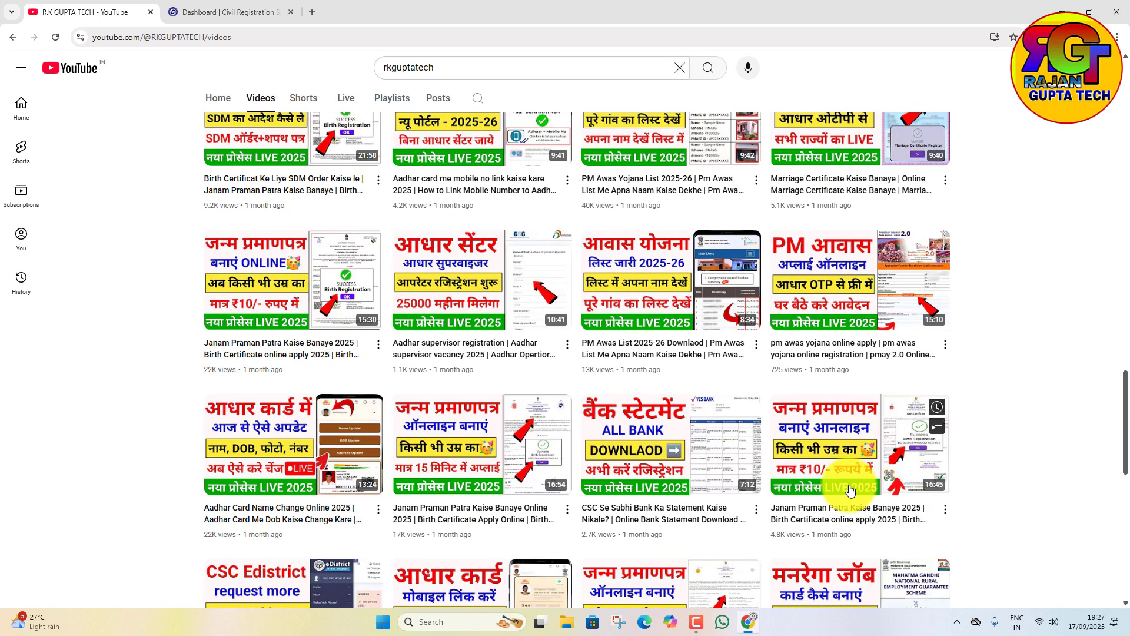
{"action": "mouse_move", "coordinate": [851, 489]}
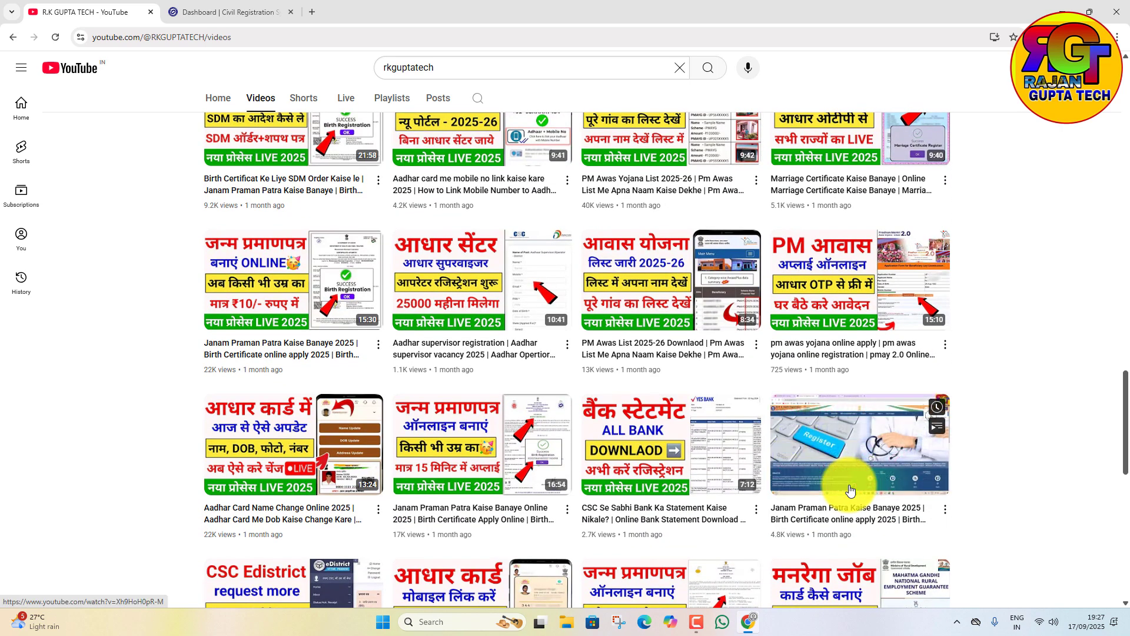
{"action": "scroll", "coordinate": [852, 490], "scroll_direction": "down", "scroll_amount": 8}
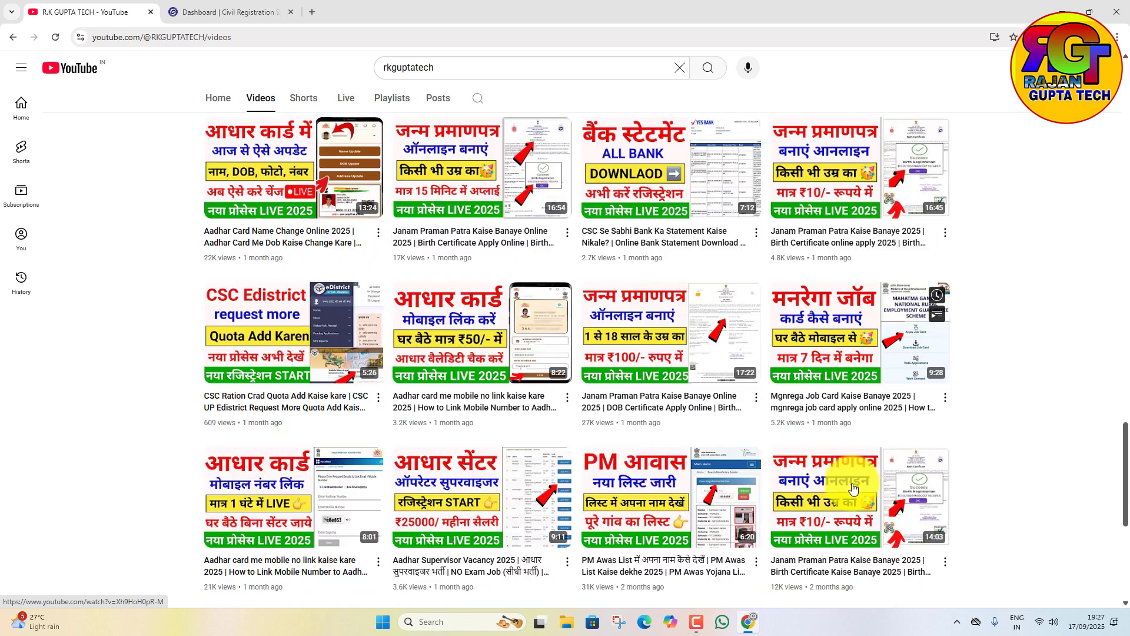
{"action": "scroll", "coordinate": [855, 488], "scroll_direction": "down", "scroll_amount": 3}
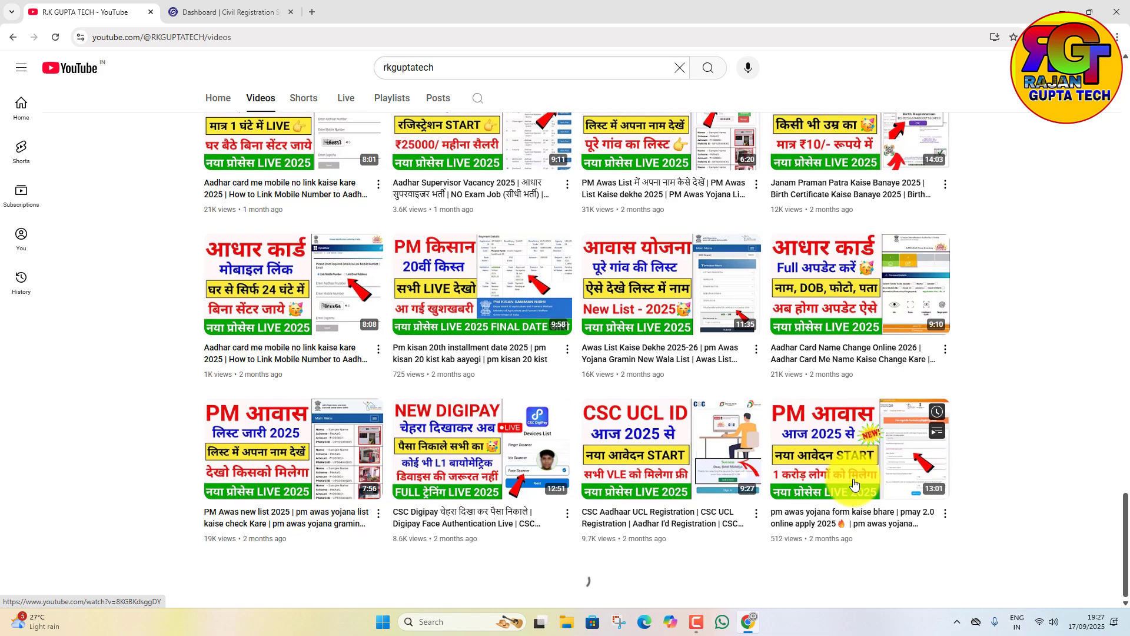
{"action": "scroll", "coordinate": [855, 485], "scroll_direction": "down", "scroll_amount": 6}
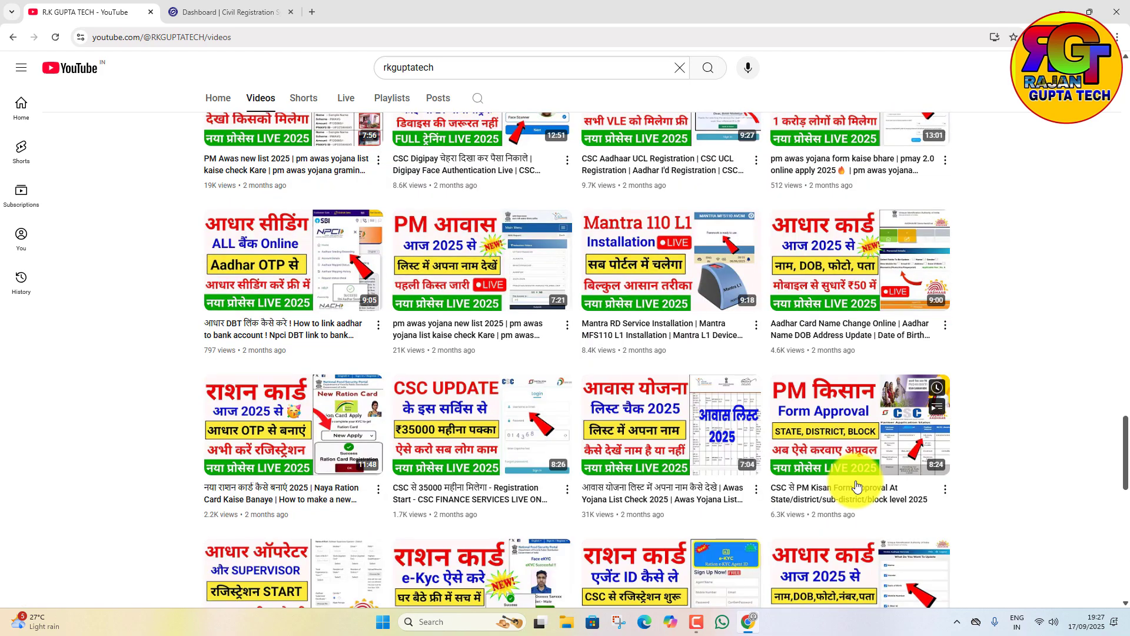
{"action": "scroll", "coordinate": [857, 484], "scroll_direction": "down", "scroll_amount": 1}
{"action": "scroll", "coordinate": [858, 482], "scroll_direction": "down", "scroll_amount": 3}
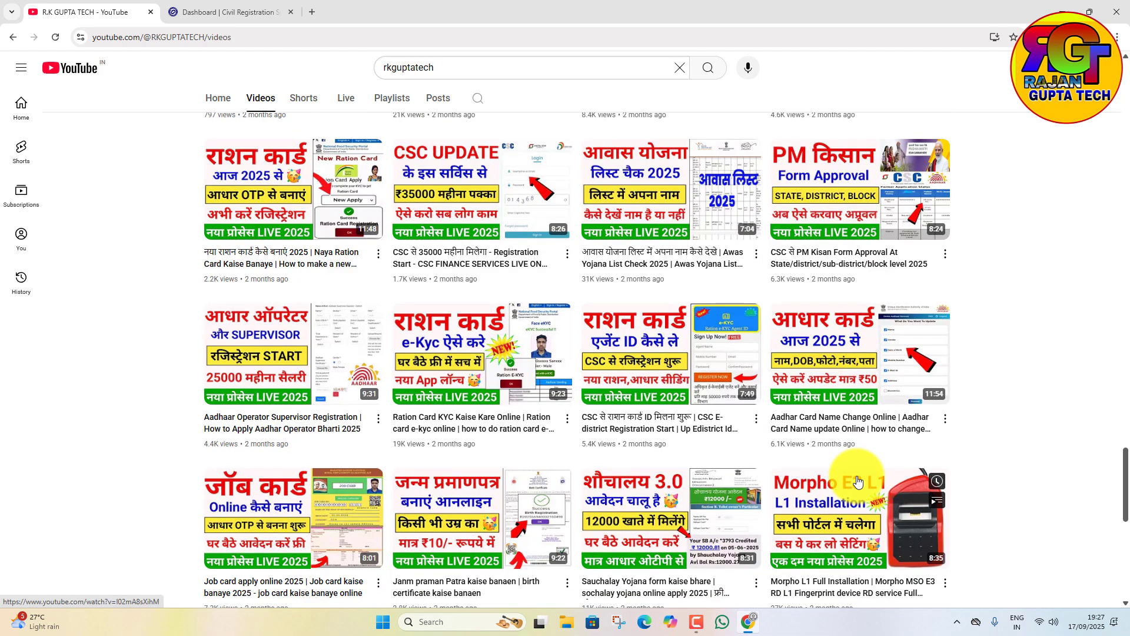
{"action": "scroll", "coordinate": [1034, 441], "scroll_direction": "down", "scroll_amount": 1}
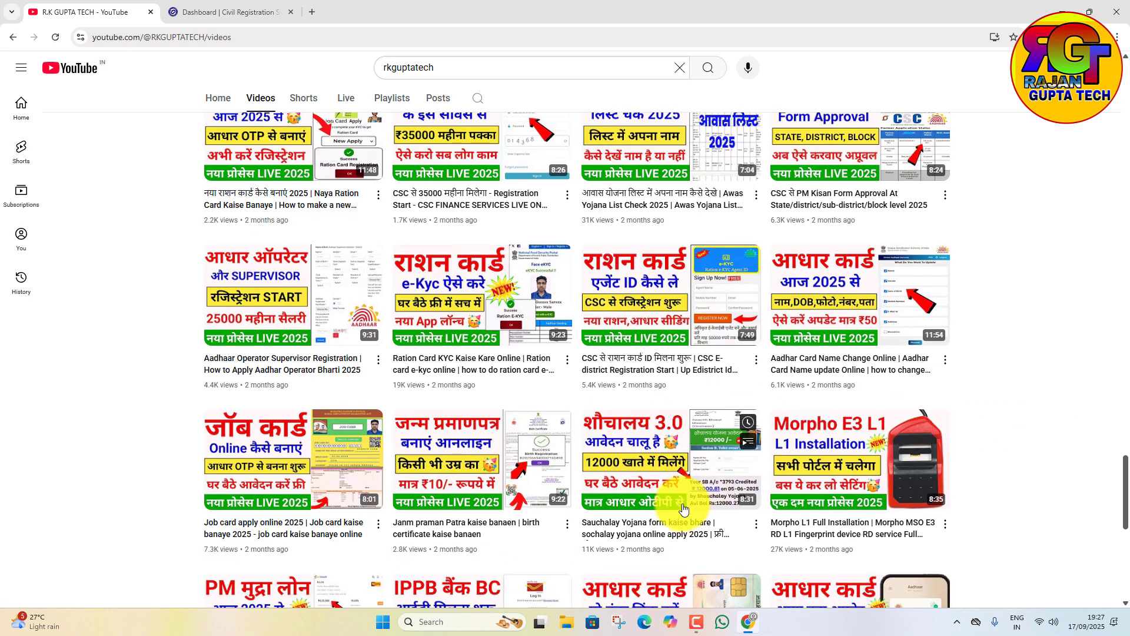
{"action": "scroll", "coordinate": [683, 508], "scroll_direction": "down", "scroll_amount": 5}
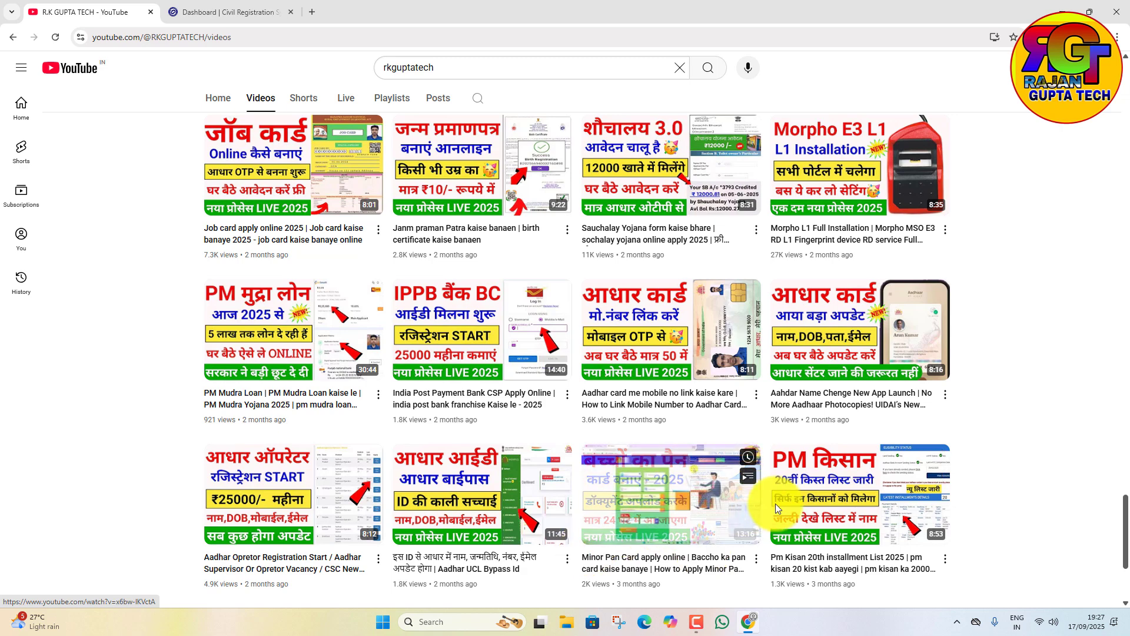
{"action": "scroll", "coordinate": [789, 505], "scroll_direction": "down", "scroll_amount": 4}
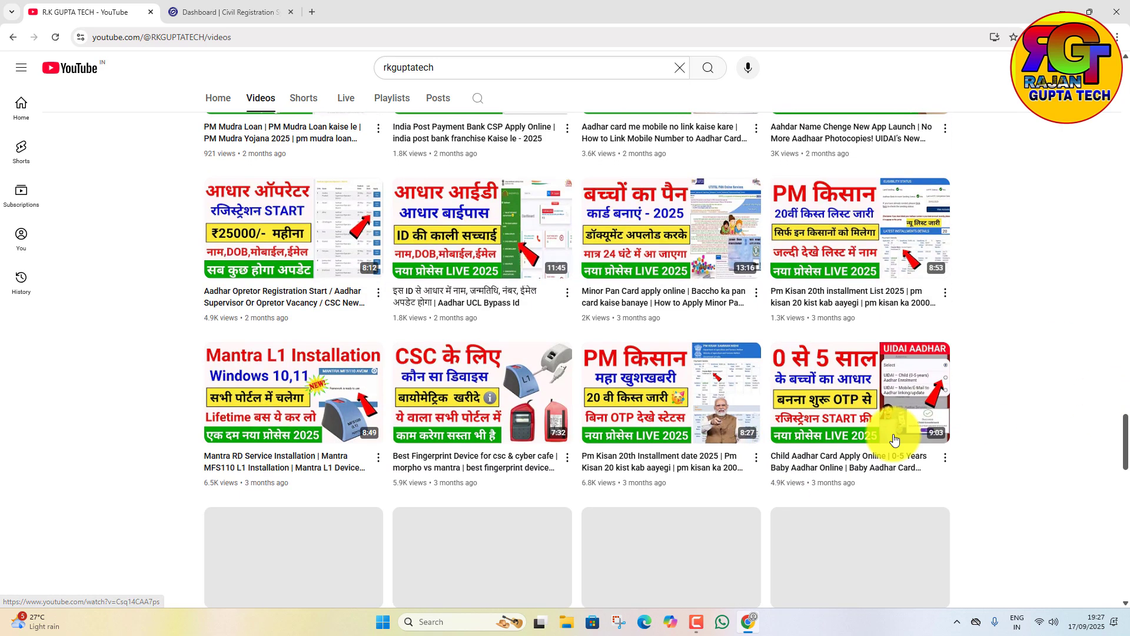
{"action": "scroll", "coordinate": [894, 438], "scroll_direction": "down", "scroll_amount": 1}
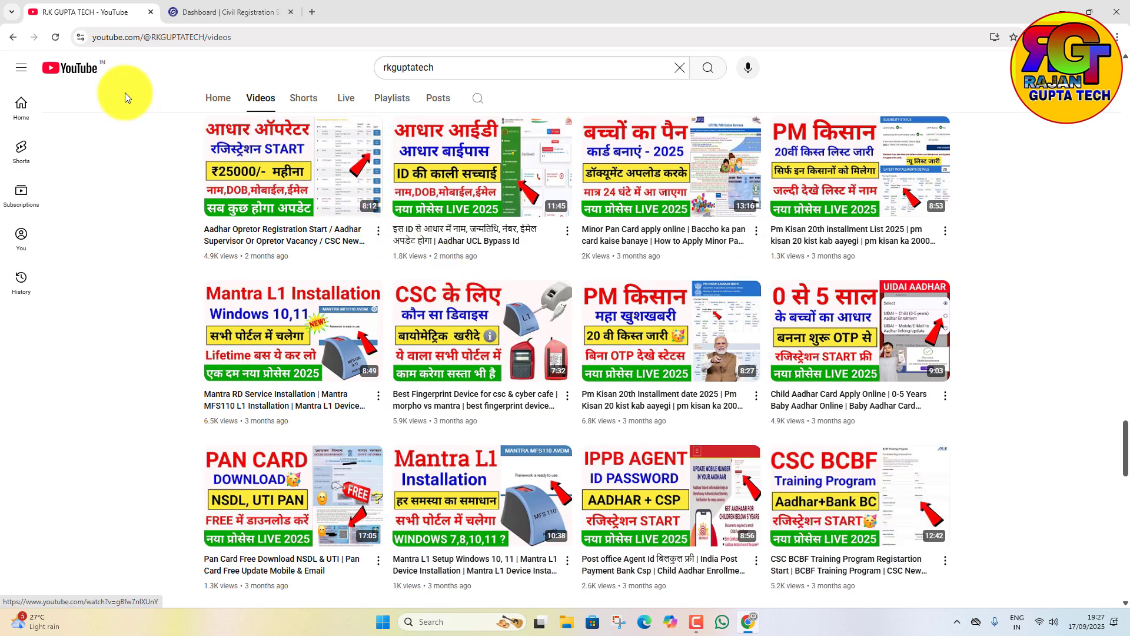
{"action": "left_click", "coordinate": [218, 98]}
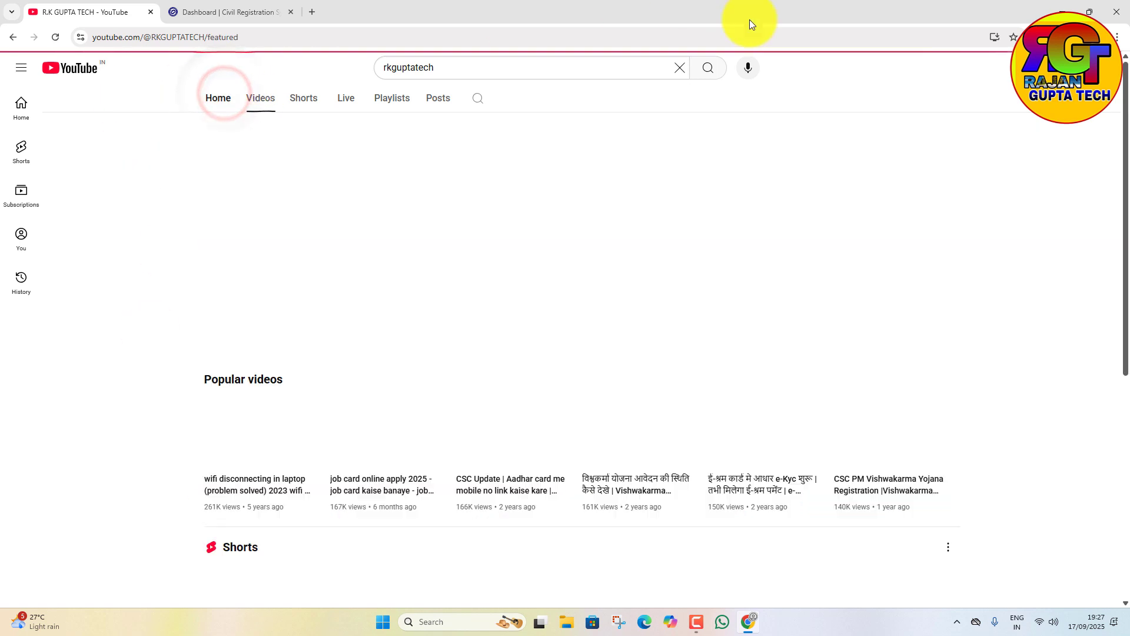